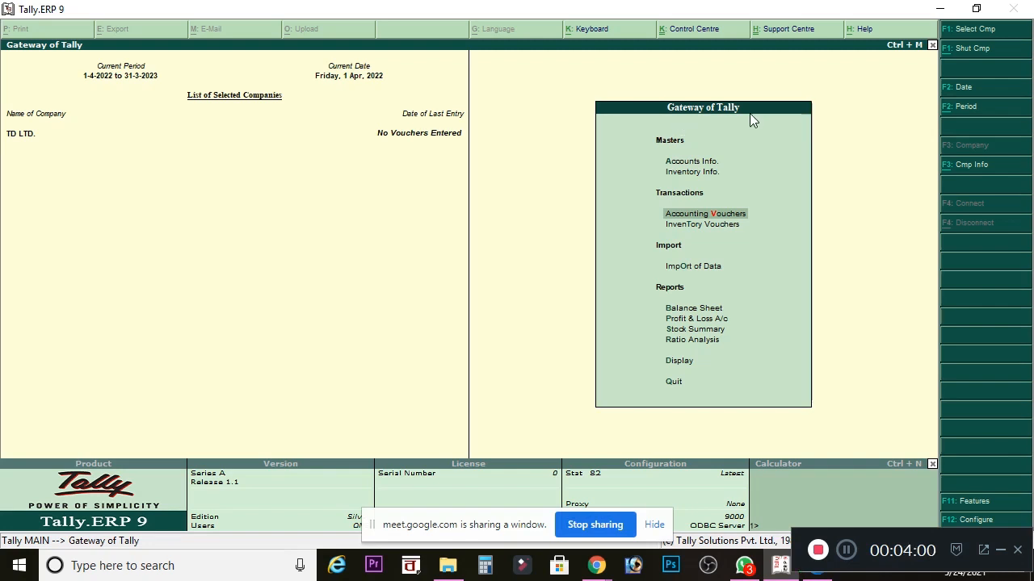
- Open accounting voucher creation for TD LTD. with a new receipt voucher
click(708, 211)
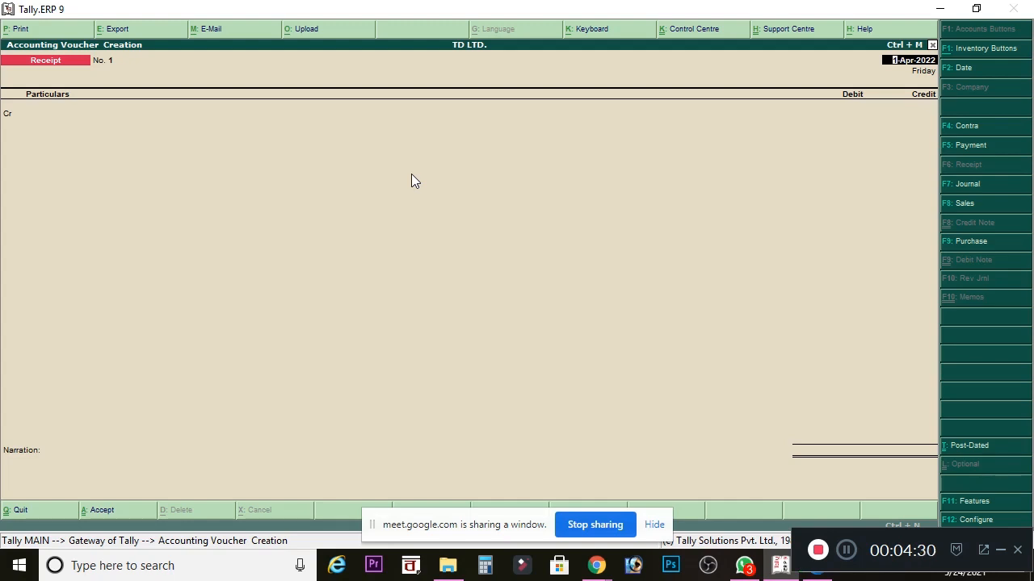
click(897, 540)
drag(897, 540, 137, 520)
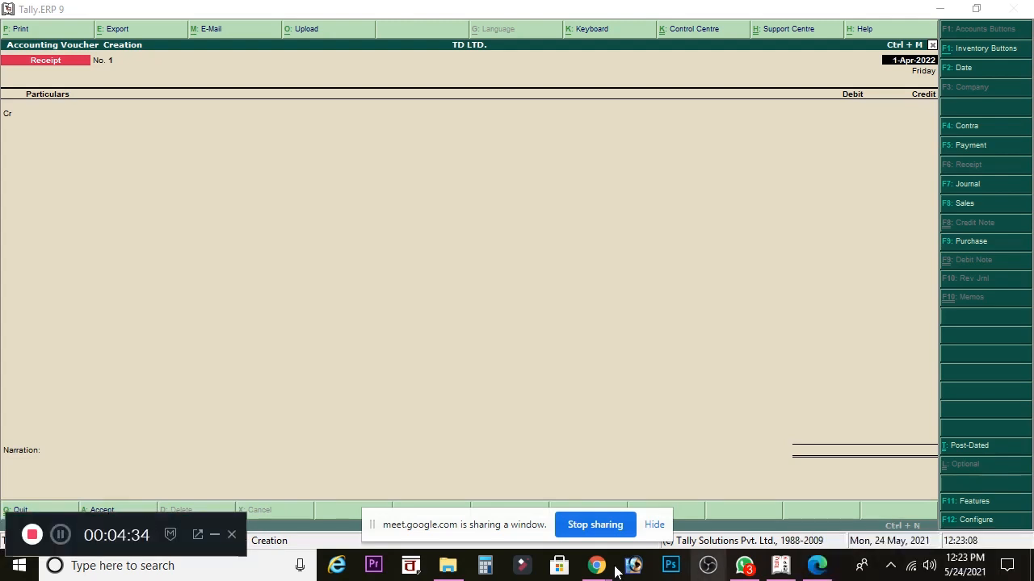
- Accept the receipt configuration with "Use Cr/Dr instead of To/By during entry" at Yes, and go to the voucher's first credit line
click(987, 523)
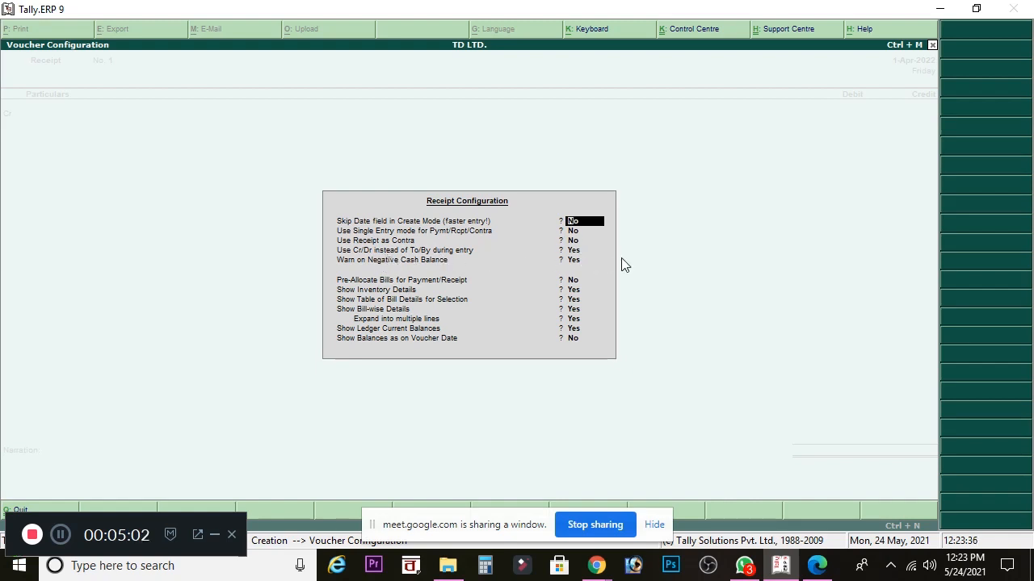
click(572, 250)
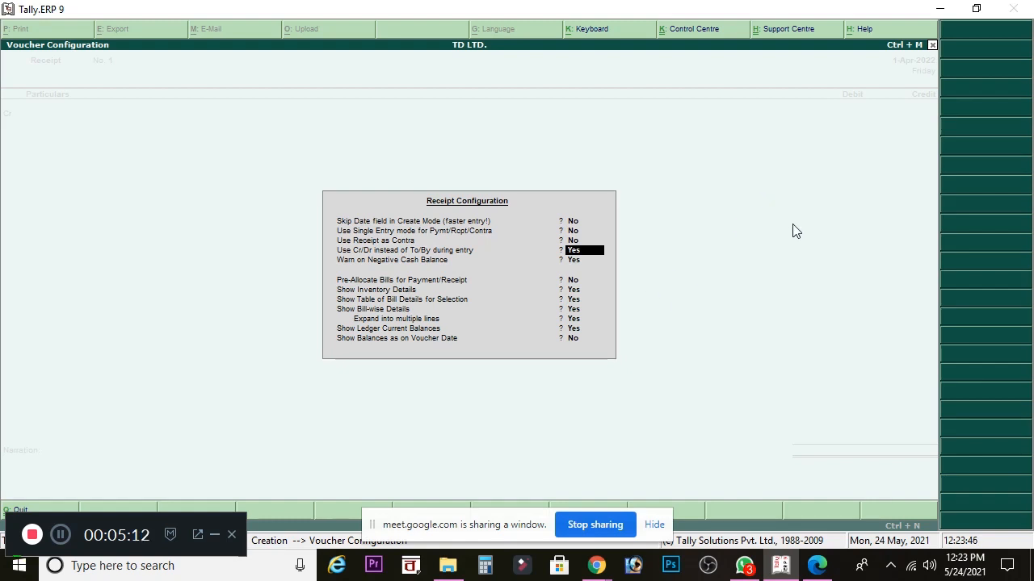
key(ctrl+a)
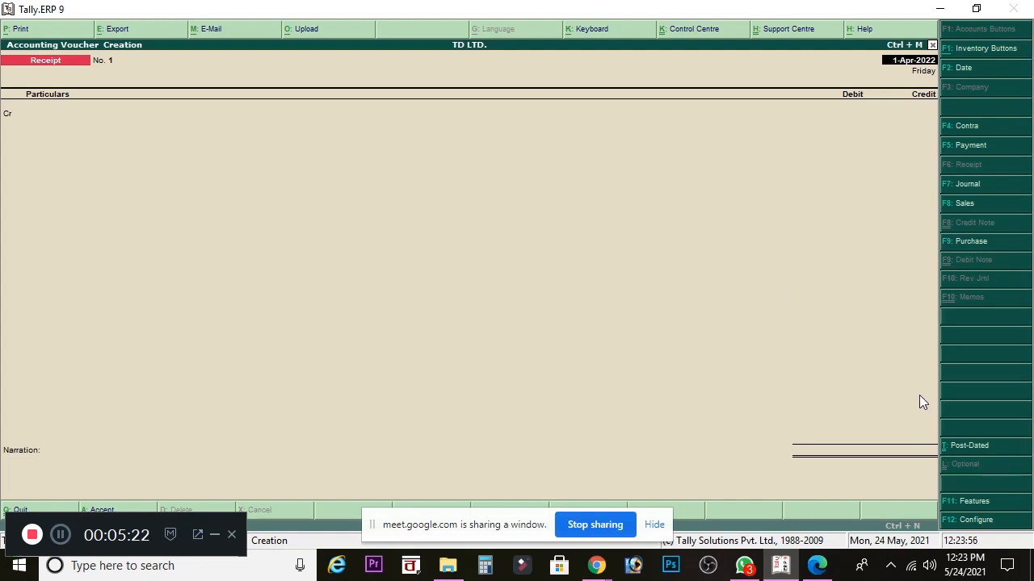
click(20, 113)
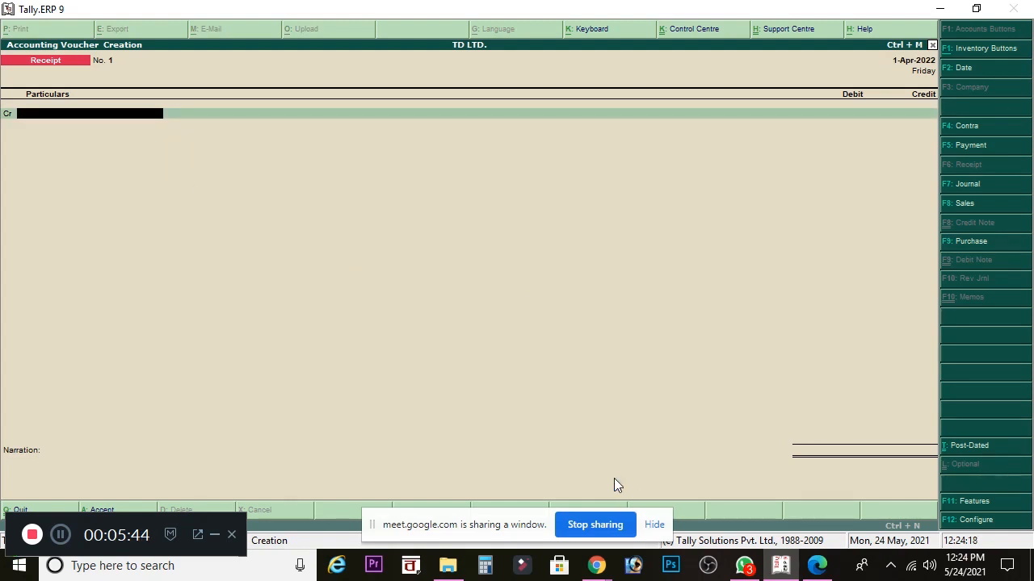
- Switch to the TAX - SEM IV PDF in Edge and handwrite transaction (1), "Started business", with its rupee amount below the ruled line
click(817, 566)
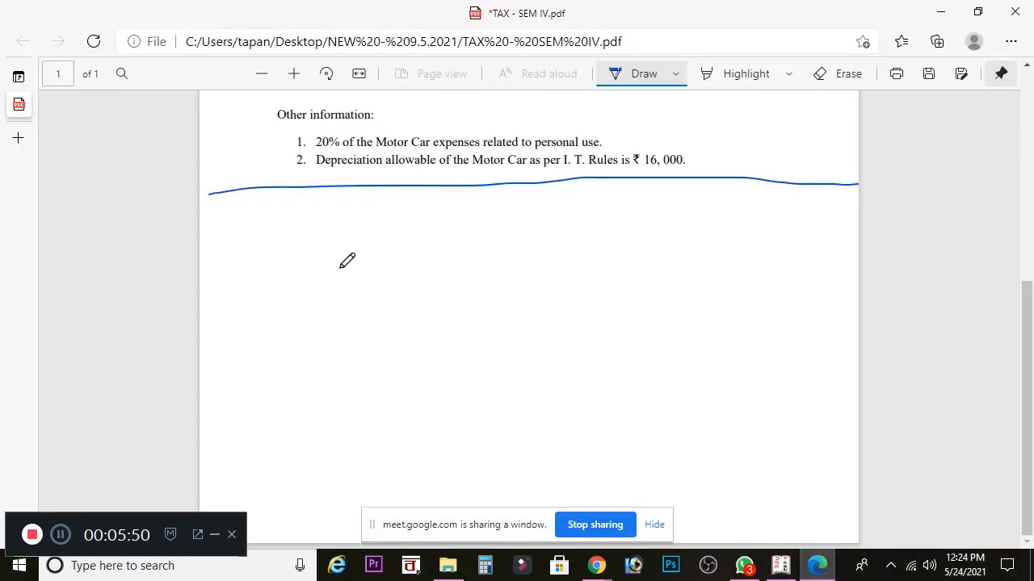
mouse_move(245, 231)
mouse_down()
mouse_move(249, 258)
mouse_move(236, 255)
mouse_up()
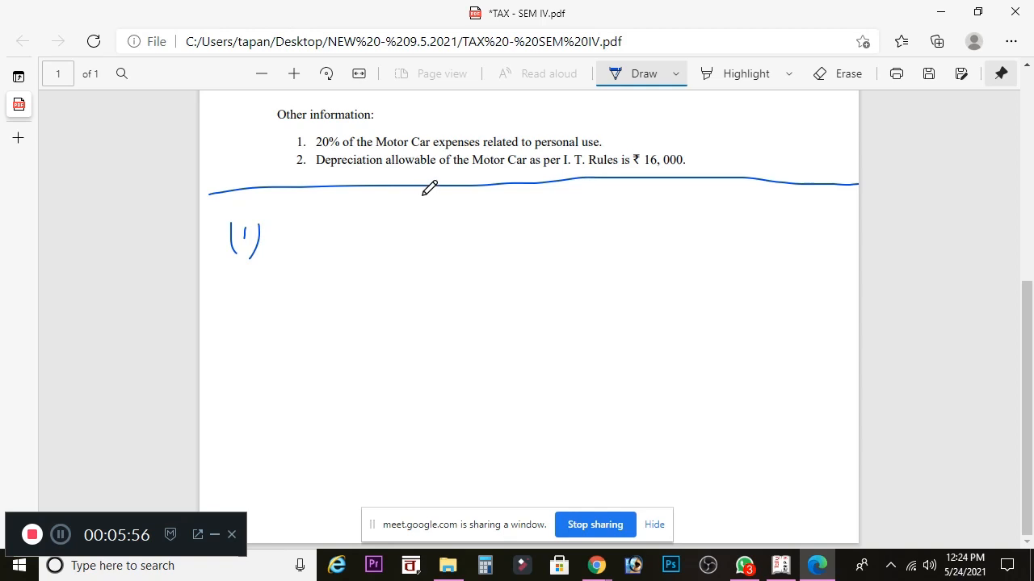
drag(301, 227, 280, 255)
mouse_move(312, 211)
mouse_down()
mouse_move(310, 260)
mouse_move(322, 230)
mouse_move(365, 250)
mouse_move(394, 234)
mouse_move(435, 260)
mouse_move(482, 219)
mouse_move(499, 255)
mouse_up()
drag(417, 213, 437, 211)
mouse_move(512, 242)
mouse_down()
mouse_move(535, 241)
mouse_move(554, 218)
mouse_move(618, 215)
mouse_move(646, 229)
mouse_move(692, 210)
mouse_move(681, 244)
mouse_move(709, 218)
mouse_move(718, 233)
mouse_move(738, 230)
mouse_move(748, 251)
mouse_up()
click(589, 206)
click(669, 212)
mouse_move(769, 212)
mouse_down()
mouse_move(783, 221)
mouse_move(822, 212)
mouse_up()
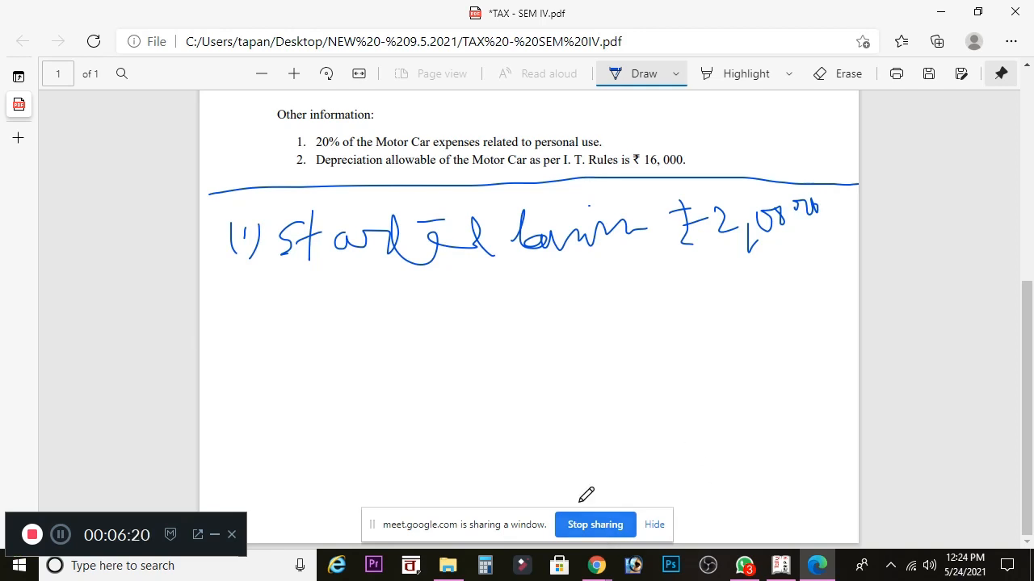
- Check the Google Meet call in Chrome and return to the TAX - SEM IV PDF in Edge
click(596, 566)
click(552, 519)
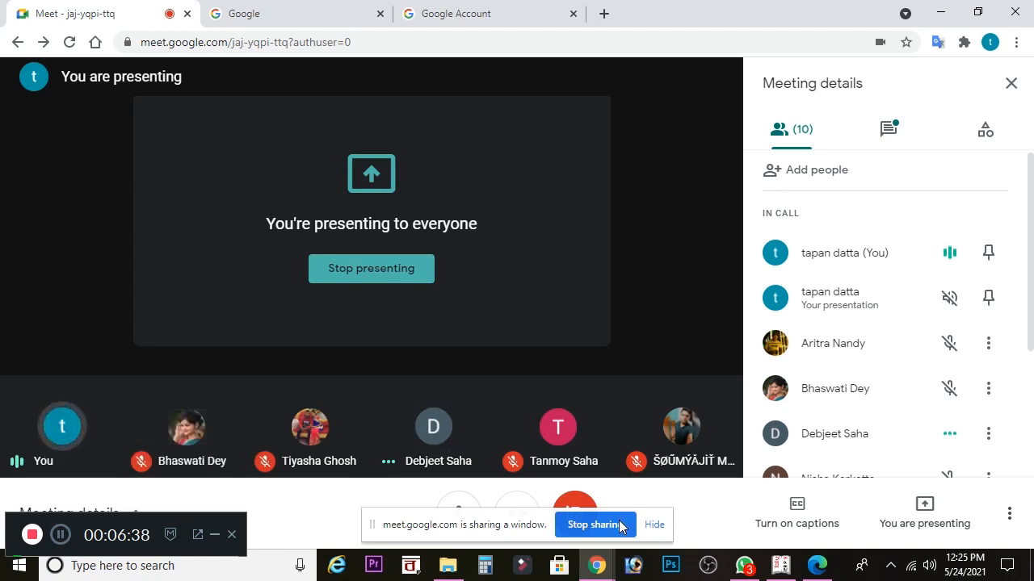
click(817, 566)
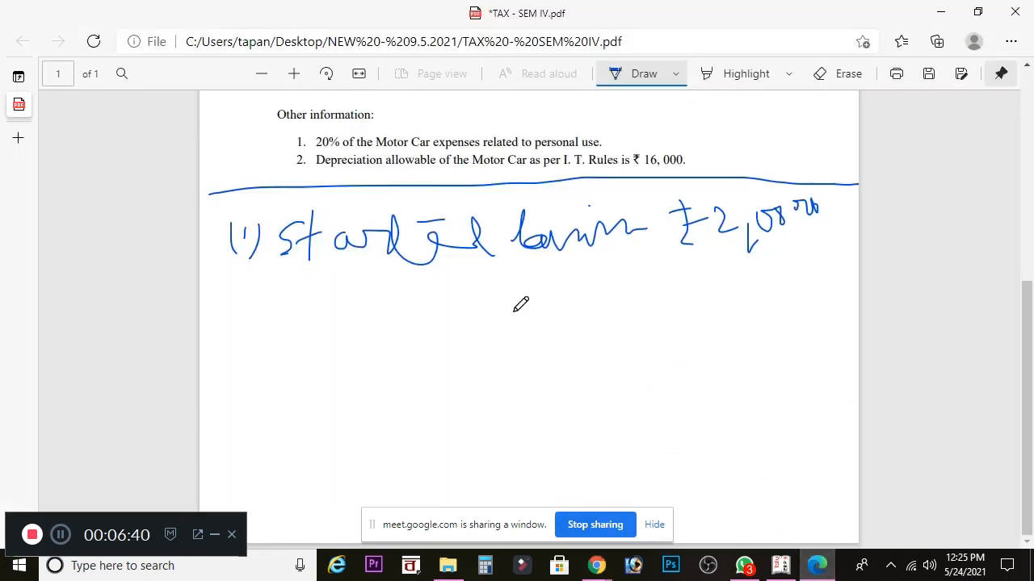
- Handwrite "Cash" and "Capital" below the transaction, tick Cash and label it "Real A/c" with a connecting line
mouse_move(367, 280)
mouse_down()
mouse_move(396, 295)
mouse_move(432, 292)
mouse_move(438, 273)
mouse_move(465, 292)
mouse_up()
mouse_move(408, 348)
mouse_down()
mouse_move(496, 356)
mouse_move(499, 322)
mouse_move(510, 362)
mouse_move(529, 335)
mouse_move(534, 355)
mouse_move(556, 323)
mouse_move(557, 336)
mouse_up()
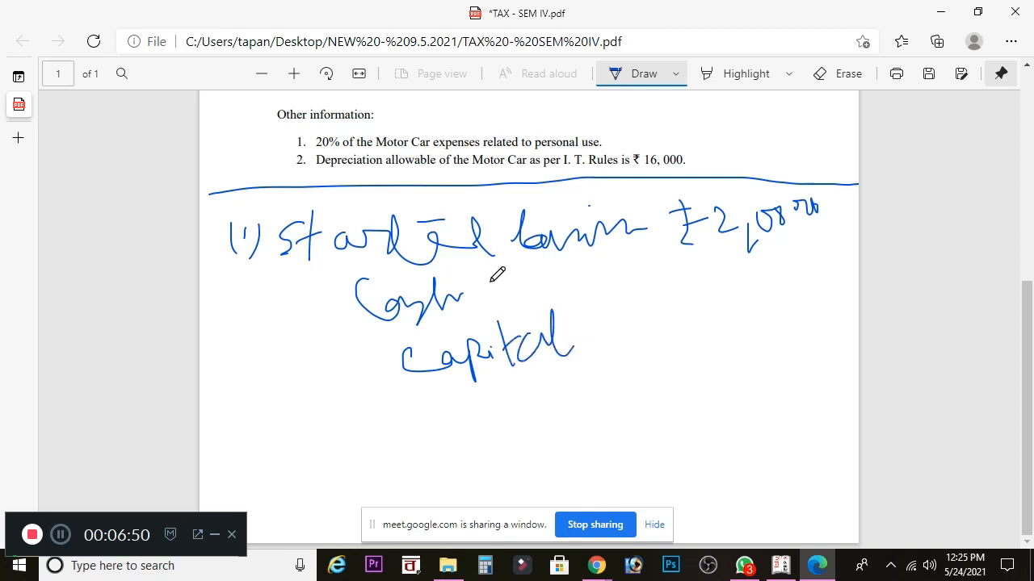
drag(322, 282, 360, 265)
mouse_move(480, 287)
mouse_down()
mouse_move(638, 264)
mouse_move(665, 289)
mouse_move(739, 242)
mouse_move(756, 278)
mouse_move(817, 278)
mouse_up()
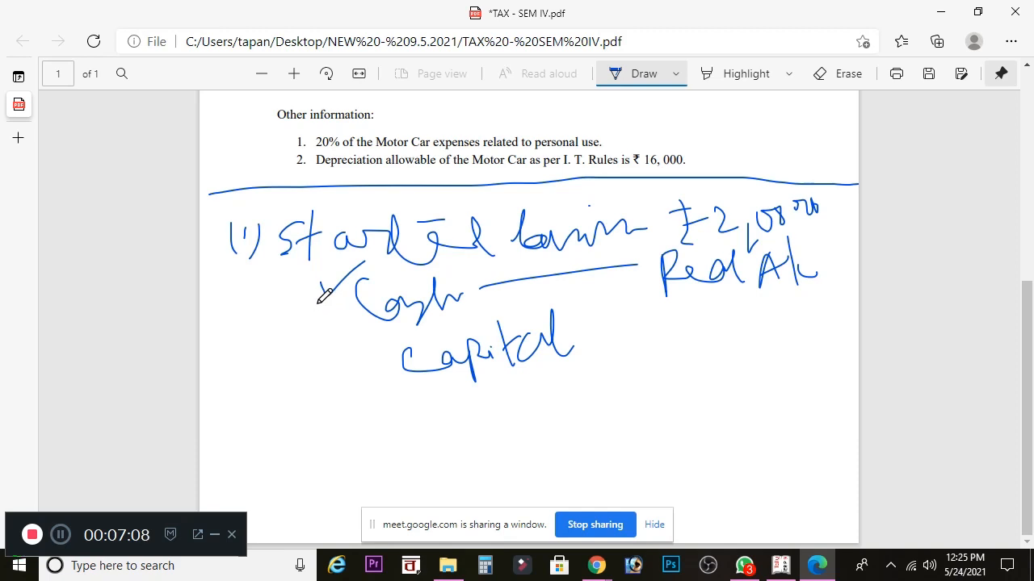
- Handwrite "A/C Dr." beside the word Cash to mark it as the debited account
mouse_move(487, 269)
mouse_down()
mouse_move(487, 302)
mouse_move(505, 302)
mouse_move(509, 282)
mouse_up()
drag(513, 258, 505, 311)
drag(542, 277, 533, 302)
mouse_move(575, 259)
mouse_down()
mouse_move(557, 293)
mouse_move(623, 266)
mouse_up()
click(632, 280)
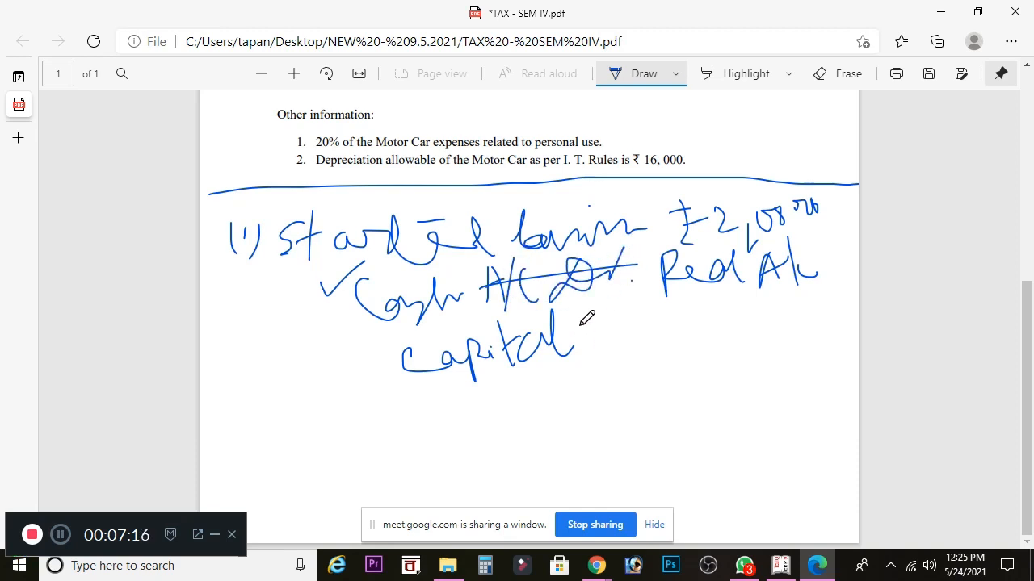
- Handwrite "A/c" after Capital, with a downward arrow and the abbreviation "Pers." to classify it as a personal account
drag(579, 347, 599, 337)
mouse_move(626, 293)
mouse_down()
mouse_move(621, 346)
mouse_move(636, 345)
mouse_move(614, 383)
mouse_up()
mouse_move(662, 344)
mouse_down()
mouse_move(662, 393)
mouse_move(664, 362)
mouse_move(714, 368)
mouse_move(729, 352)
mouse_move(732, 365)
mouse_up()
click(757, 338)
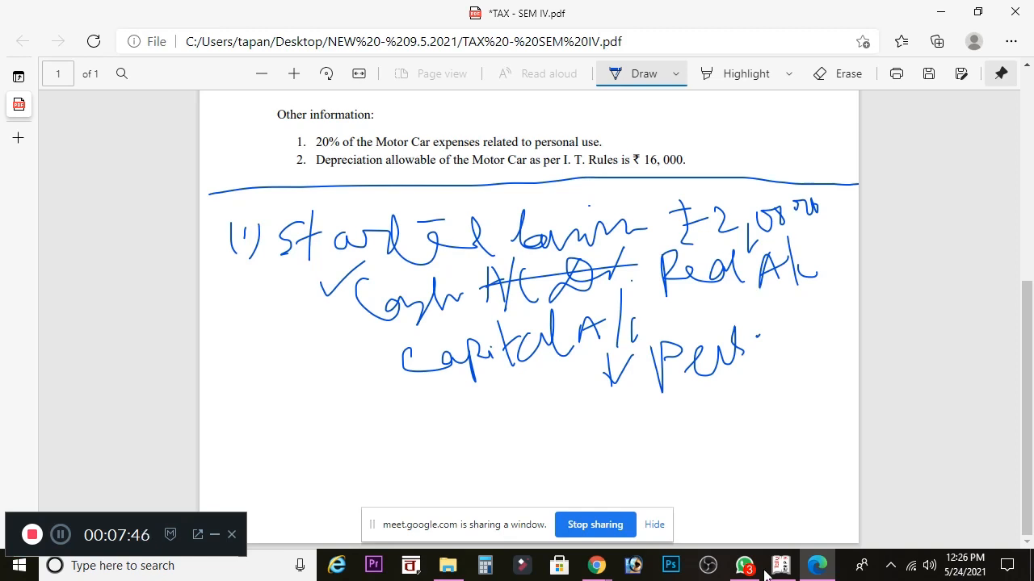
- Check the Google Meet call in Chrome and switch to the receipt voucher in Tally.ERP 9
click(604, 570)
click(548, 528)
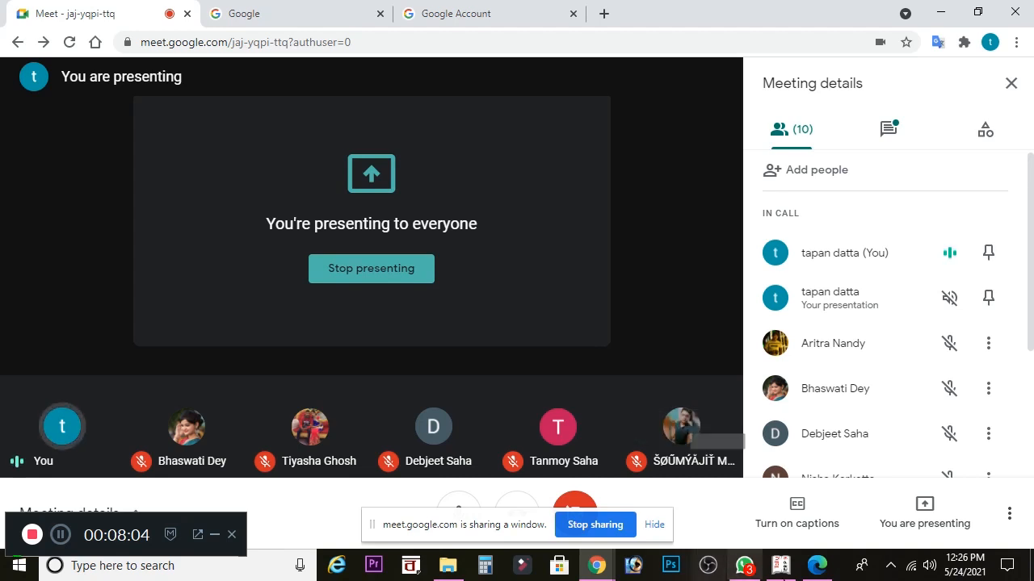
click(789, 566)
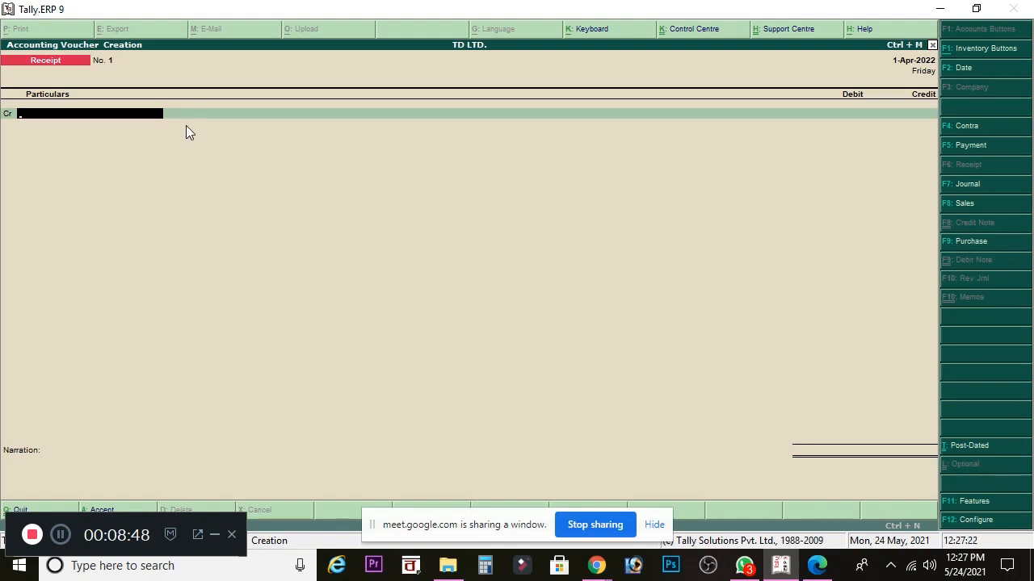
- Quit the blank receipt voucher without saving and go back to the Gateway of Tally
key(Escape)
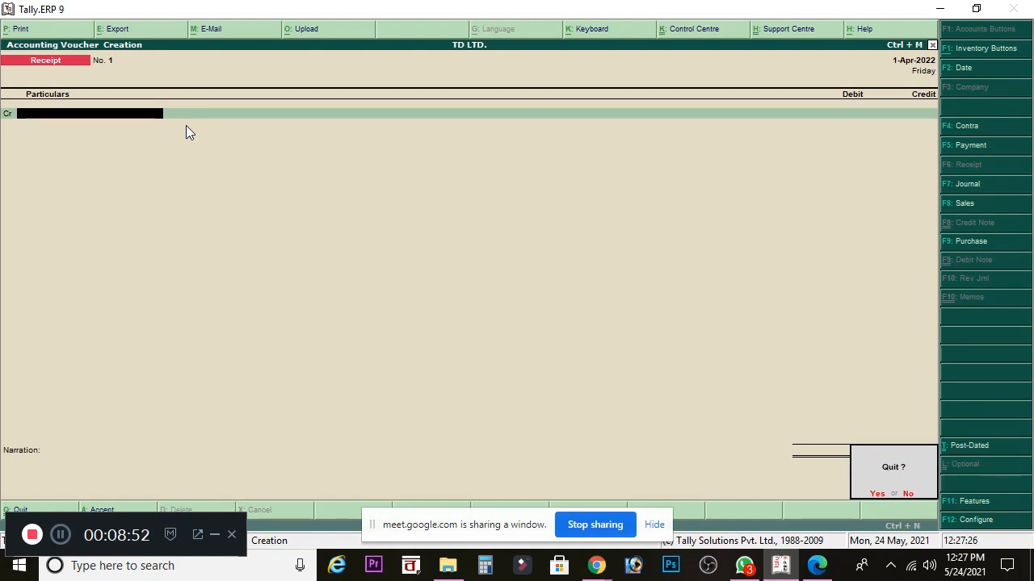
click(907, 493)
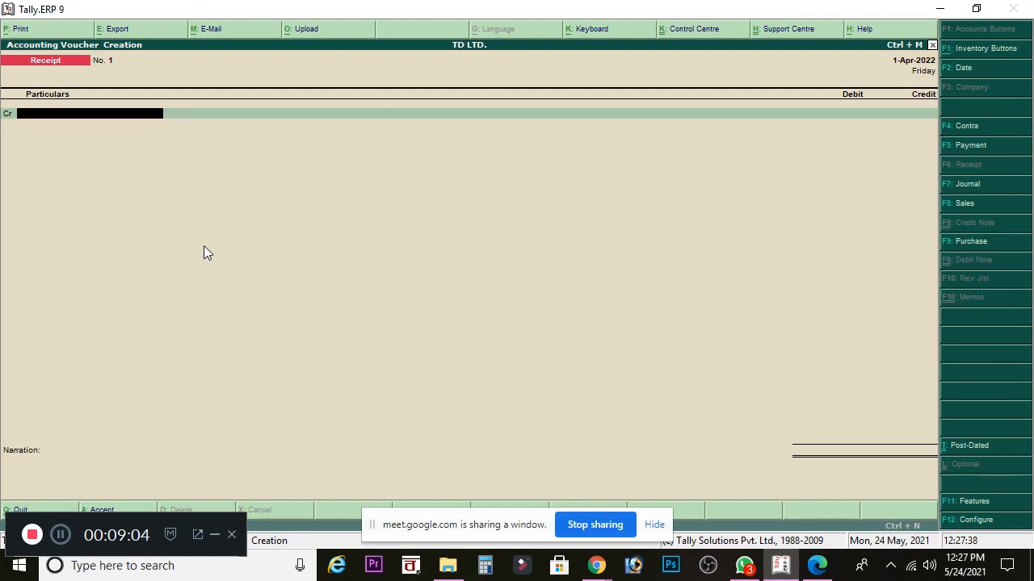
key(Escape)
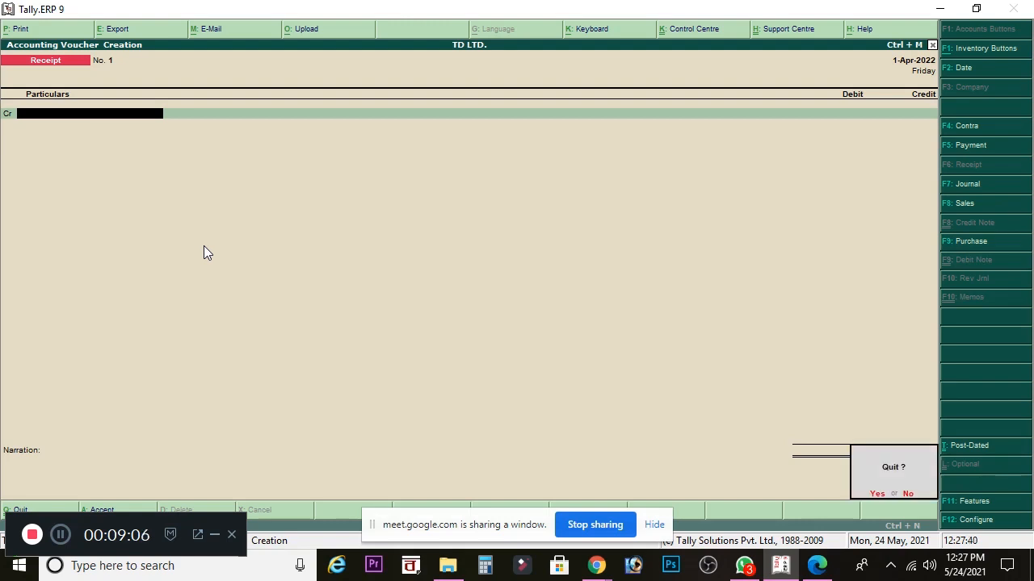
key(y)
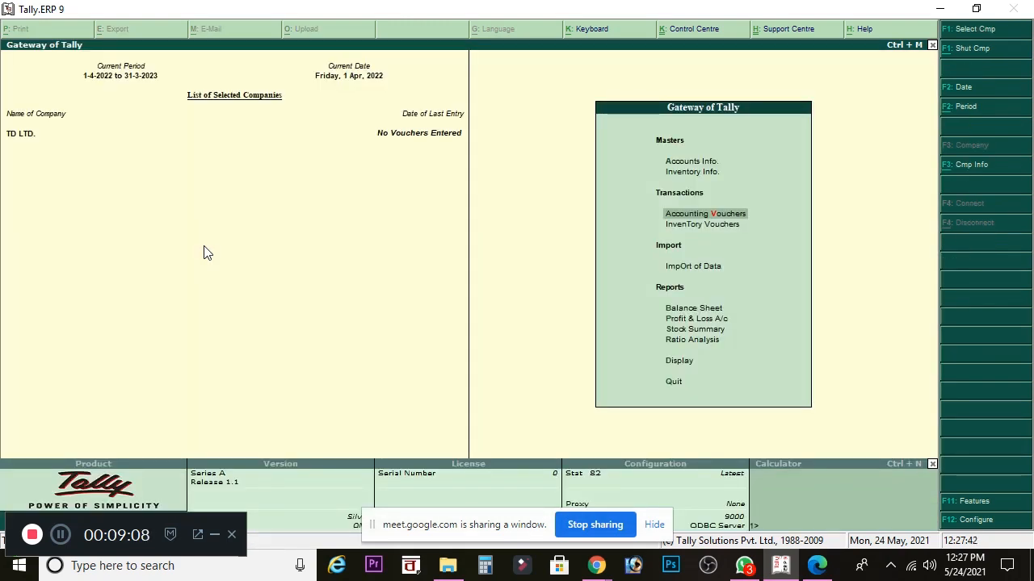
- Open the ledger options within the accounts information masters
click(687, 163)
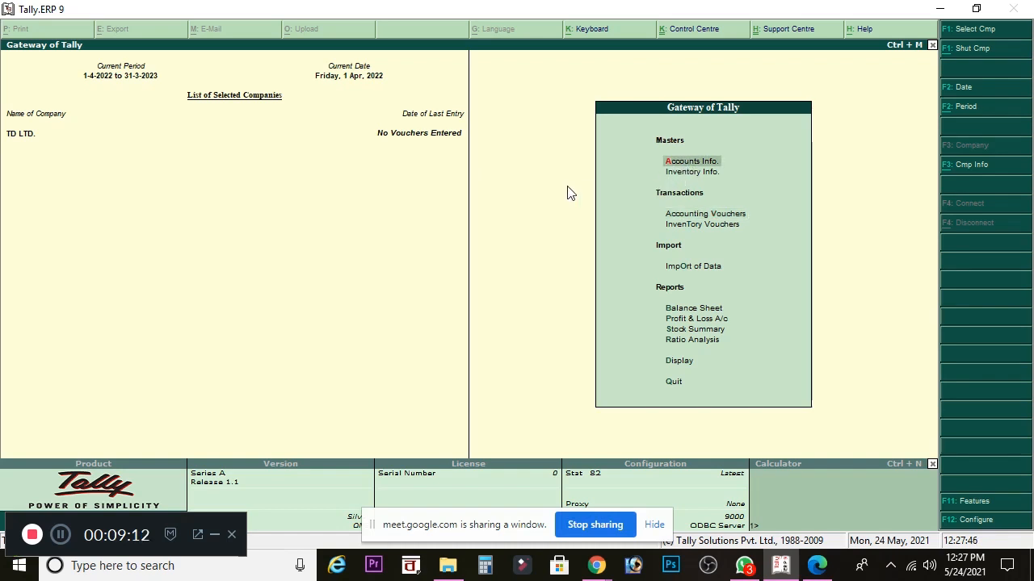
key(Return)
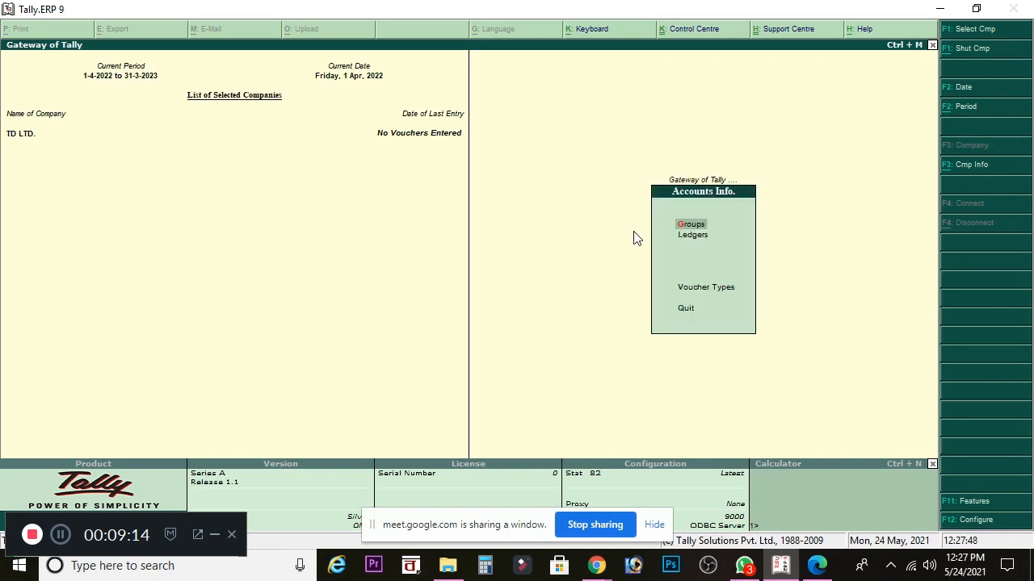
click(706, 234)
key(Return)
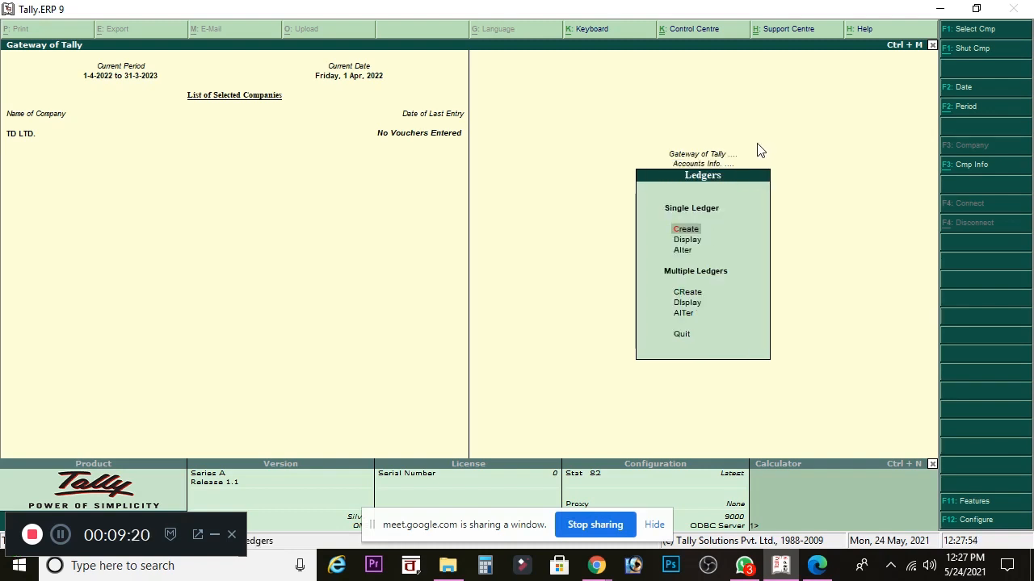
- View the list of existing ledgers and leave it without choosing one
key(Down)
key(Return)
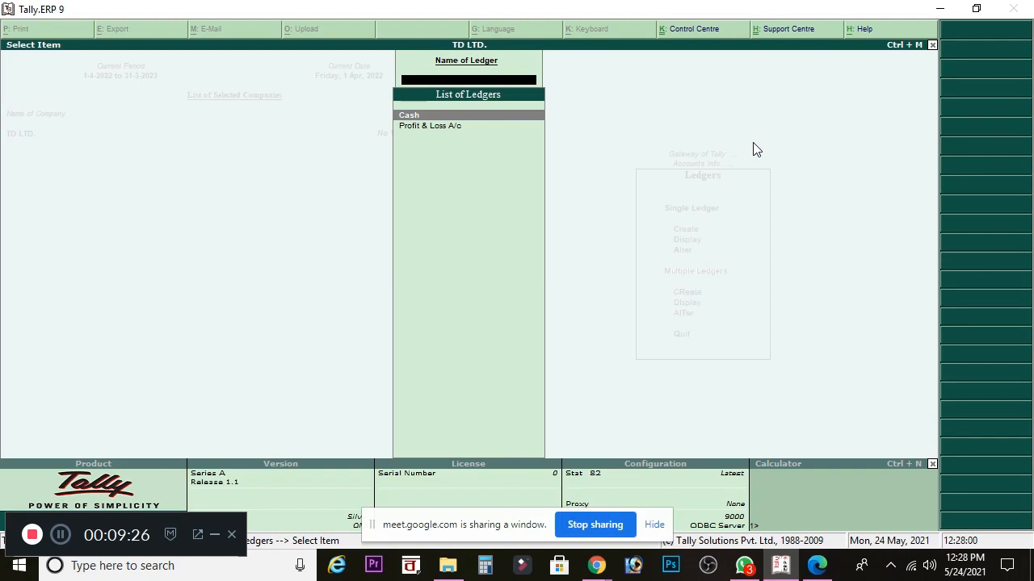
key(Escape)
- Start creating a single ledger and name it Capital A/c
key(Up)
key(Return)
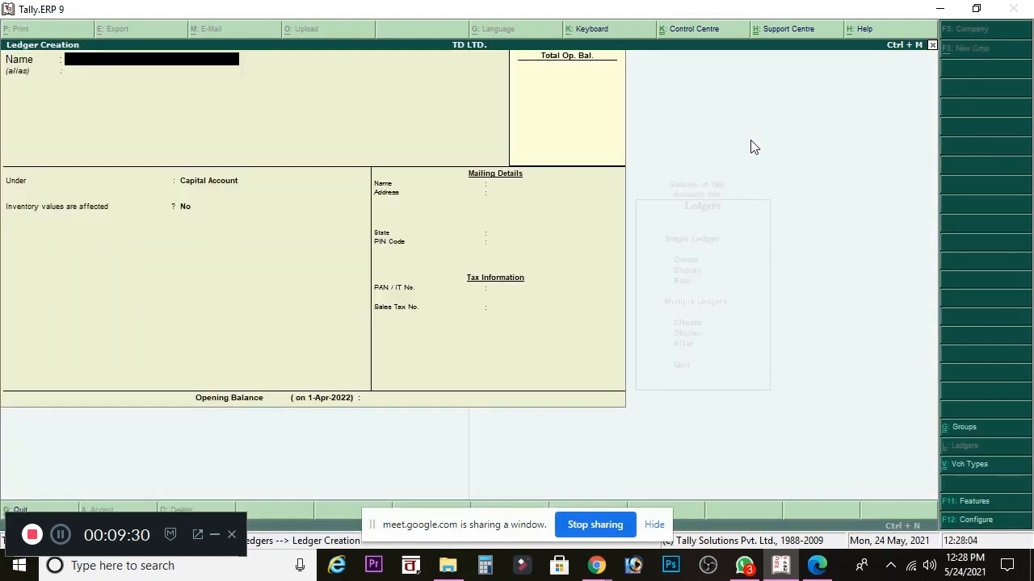
text(apital)
text(A/c)
key(Return)
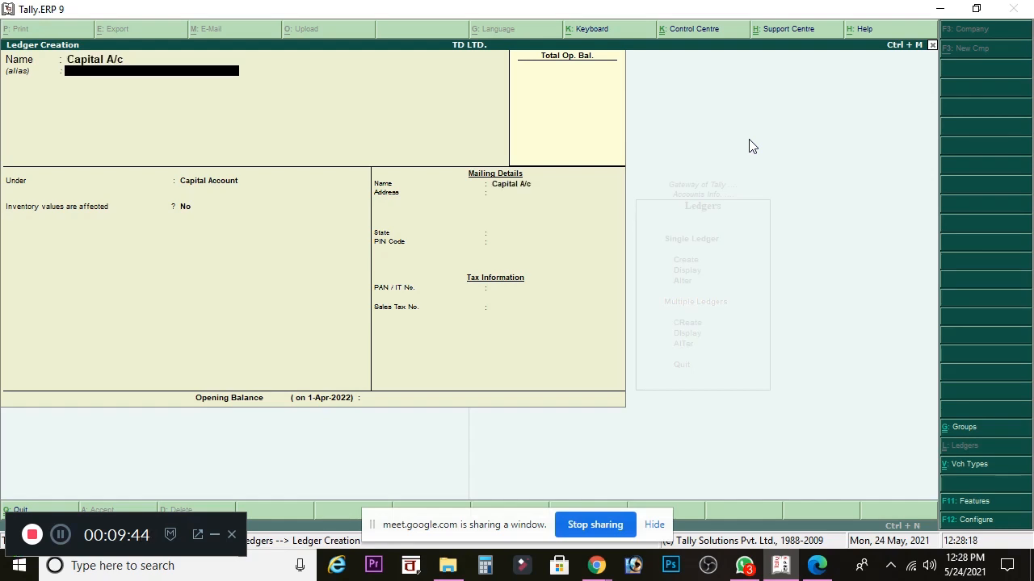
- Save the Capital A/c ledger under the Capital Account group, with inventory values affected No, State Not Applicable and no opening balance
key(Return)
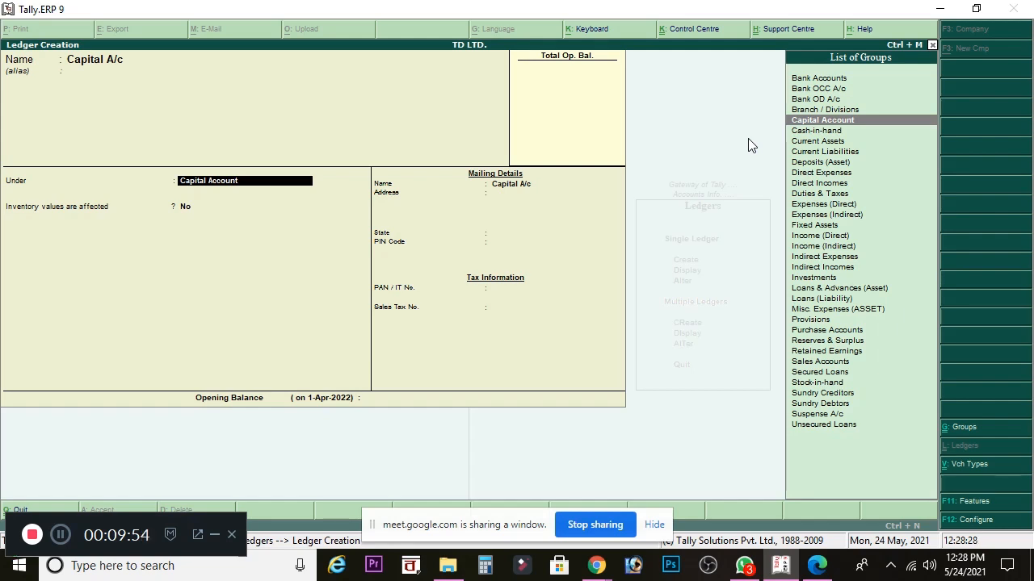
key(Return)
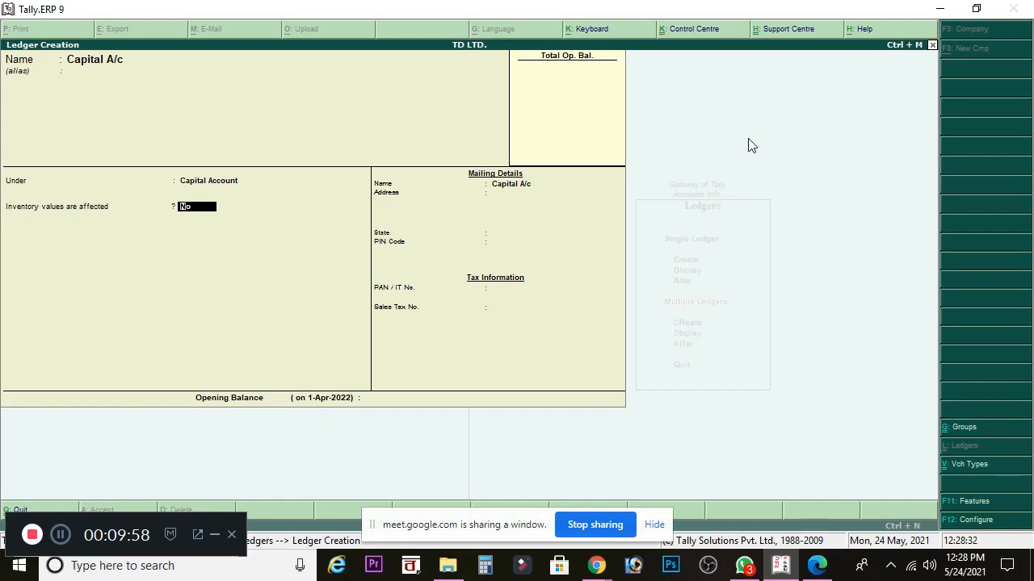
key(Return)
key(Return)
key(Return)
key(Return)
key(Return)
key(Return)
key(Return)
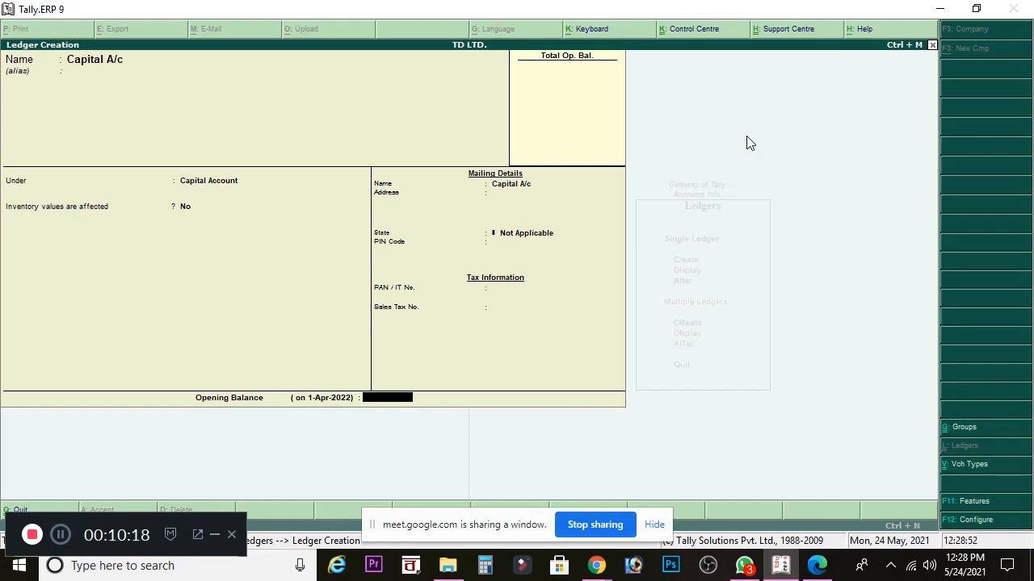
key(Return)
key(Return)
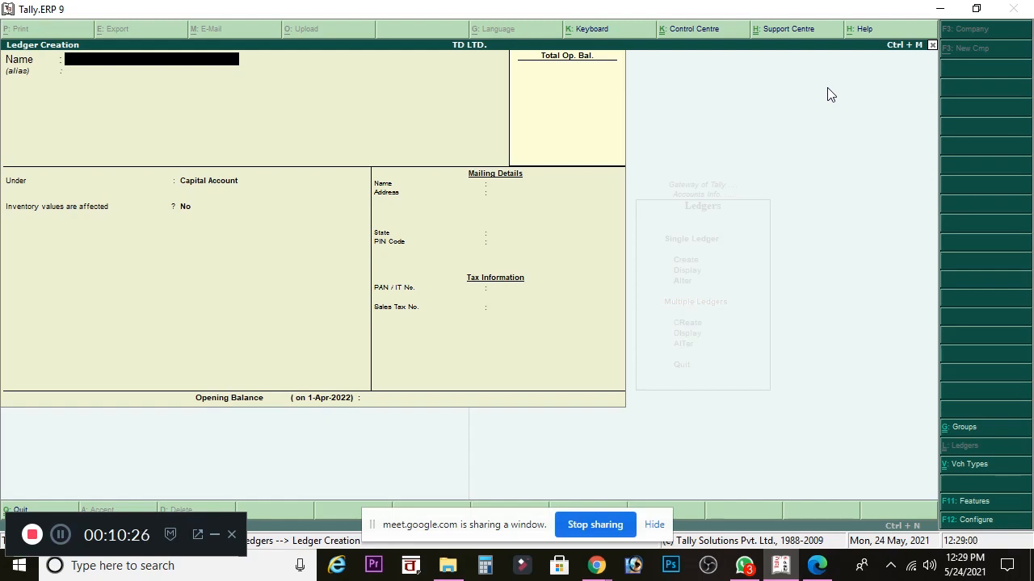
- Leave ledger creation, go back to the Gateway of Tally and open a new receipt voucher for entry
key(Escape)
key(y)
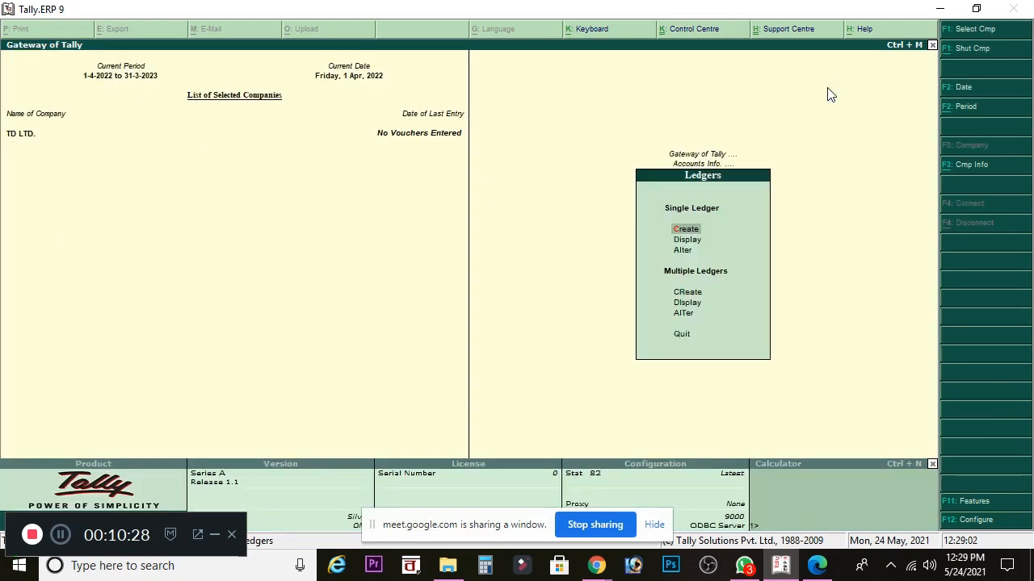
key(Escape)
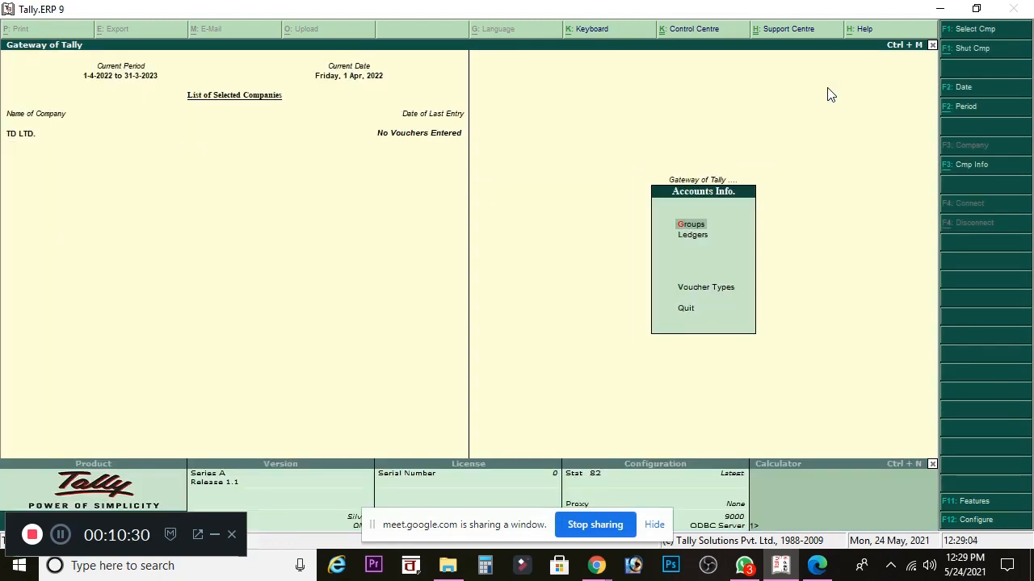
key(Escape)
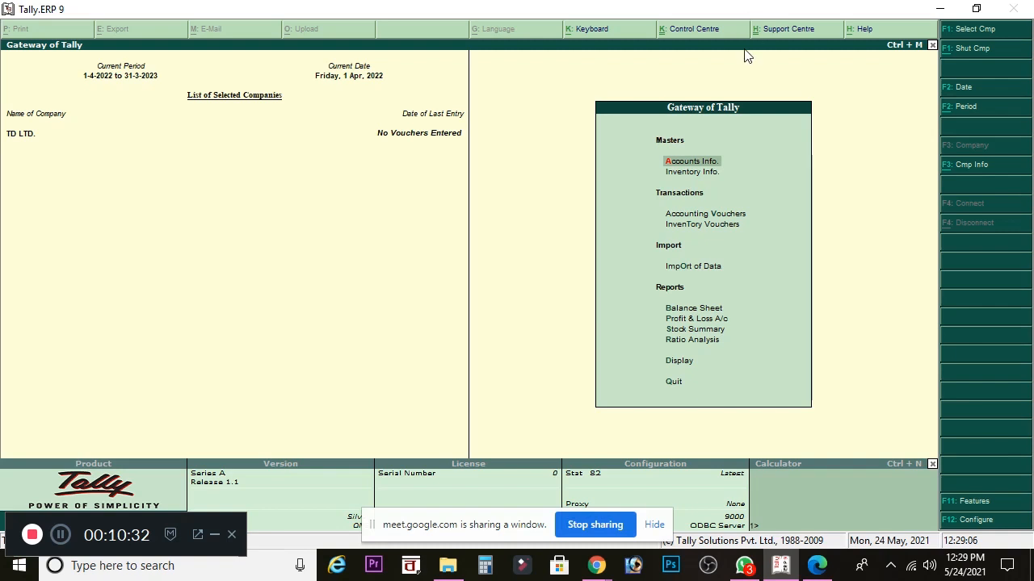
click(686, 214)
key(Return)
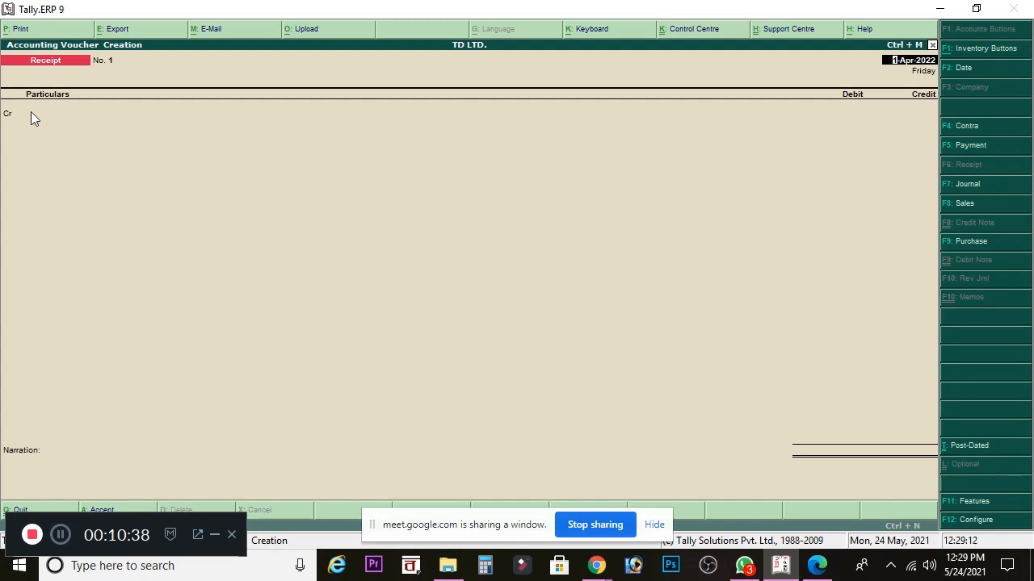
- Keep the receipt's date of 1-Apr-2022, admit the waiting participant to the Google Meet call and return to Tally
key(Return)
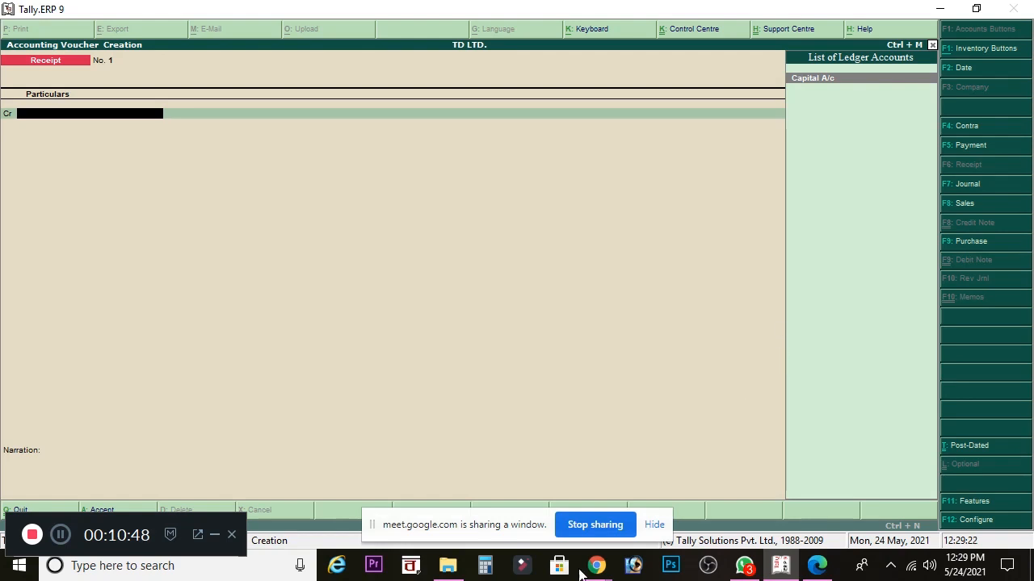
mouse_move(596, 565)
click(539, 506)
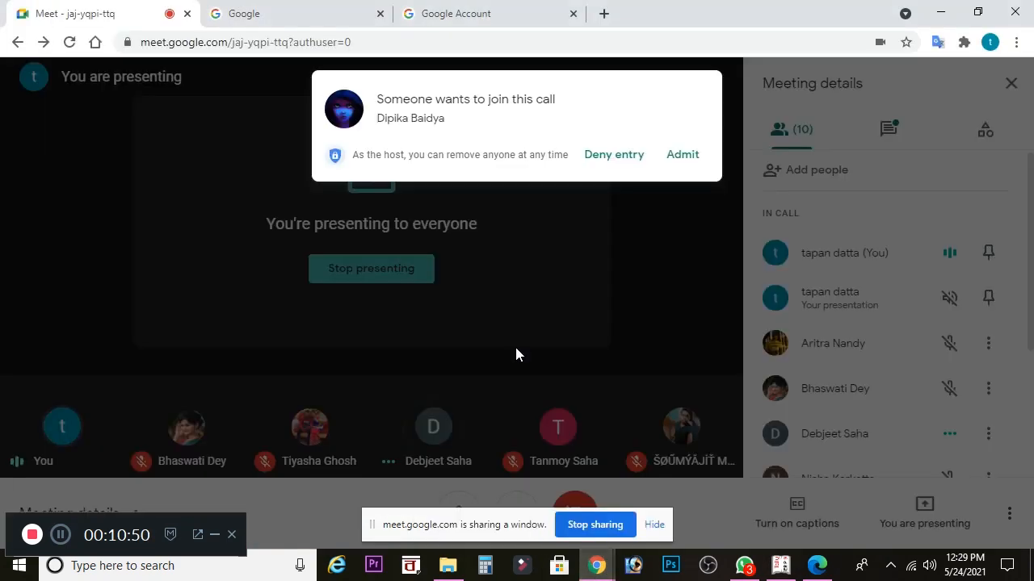
click(684, 157)
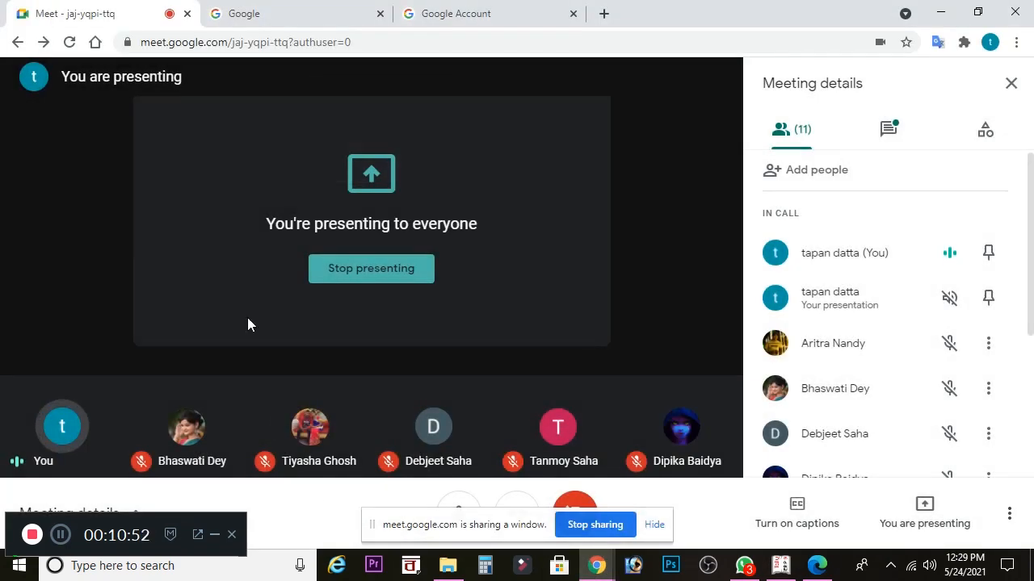
mouse_move(606, 566)
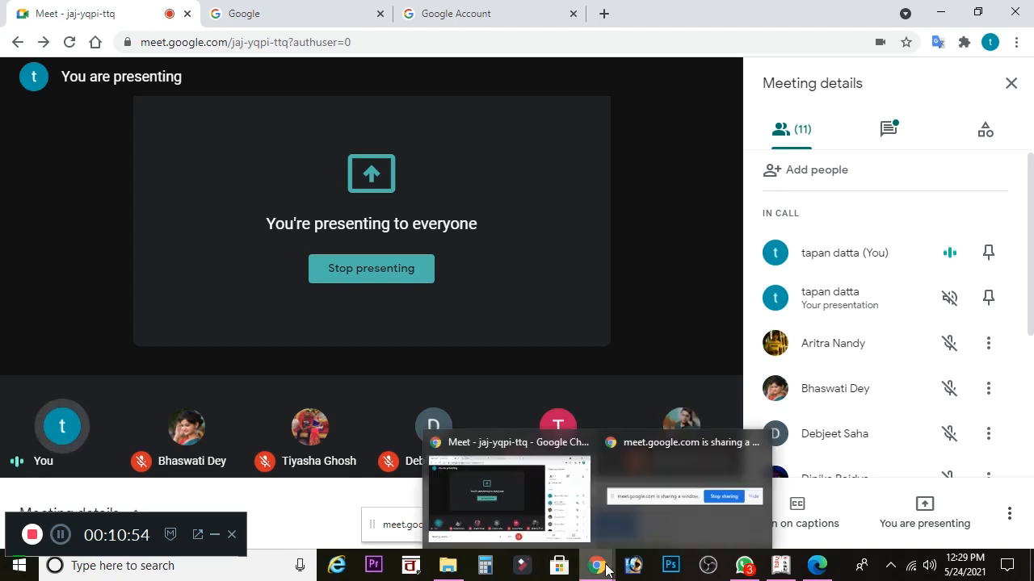
click(553, 524)
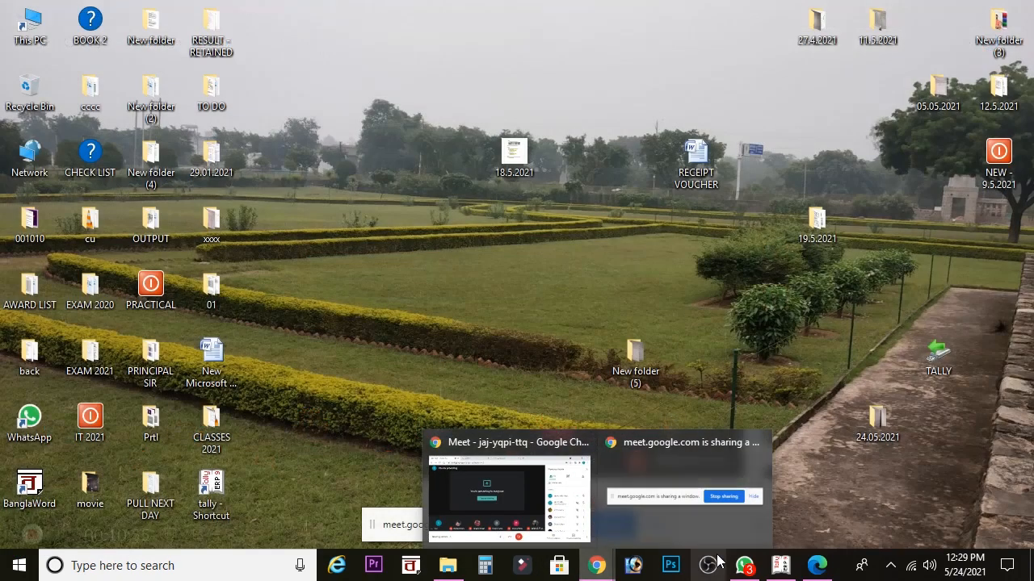
click(790, 568)
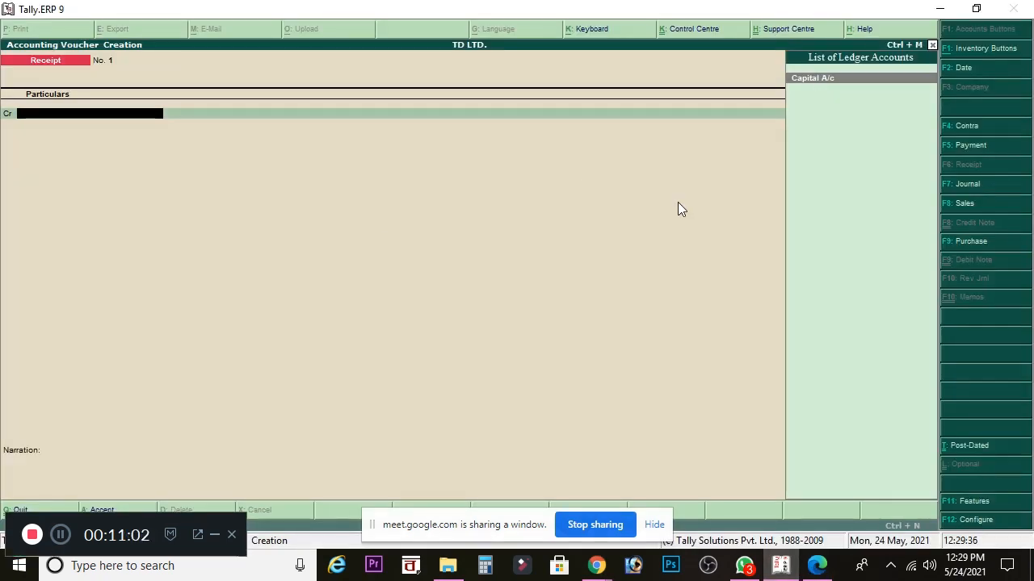
- Credit Capital A/c with 2,00,000 in the receipt voucher
key(Return)
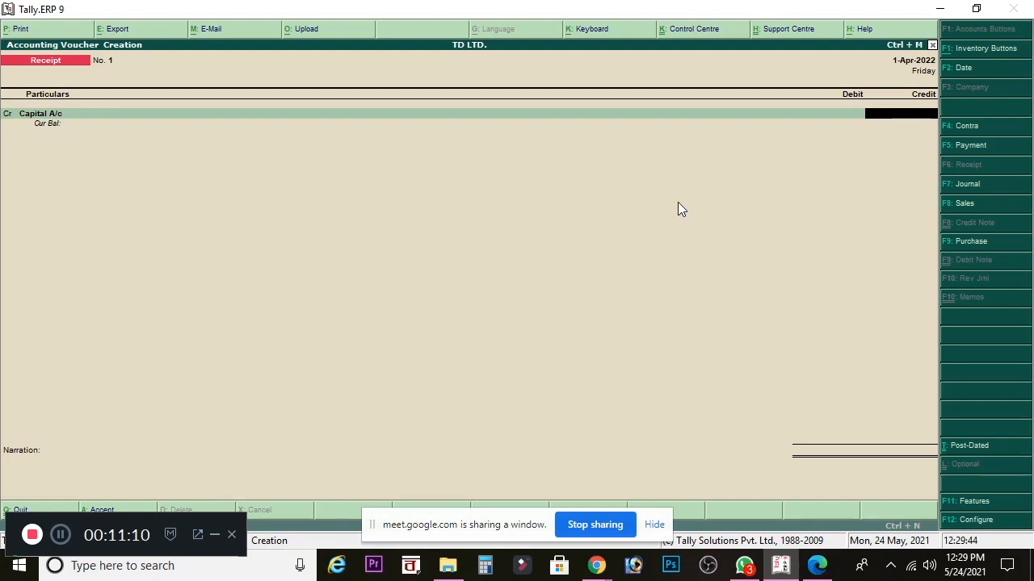
text(200000)
key(Return)
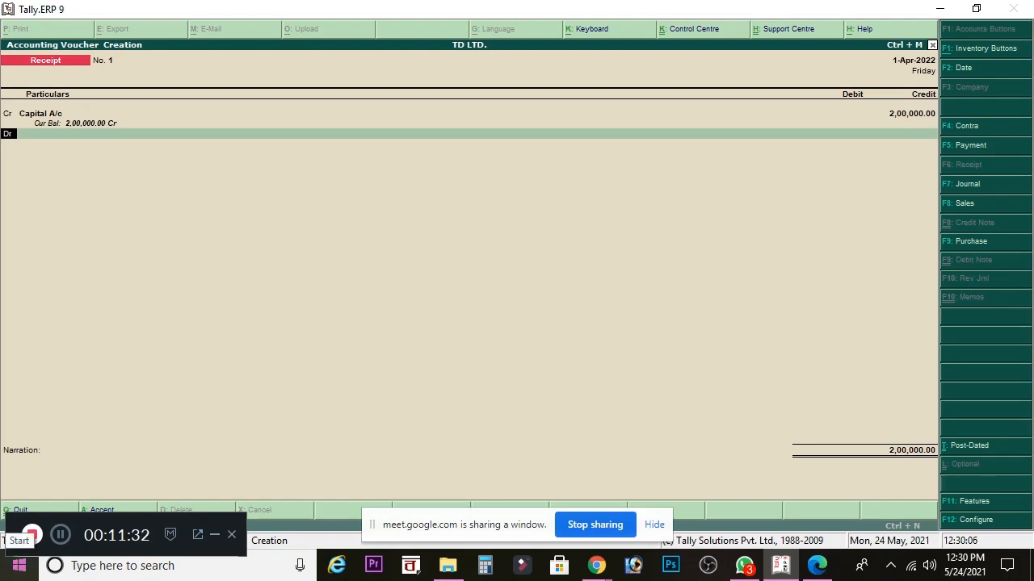
- Debit the Cash ledger with 2,00,000 to balance the receipt voucher
key(Return)
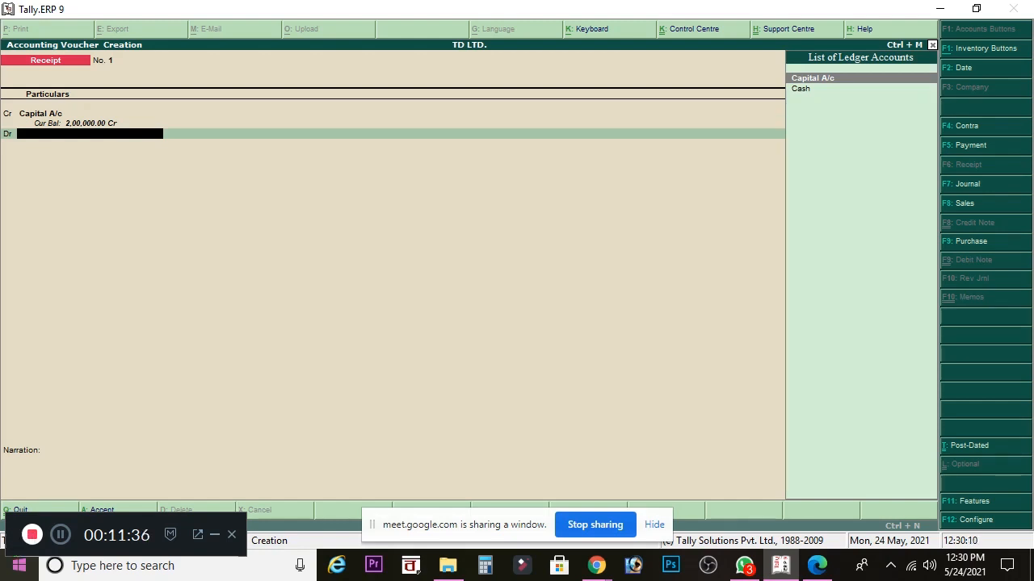
key(Down)
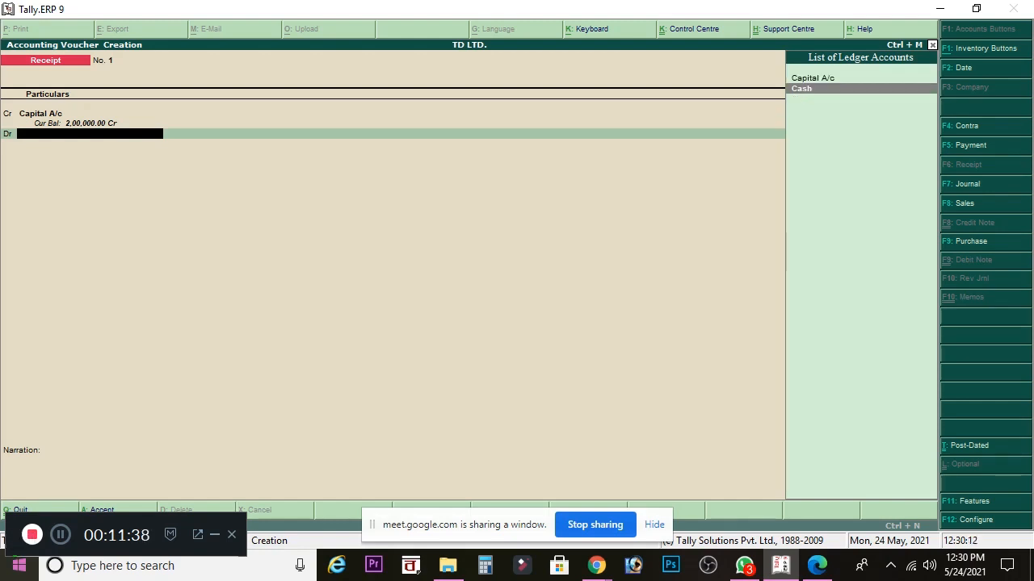
key(Return)
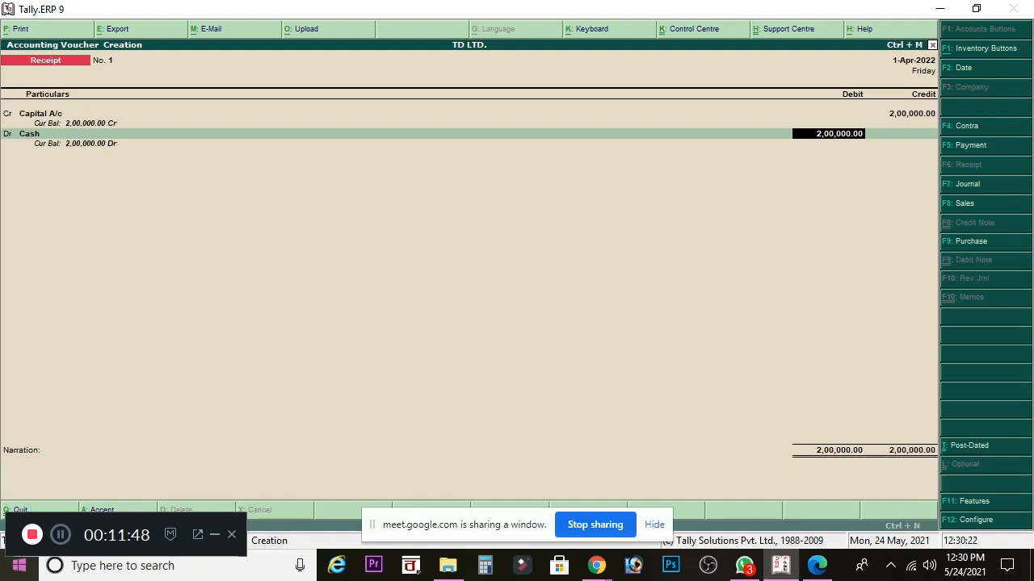
key(Return)
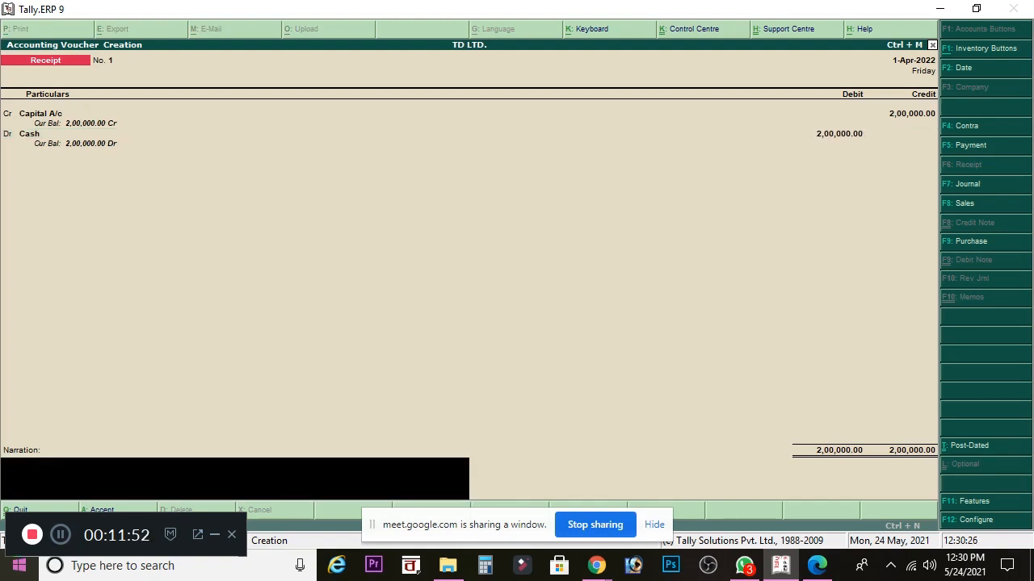
- Enter the narration "Being Cash introduced into business." and save the receipt voucher
text(Being Cash introduced into business)
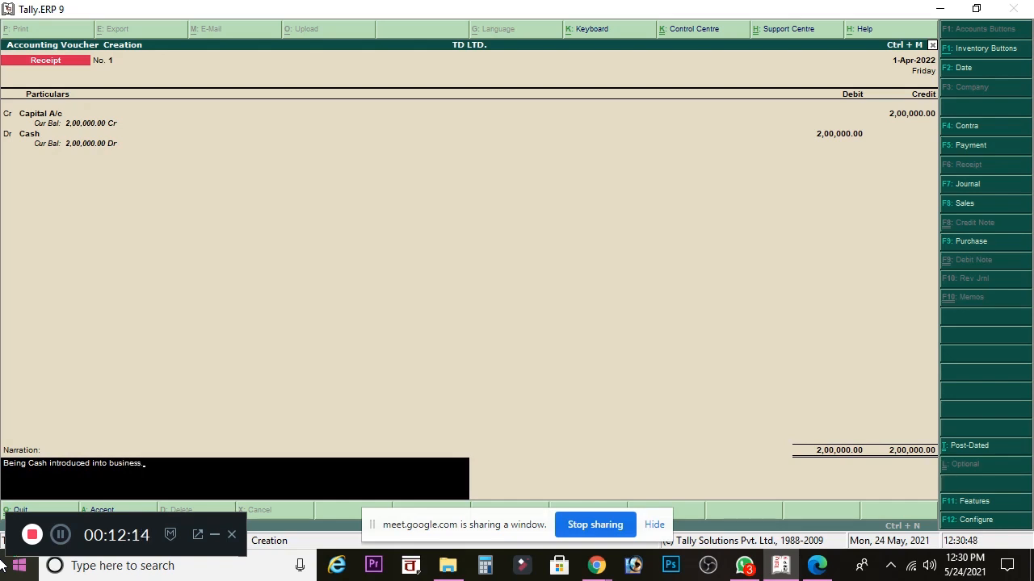
key(Return)
key(Return)
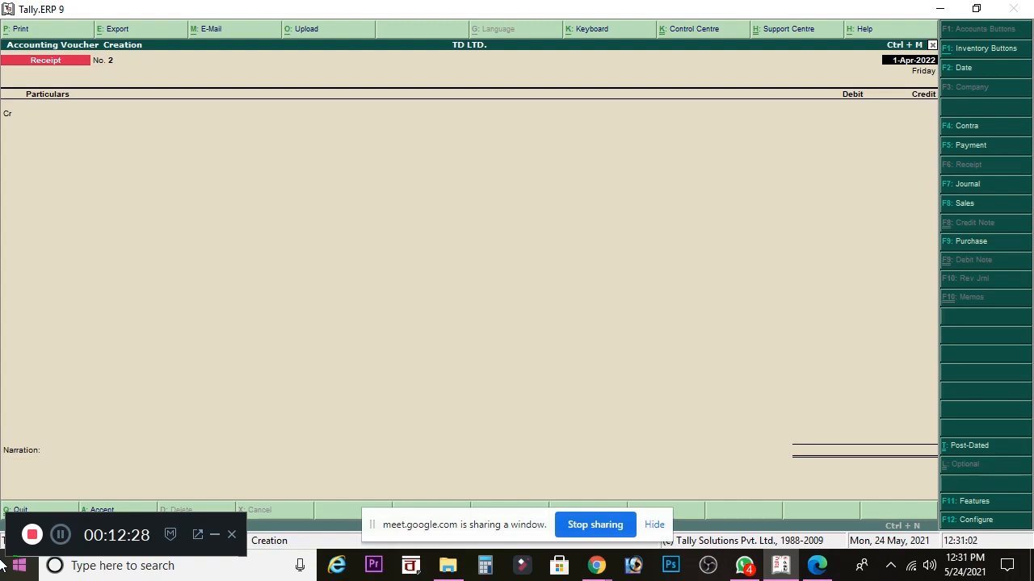
- Leave voucher entry, open the Balance Sheet and examine the group summary of Current Assets
key(BackSpace)
key(Escape)
key(Return)
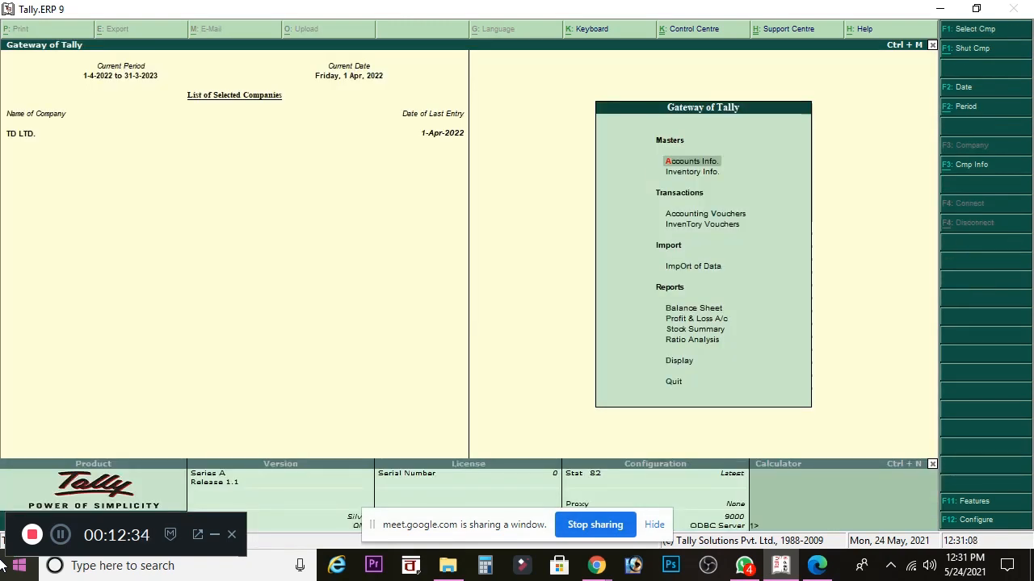
click(672, 311)
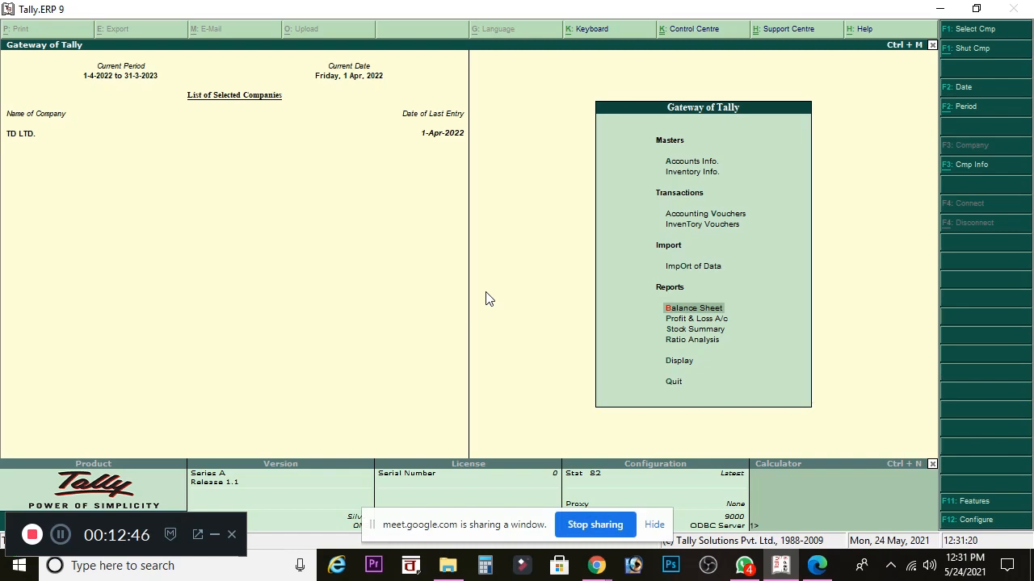
key(Return)
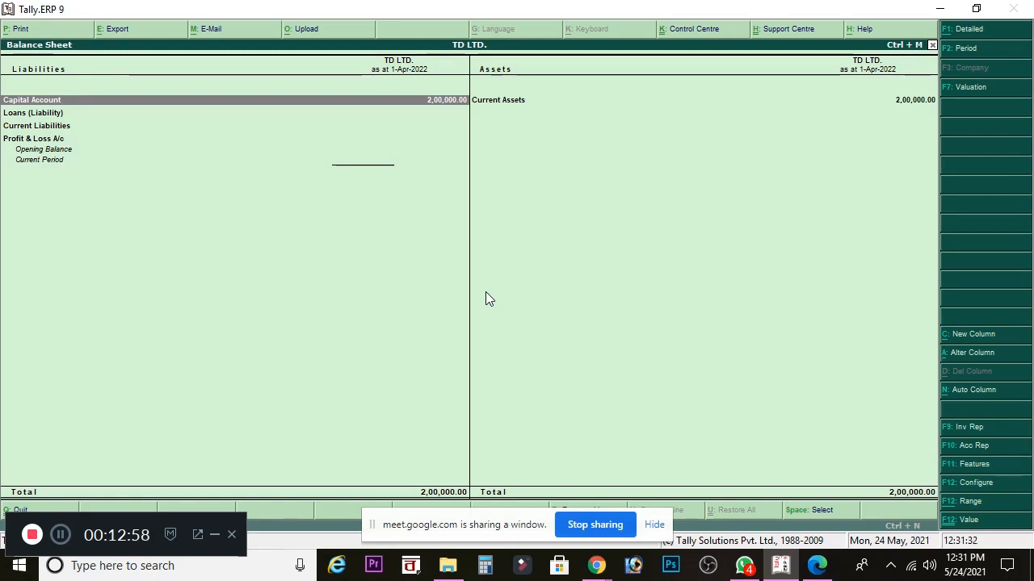
click(501, 102)
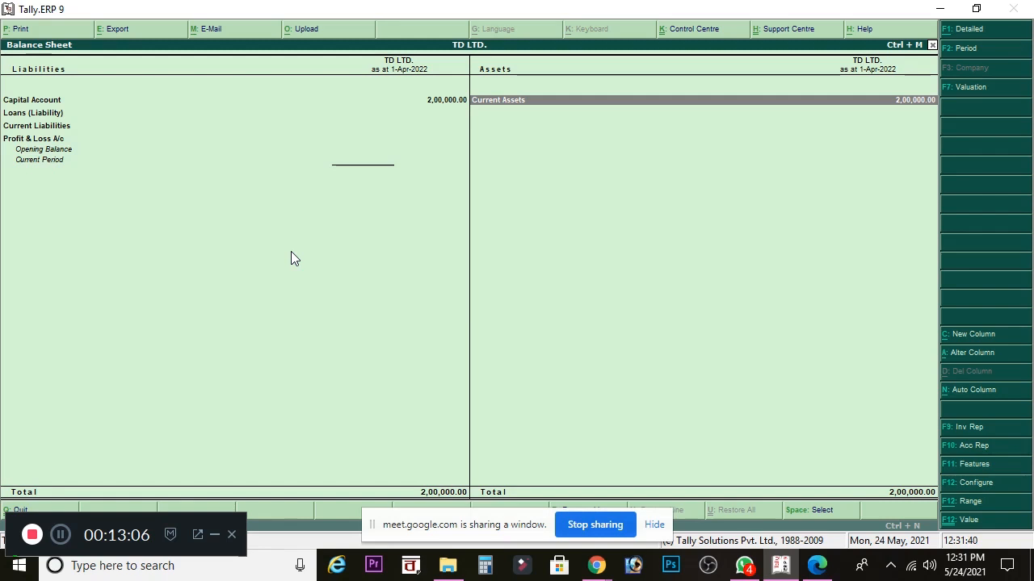
key(Return)
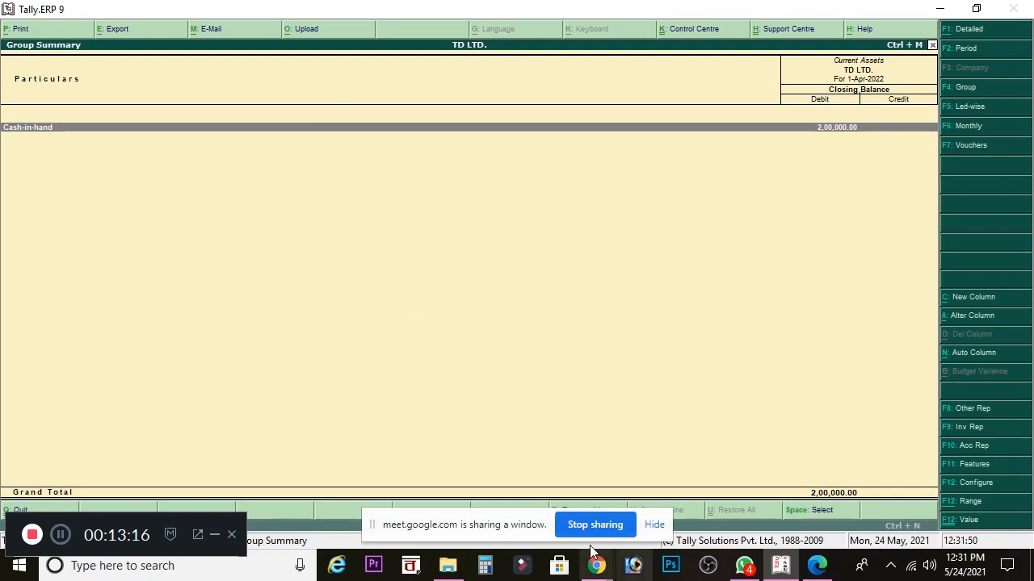
- Check the Google Meet call and return to the group summary in Tally
mouse_move(596, 566)
click(528, 524)
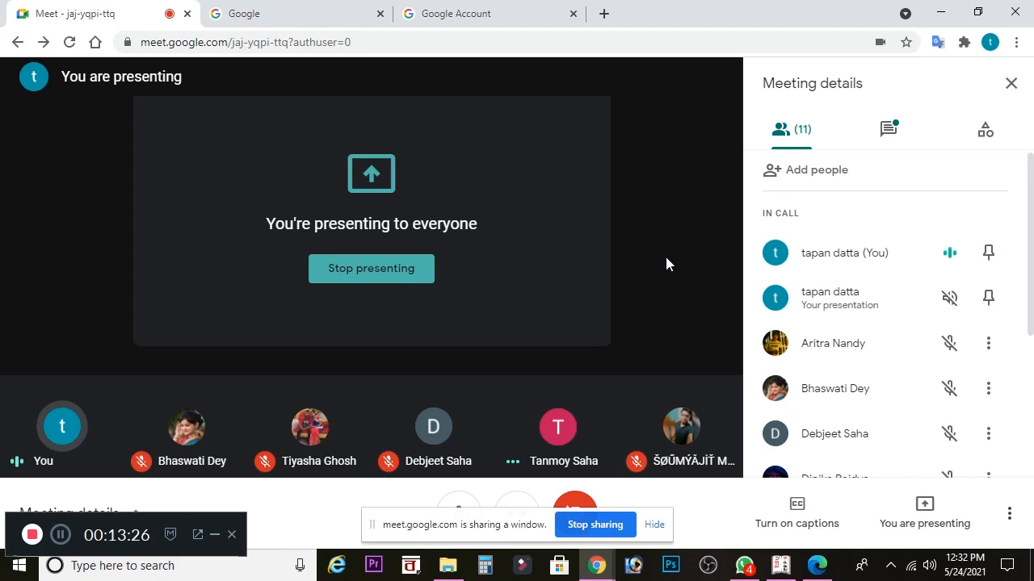
click(780, 565)
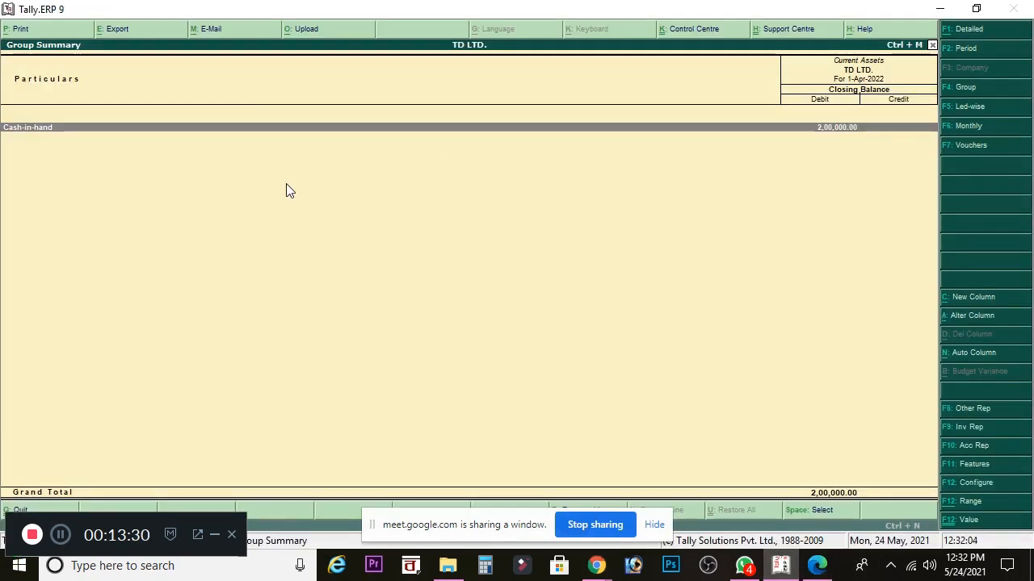
- Close the balance sheet reports and open a new receipt voucher from the Gateway of Tally
key(Escape)
key(Escape)
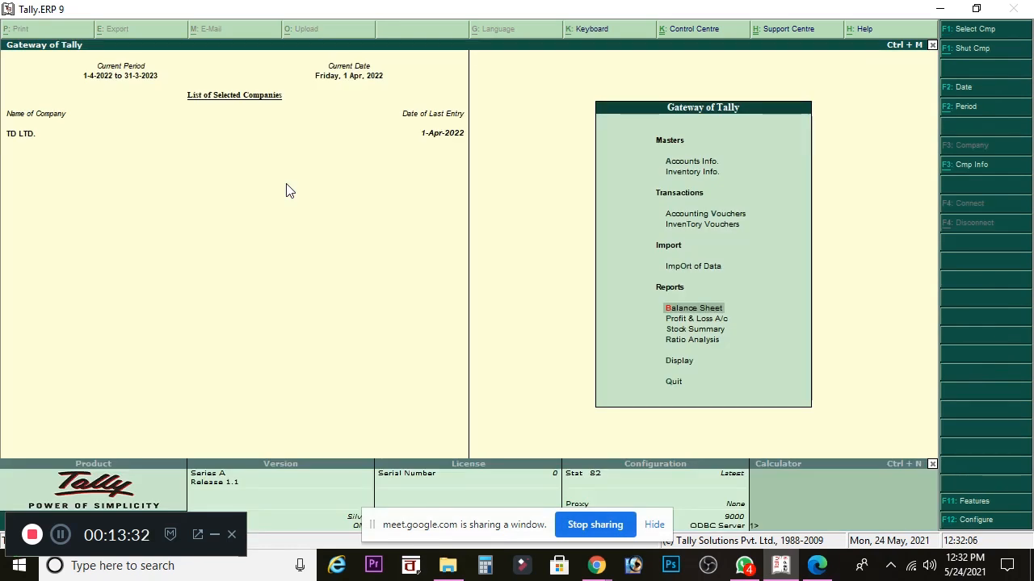
click(747, 215)
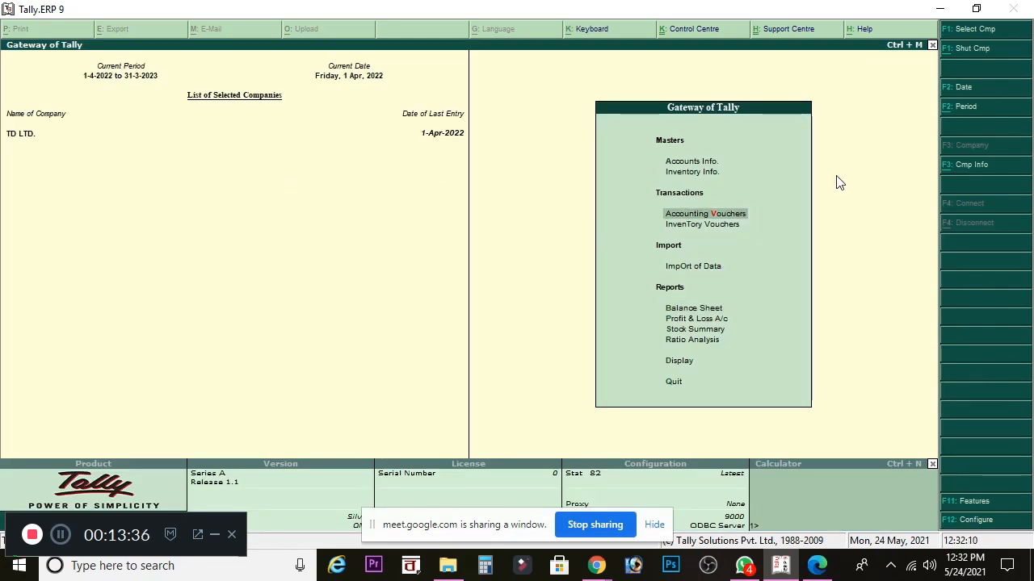
key(Return)
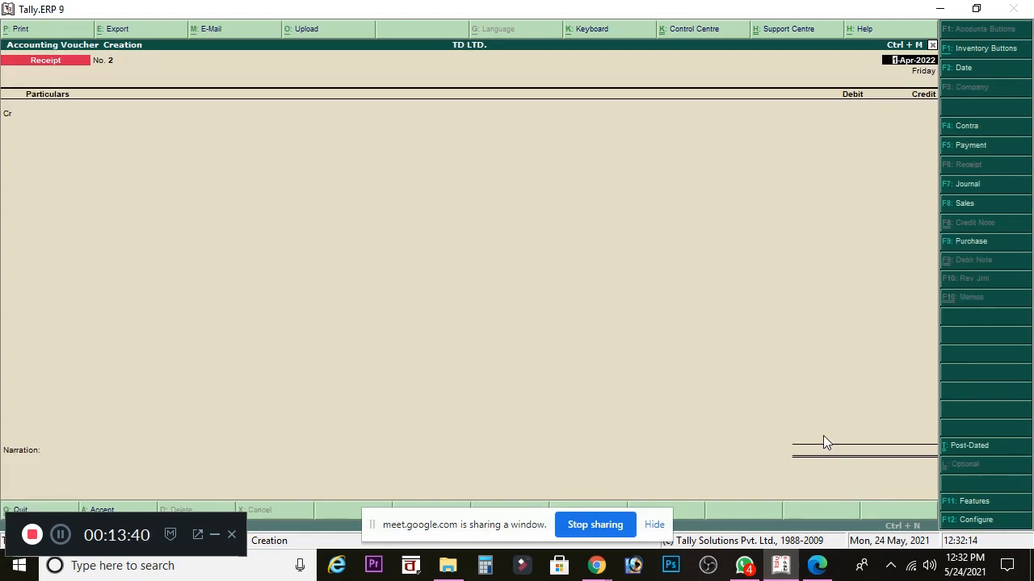
- Switch to the TAX - SEM IV PDF in Edge and erase the handwritten notes below the drawn blue line
click(817, 565)
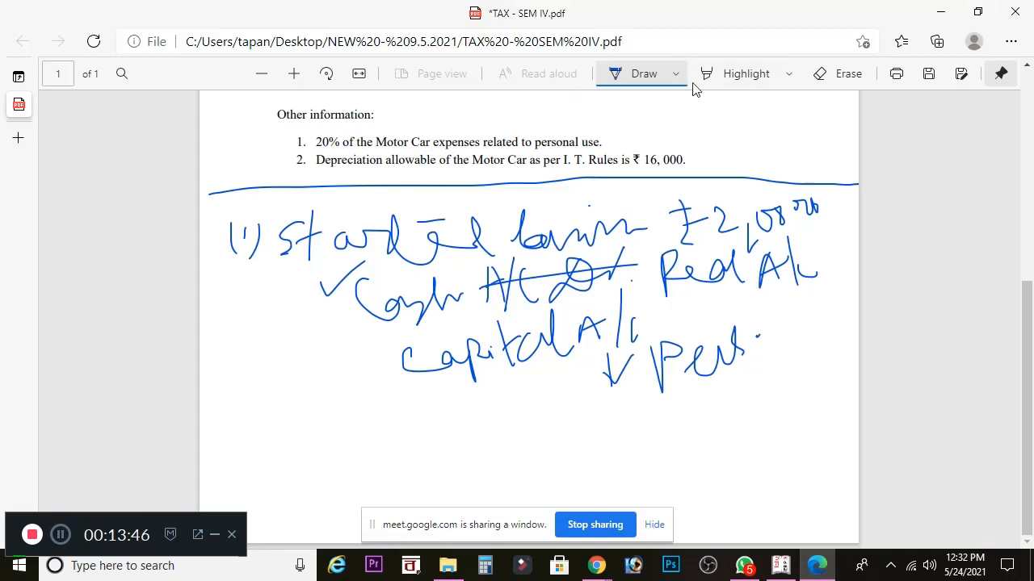
click(825, 73)
mouse_move(227, 231)
mouse_down()
mouse_move(613, 226)
mouse_move(641, 212)
mouse_move(861, 219)
mouse_move(658, 219)
mouse_move(774, 197)
mouse_up()
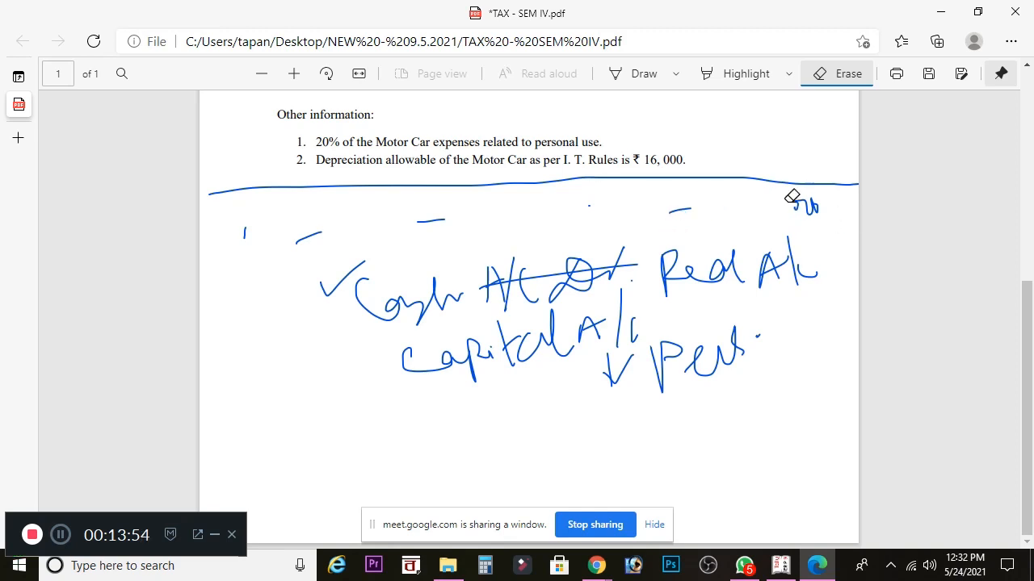
mouse_move(823, 197)
mouse_down()
mouse_move(710, 221)
mouse_move(415, 219)
mouse_up()
mouse_move(326, 229)
mouse_down()
mouse_move(253, 242)
mouse_move(676, 328)
mouse_move(695, 308)
mouse_move(630, 274)
mouse_move(738, 244)
mouse_move(764, 272)
mouse_move(767, 306)
mouse_move(452, 348)
mouse_move(588, 312)
mouse_move(610, 364)
mouse_move(768, 334)
mouse_up()
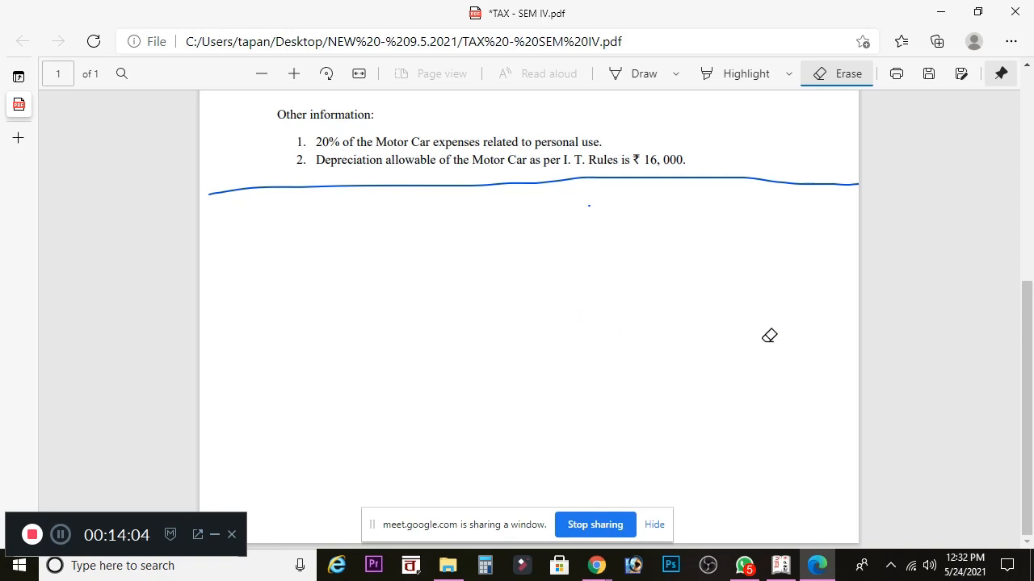
- Handwrite a new transaction below the blue line, stating that cash of 5,000 was received from a named party
click(618, 78)
mouse_move(264, 232)
mouse_down()
mouse_move(264, 261)
mouse_move(287, 258)
mouse_move(315, 292)
mouse_move(348, 280)
mouse_move(363, 288)
mouse_up()
mouse_move(390, 234)
mouse_down()
mouse_move(386, 260)
mouse_move(426, 269)
mouse_move(578, 214)
mouse_move(604, 234)
mouse_move(628, 196)
mouse_move(633, 239)
mouse_up()
drag(509, 208, 510, 217)
mouse_move(681, 196)
mouse_down()
mouse_move(683, 243)
mouse_move(709, 216)
mouse_move(771, 204)
mouse_up()
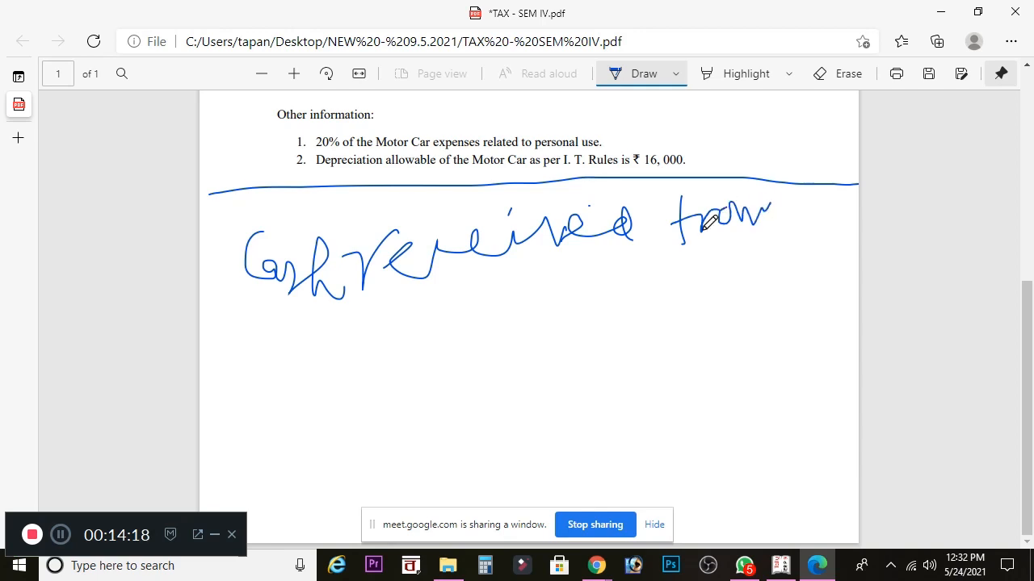
mouse_move(364, 328)
mouse_down()
mouse_move(415, 315)
mouse_move(402, 325)
mouse_move(463, 290)
mouse_move(540, 279)
mouse_move(552, 327)
mouse_move(551, 310)
mouse_move(571, 322)
mouse_up()
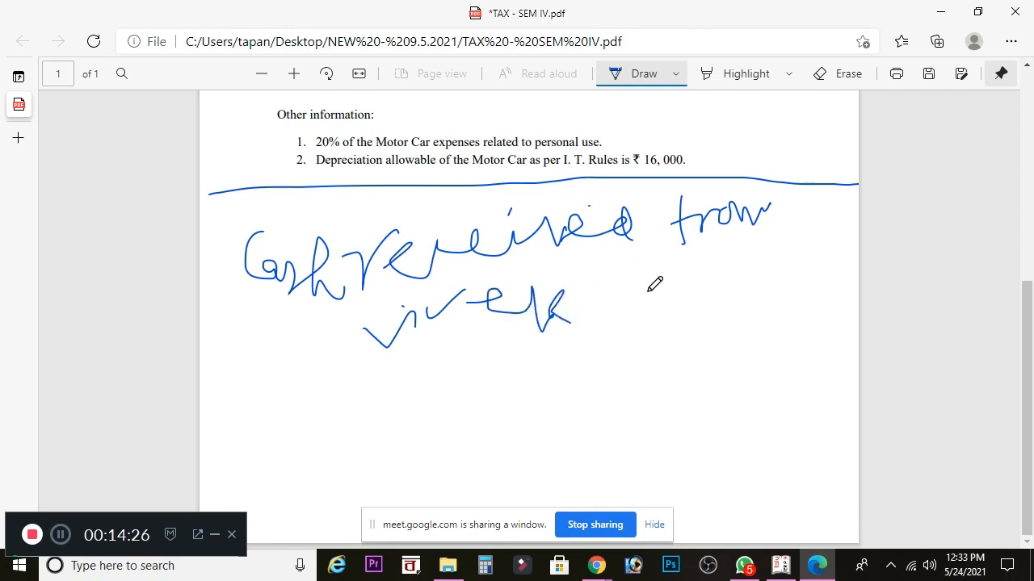
mouse_move(644, 285)
mouse_down()
mouse_move(658, 305)
mouse_move(646, 318)
mouse_up()
mouse_move(671, 276)
mouse_down()
mouse_move(718, 272)
mouse_move(669, 317)
mouse_up()
click(668, 324)
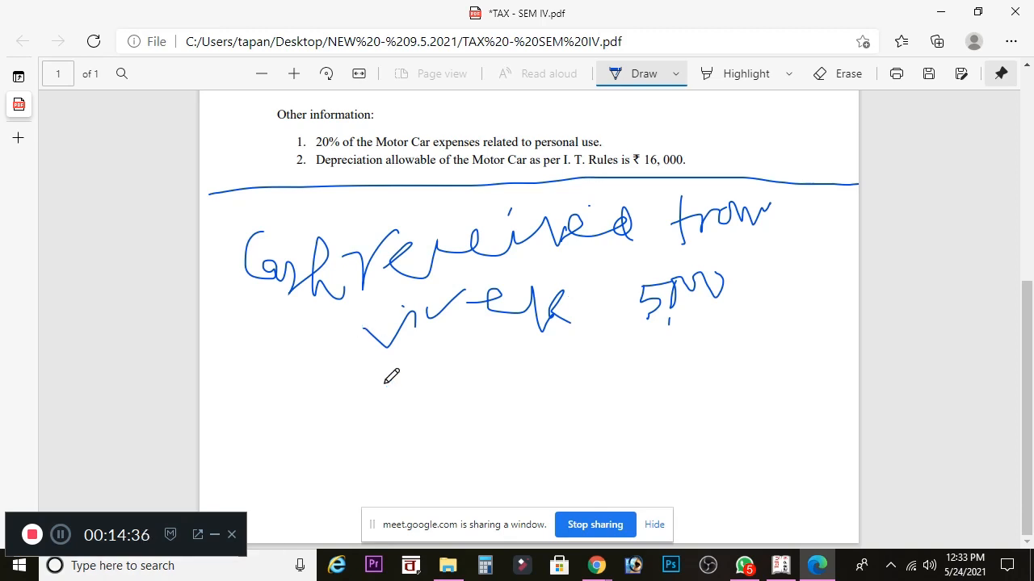
- Handwrite the journal entry under the transaction: Cash A/c Dr, to the paying party's A/c
mouse_move(381, 383)
mouse_down()
mouse_move(401, 400)
mouse_move(448, 383)
mouse_move(521, 390)
mouse_up()
drag(535, 339, 539, 415)
mouse_move(551, 368)
mouse_down()
mouse_move(682, 379)
mouse_move(687, 396)
mouse_up()
mouse_move(451, 444)
mouse_down()
mouse_move(483, 441)
mouse_move(479, 461)
mouse_move(492, 445)
mouse_up()
mouse_move(549, 429)
mouse_down()
mouse_move(588, 435)
mouse_move(637, 407)
mouse_move(658, 424)
mouse_move(677, 404)
mouse_move(690, 423)
mouse_move(738, 421)
mouse_move(730, 440)
mouse_move(762, 410)
mouse_move(771, 420)
mouse_move(814, 421)
mouse_up()
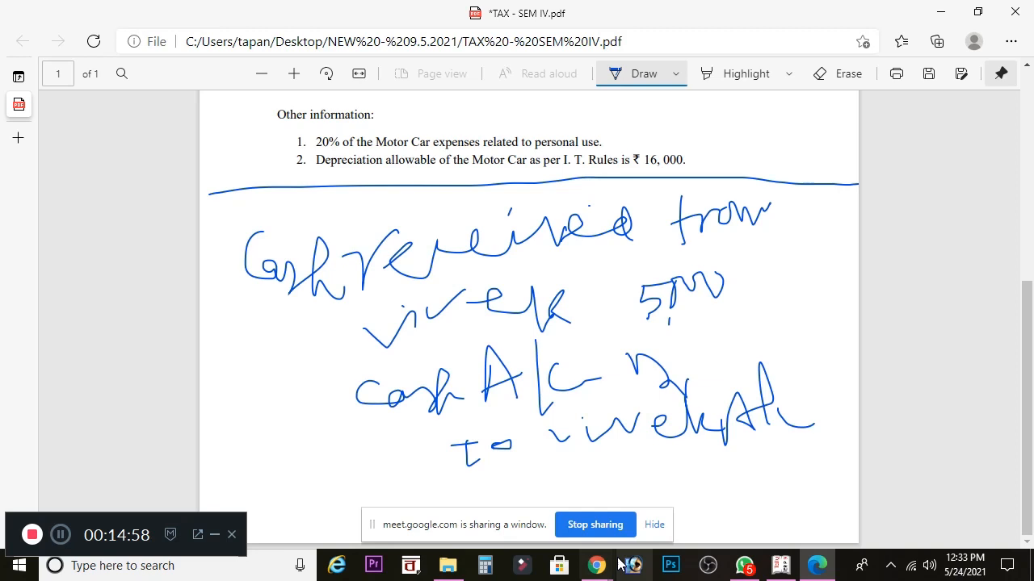
- Switch back to Tally and keep the new receipt's date of 1-Apr-2022, moving on to its credit ledger
click(781, 565)
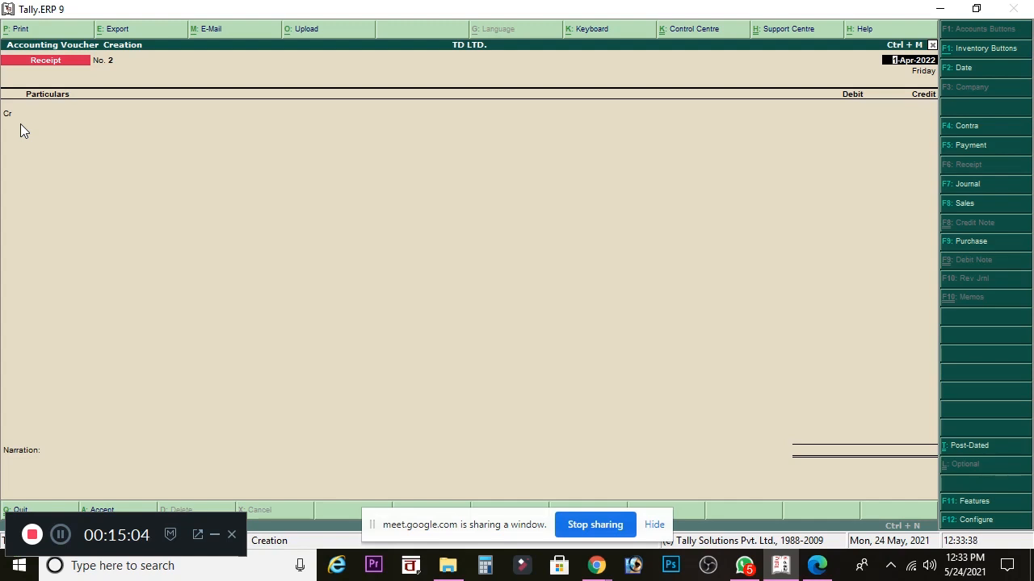
key(Return)
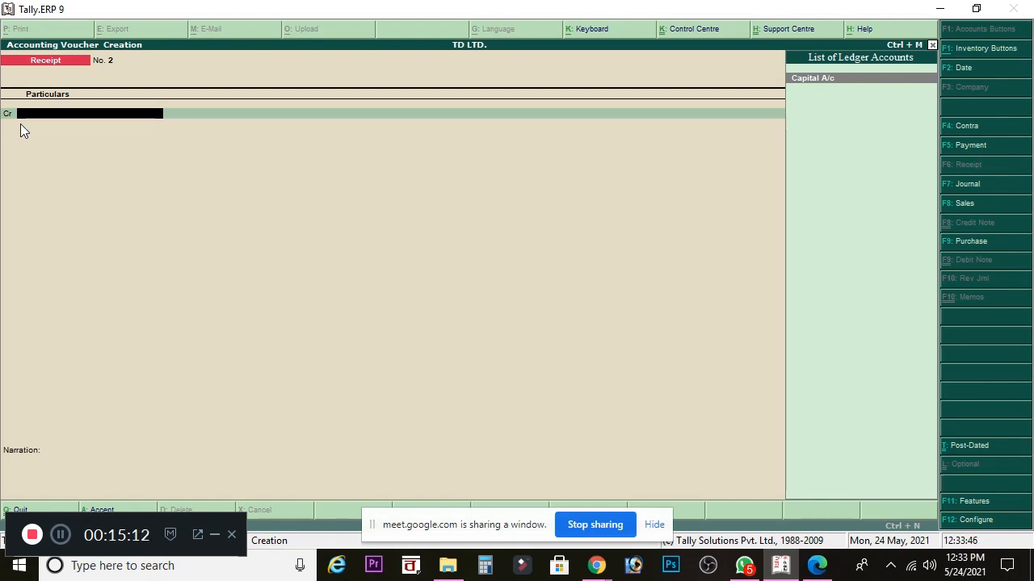
- Switch to the Google Meet call and look through its list of participants
mouse_move(596, 565)
click(512, 496)
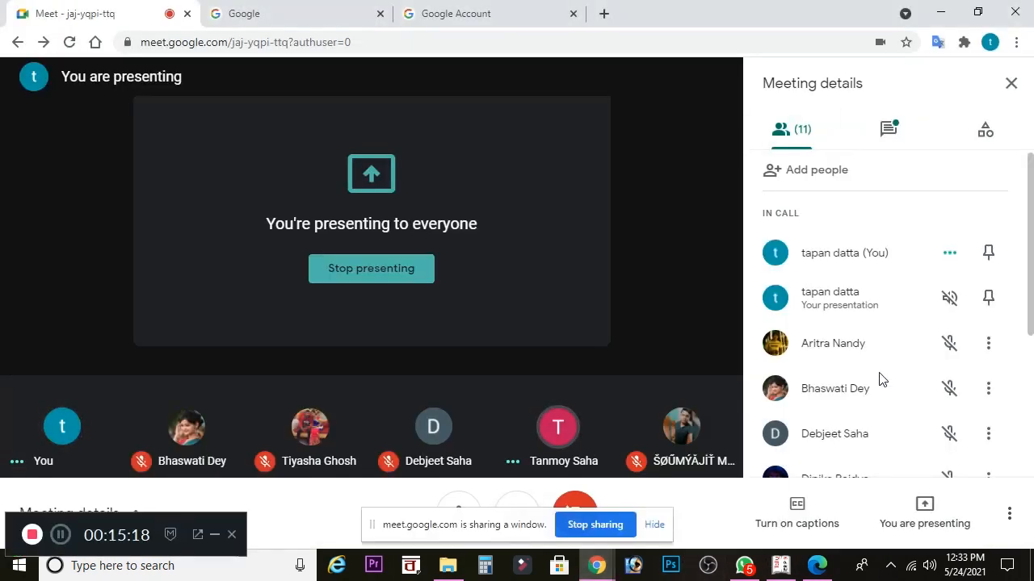
scroll(818, 420, down, 1)
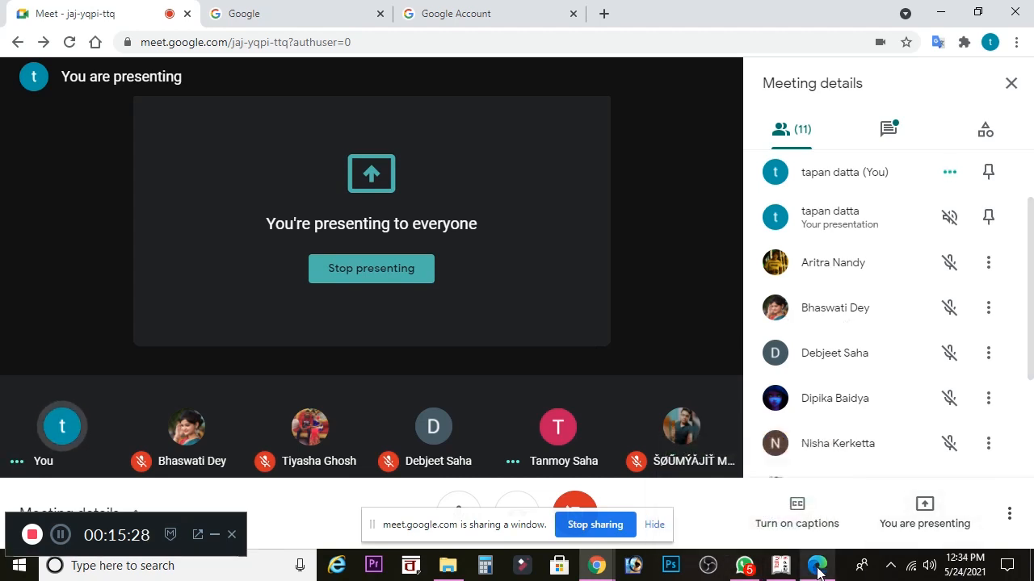
- Switch back to Tally and start a new ledger from the receipt's credit line, named as the paying party's account
click(781, 566)
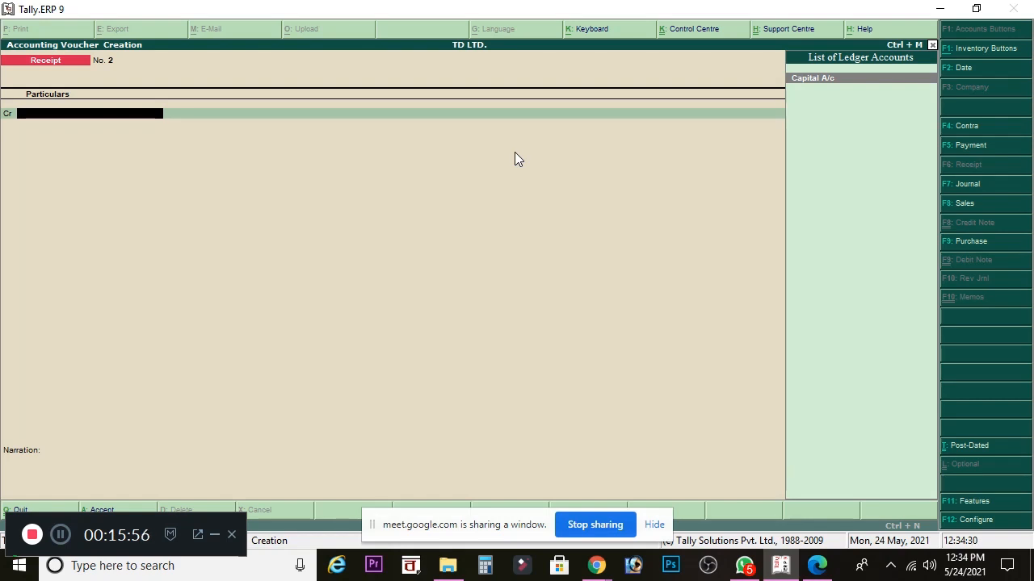
key(alt+c)
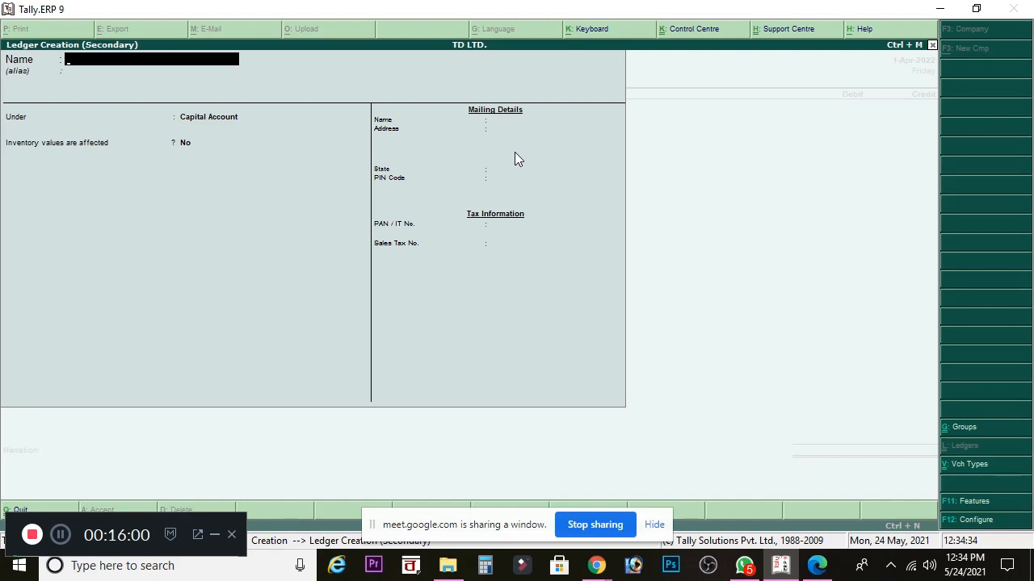
text(Vivek A/c)
key(Return)
key(Return)
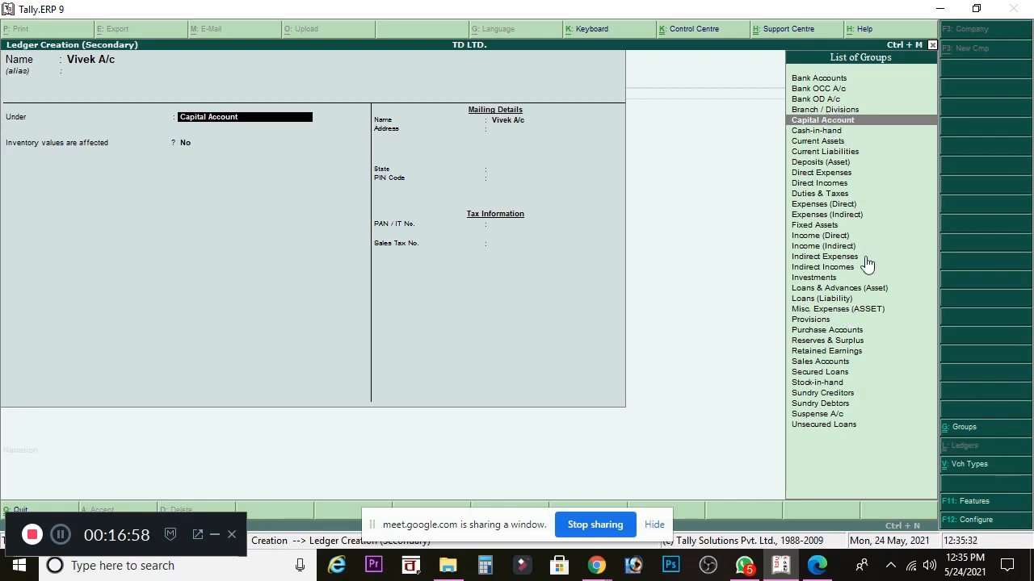
- Place the new ledger under Sundry Creditors, keep bill-by-bill balances at Yes and inventory values at No, and save it
click(841, 394)
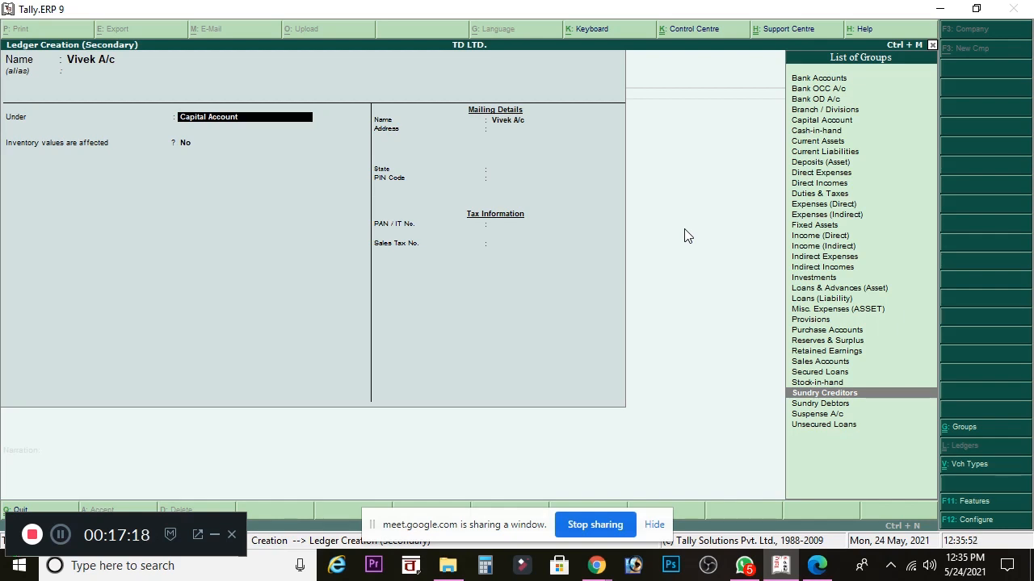
key(Return)
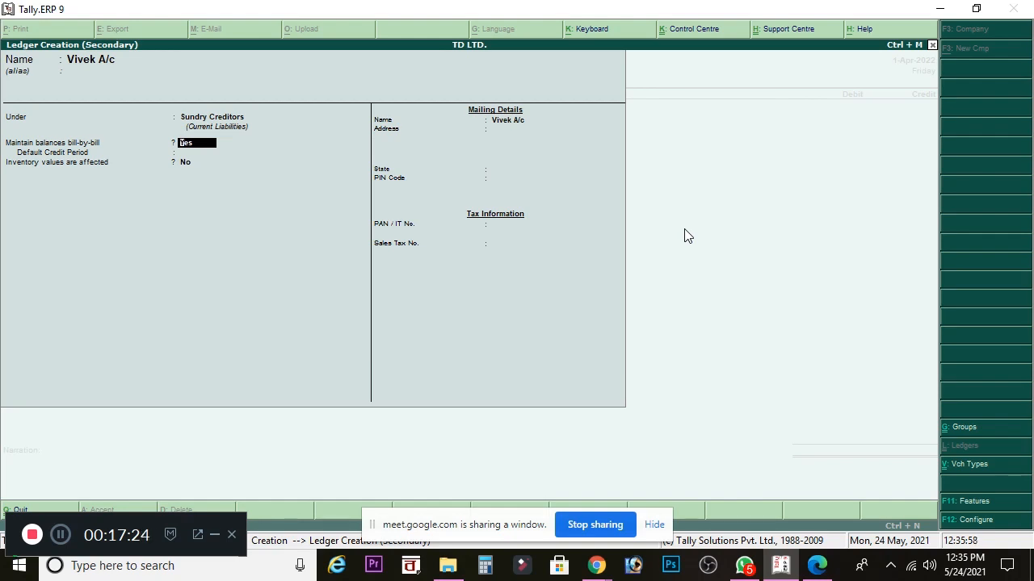
key(Return)
key(Return)
key(Return)
key(Return)
key(Return)
key(Return)
key(Return)
key(Return)
key(Return)
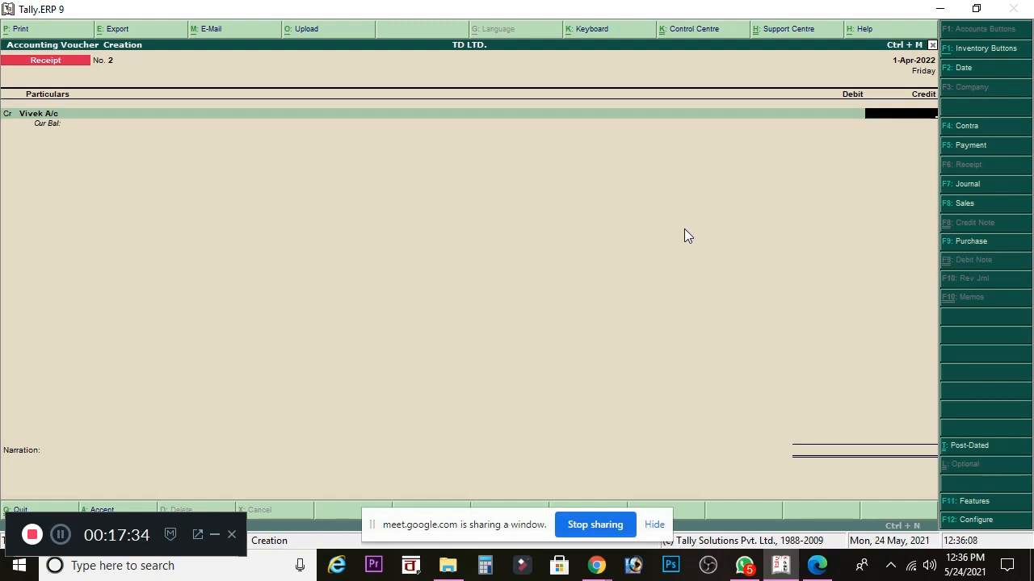
- Credit the party's ledger with 5,000 as an On Account reference and move on to the debit ledger
text(5000)
key(Return)
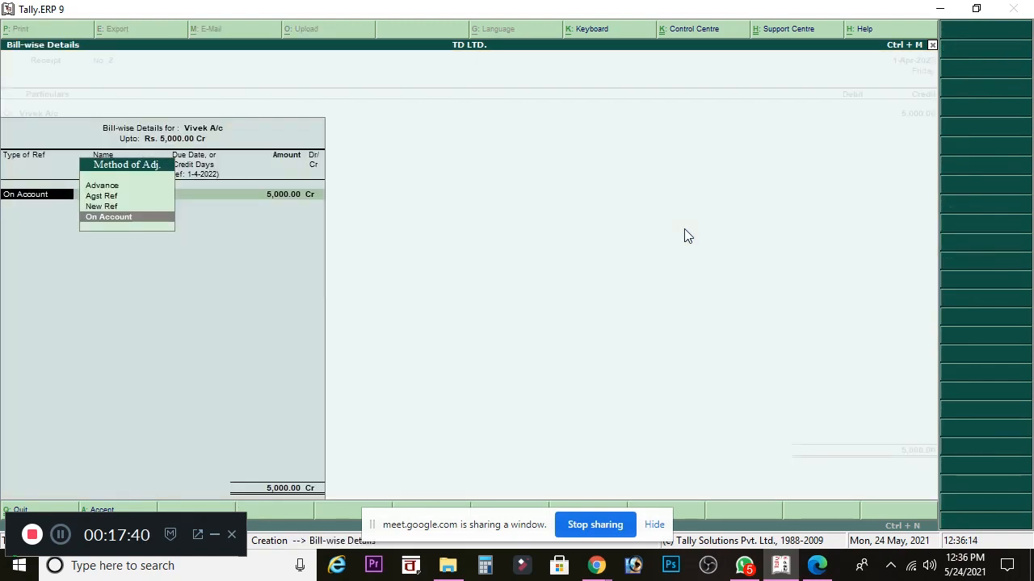
key(Return)
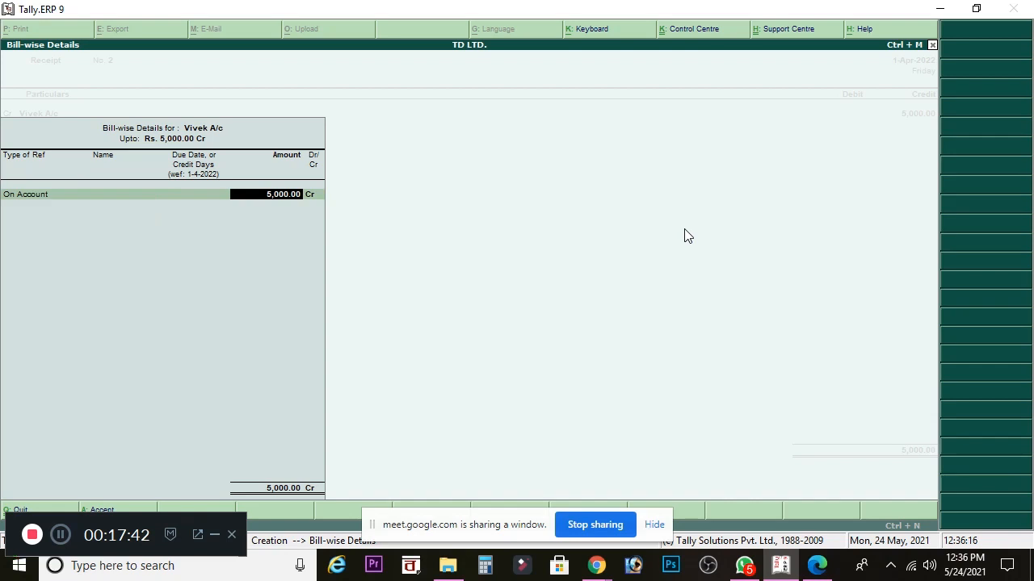
key(Return)
key(Return)
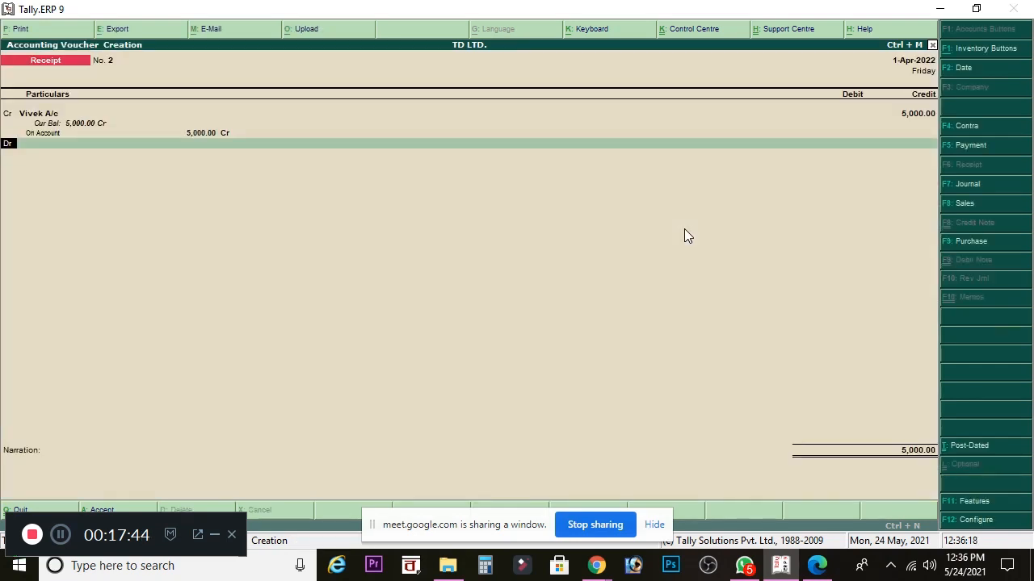
key(Return)
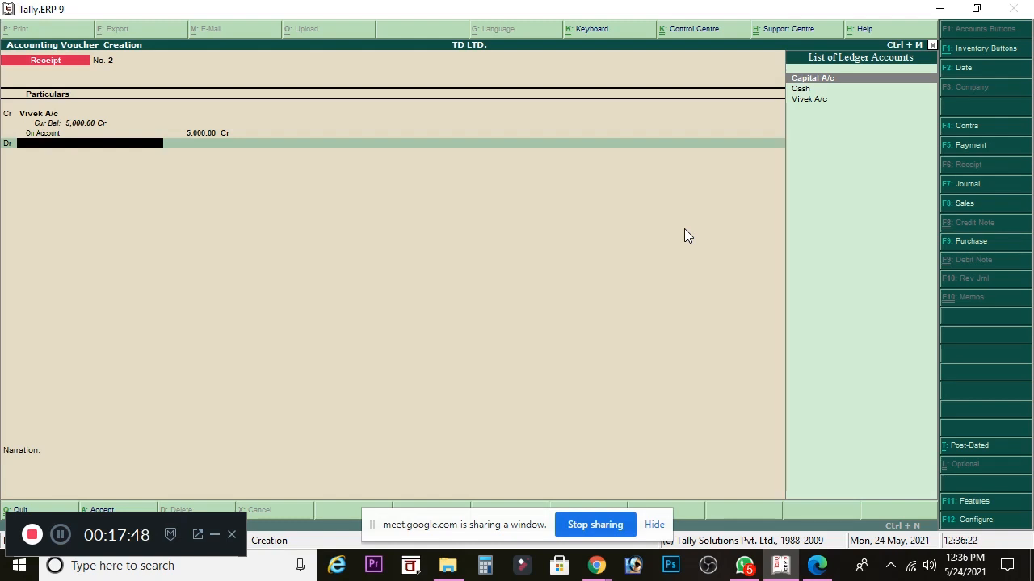
- Switch to the Google Meet call to check on the participants, and return to Tally
mouse_move(596, 565)
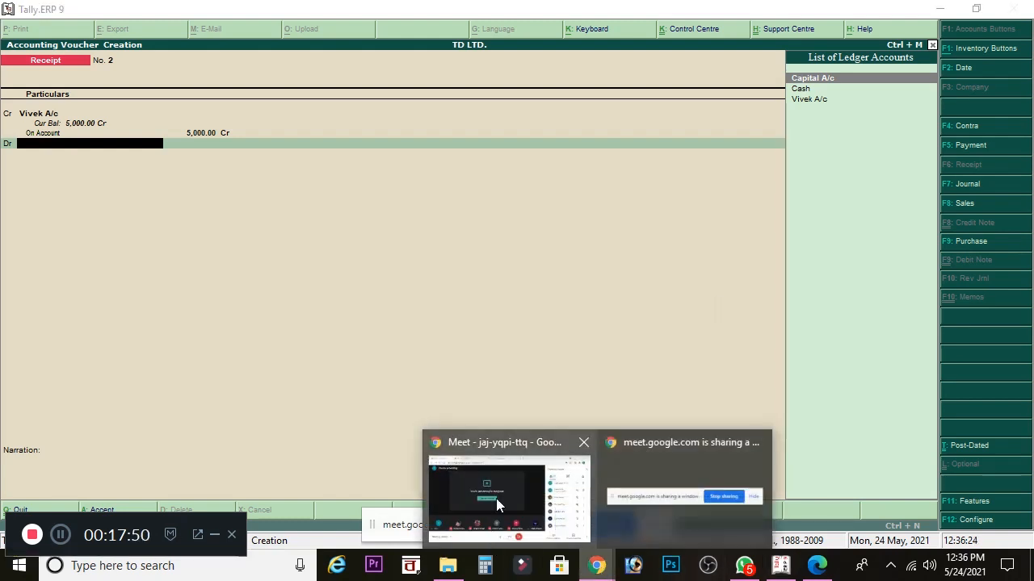
click(495, 501)
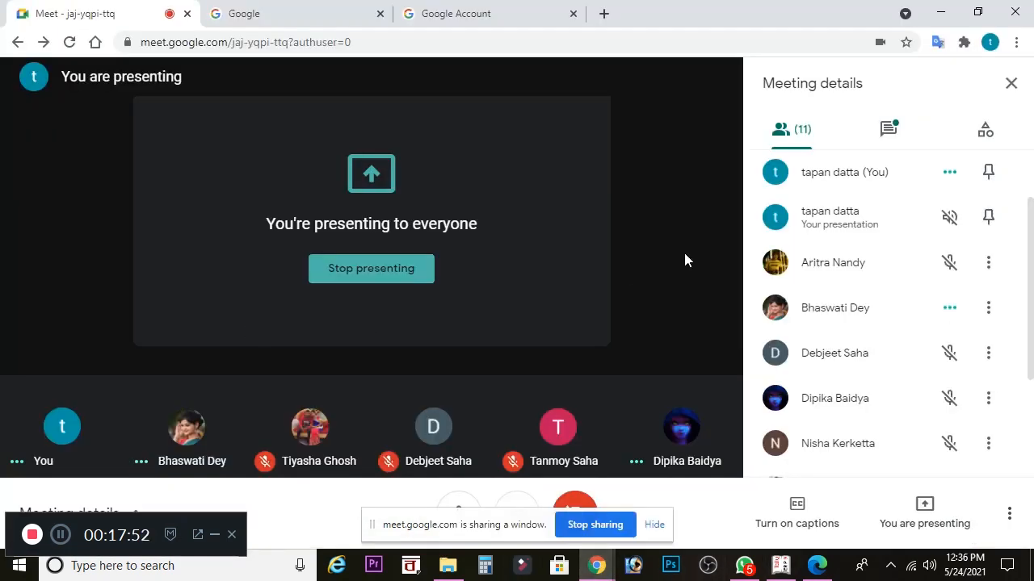
click(780, 565)
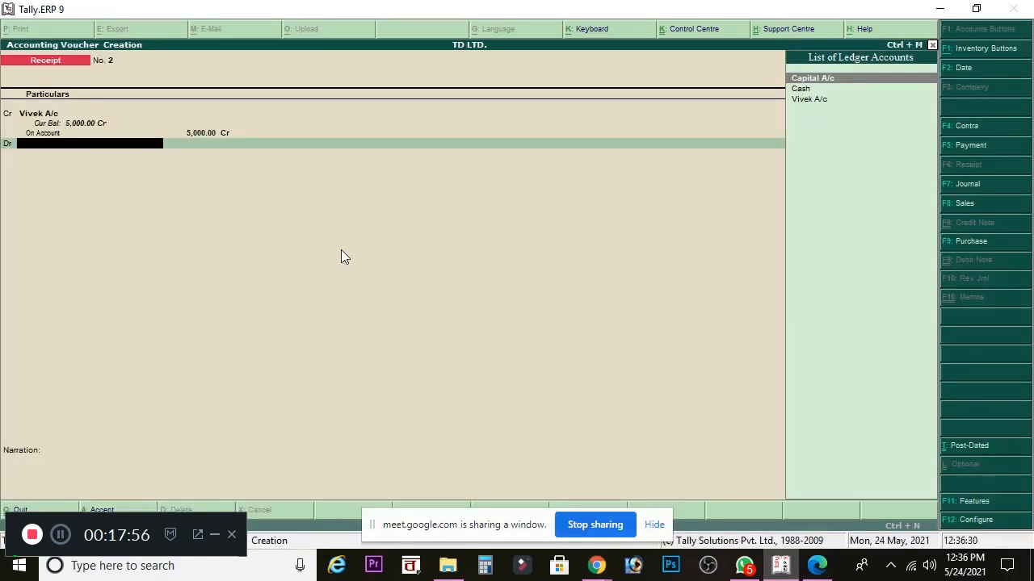
- Debit the Cash ledger with 5,000 and proceed to the voucher's narration
click(806, 89)
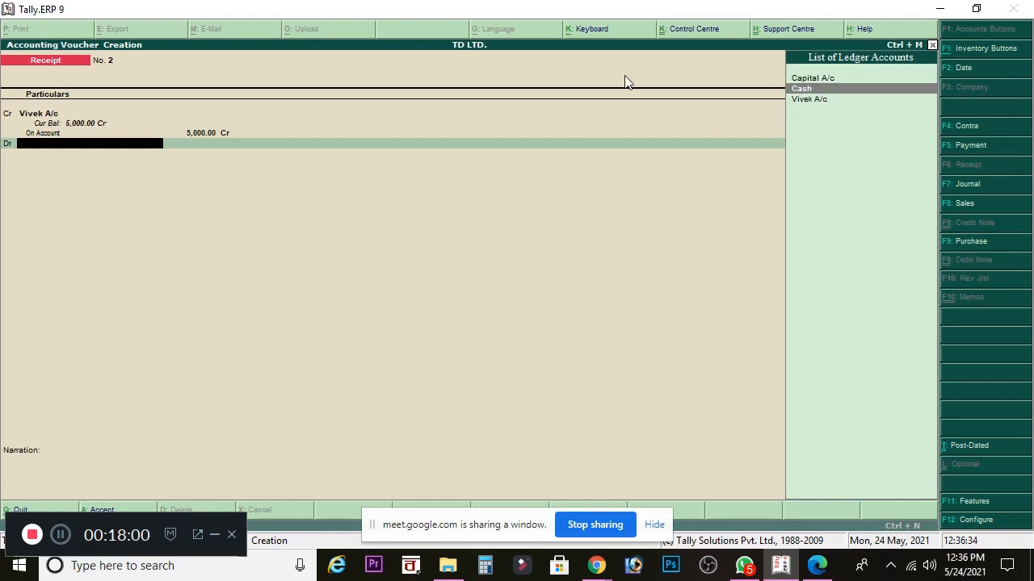
key(Return)
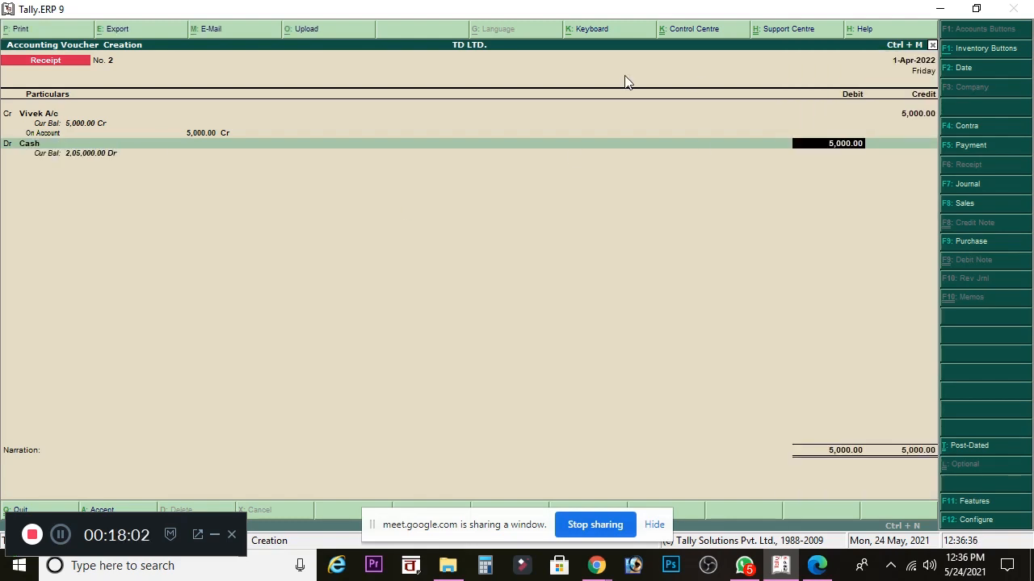
key(Return)
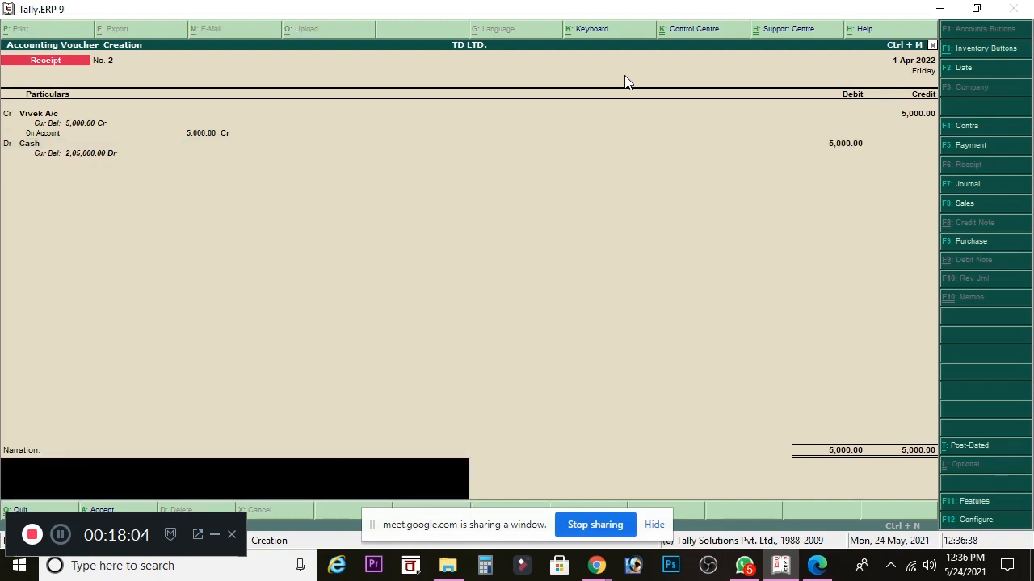
- Enter a narration stating that cash was received from the party, and save the receipt voucher
text(Cash received from)
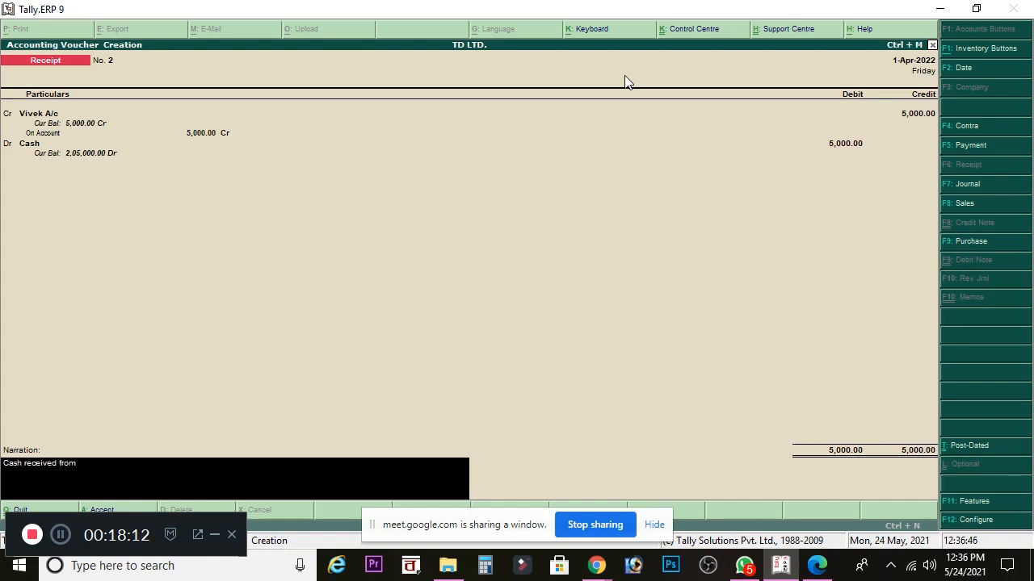
text( V)
key(Return)
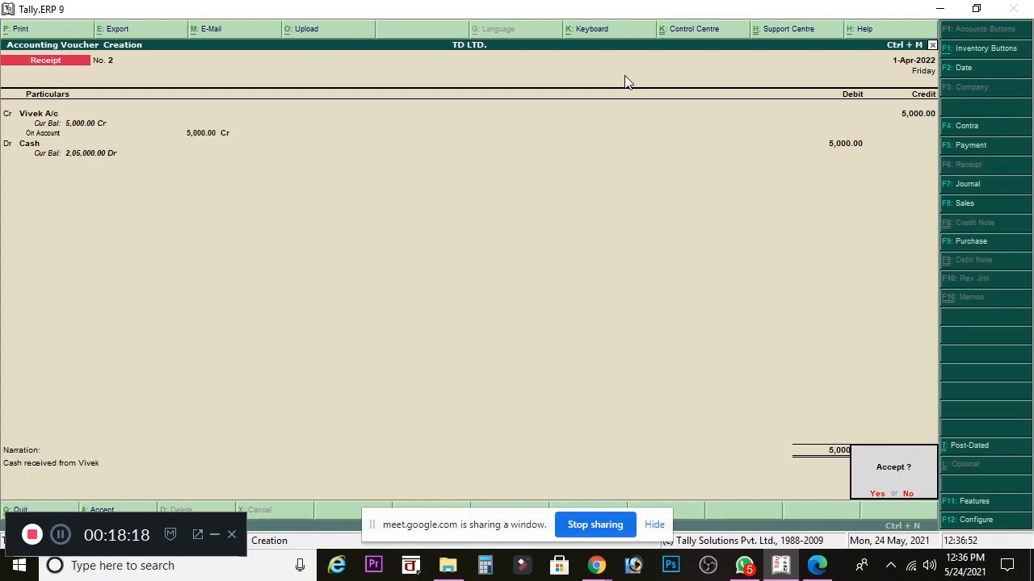
key(Return)
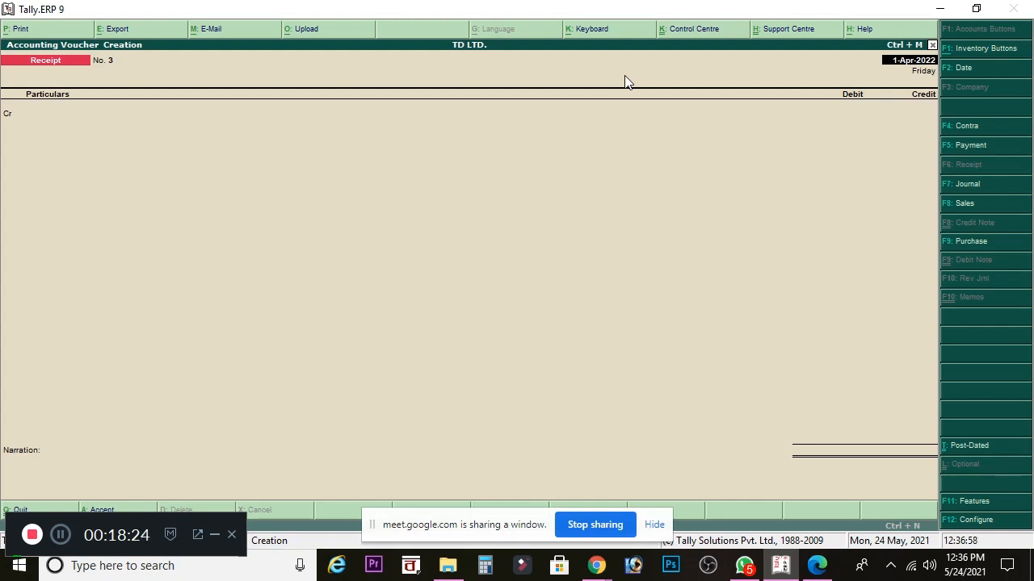
- Leave voucher entry and open the company's Balance Sheet
key(Escape)
key(Escape)
key(y)
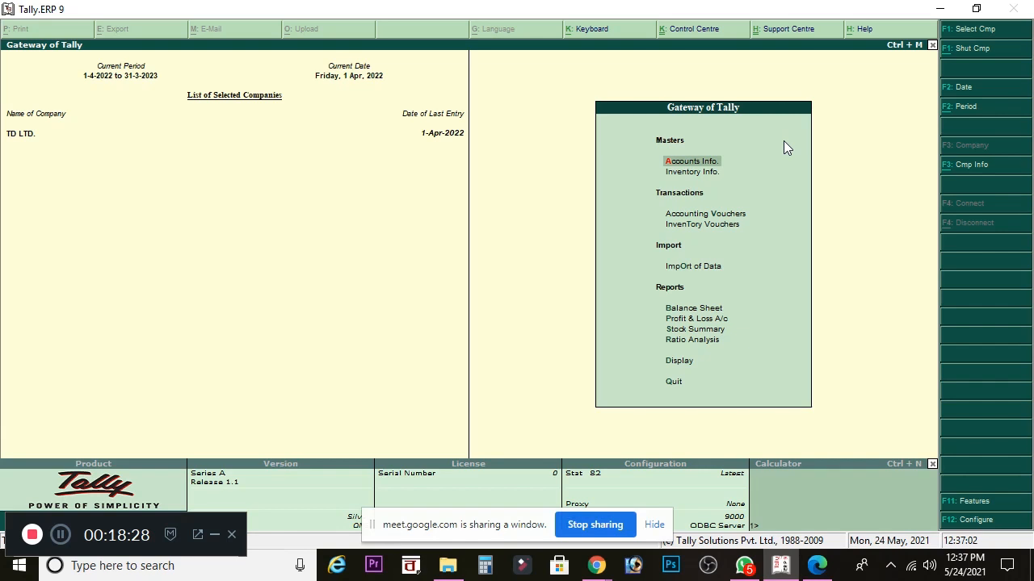
click(708, 312)
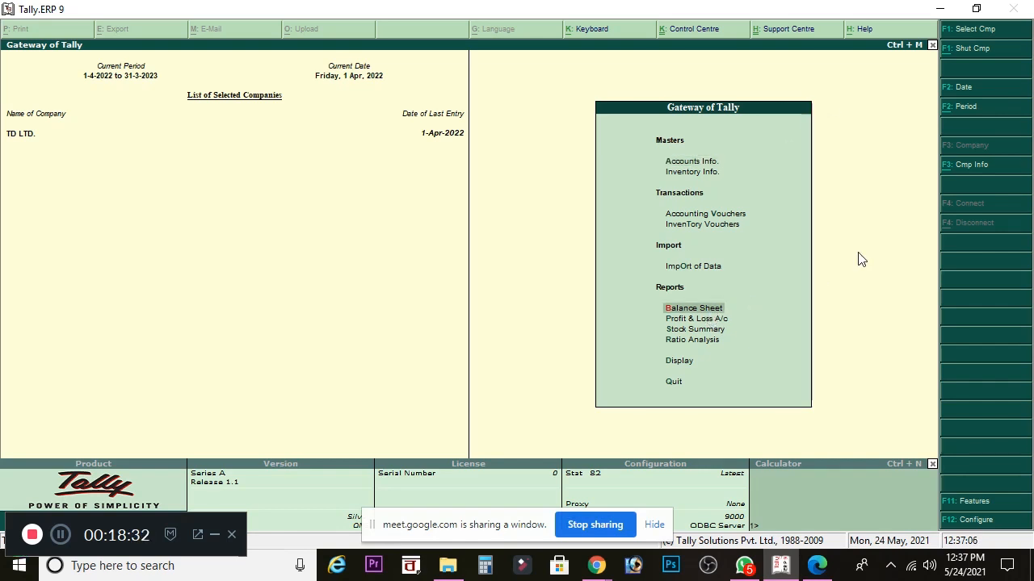
key(Return)
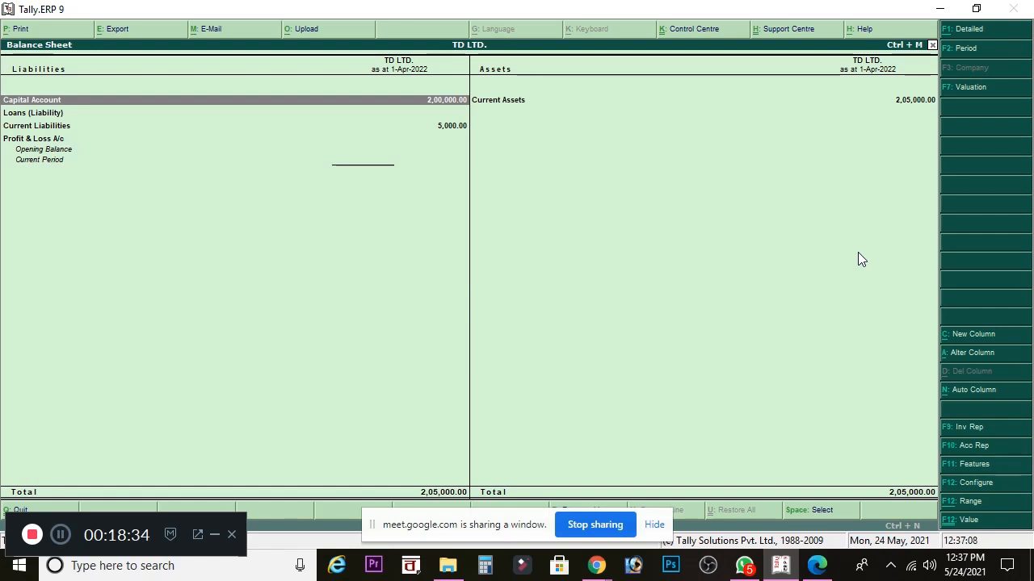
- Examine Current Assets through Cash-in-hand down to the Cash ledger's monthly summary, and return to the Balance Sheet
key(Right)
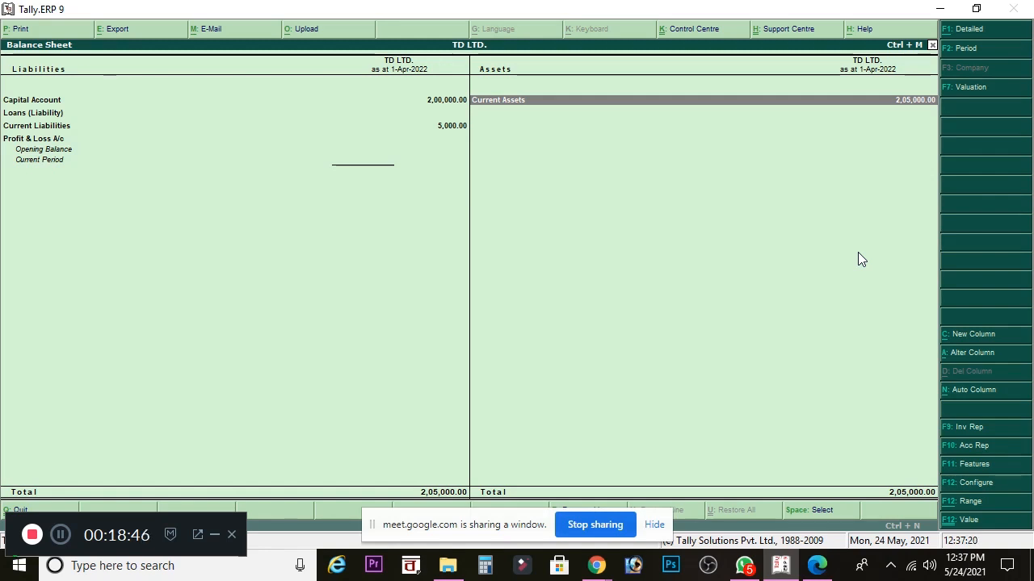
key(Return)
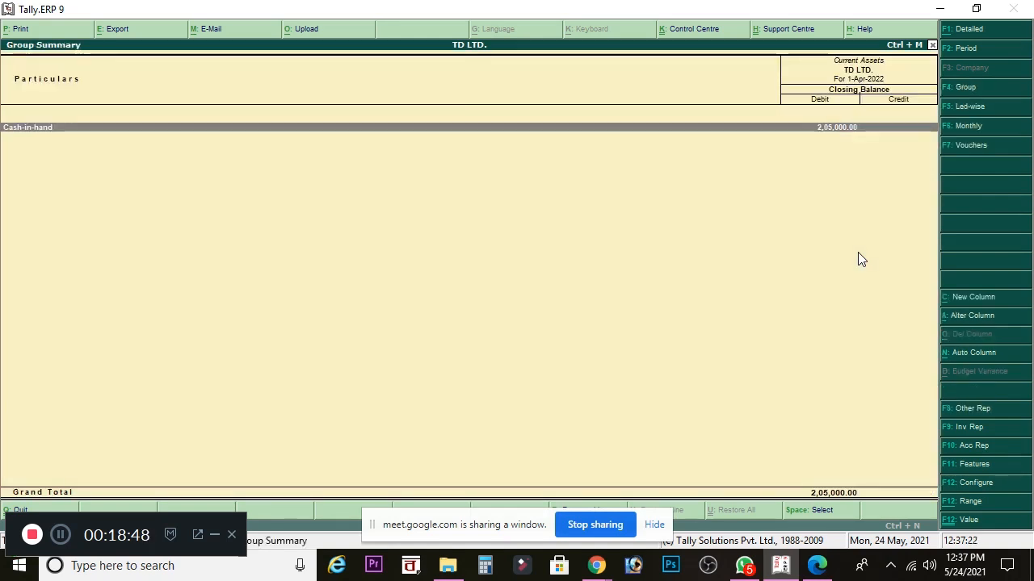
key(Return)
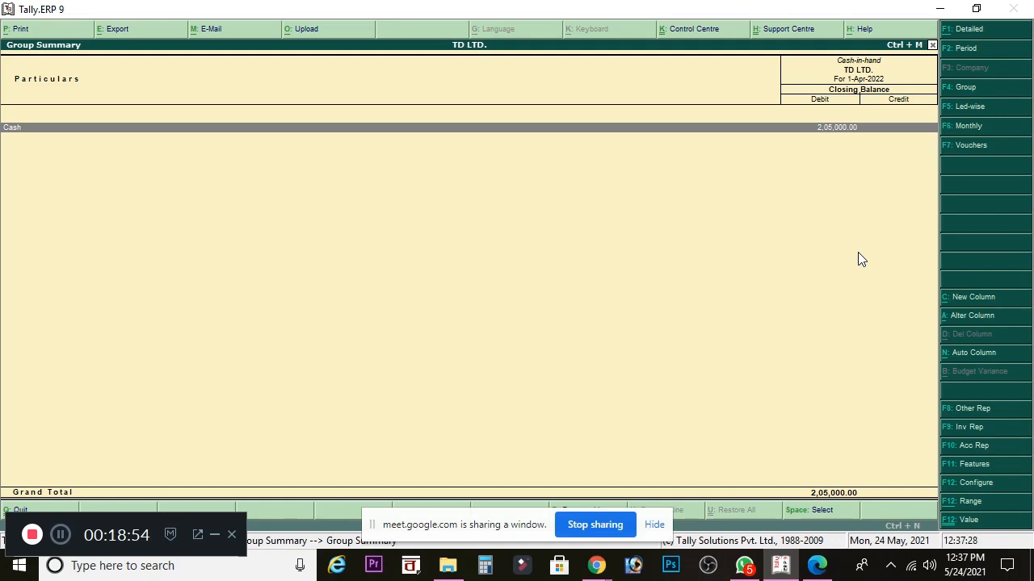
key(Return)
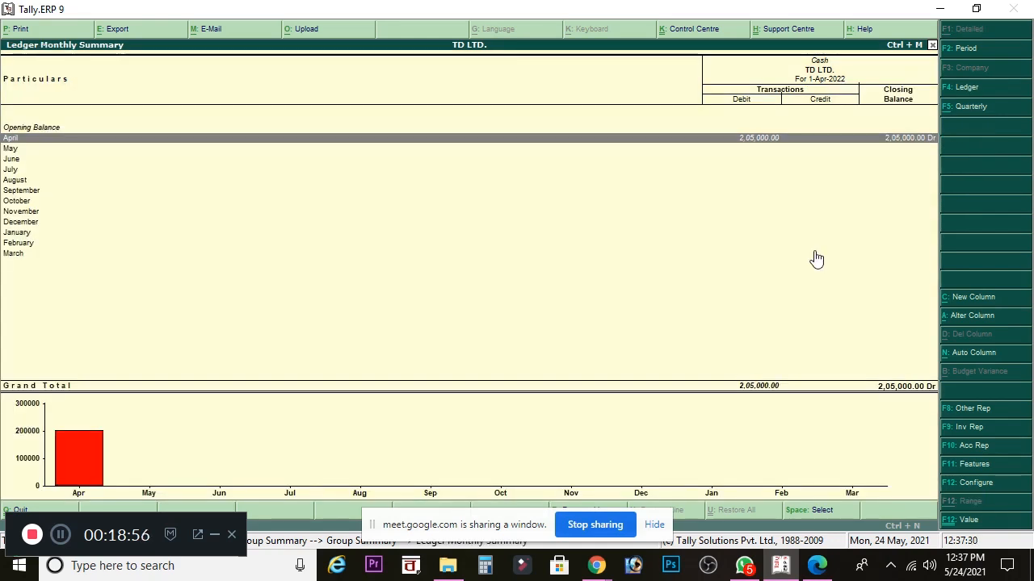
key(Escape)
key(Escape)
key(Escape)
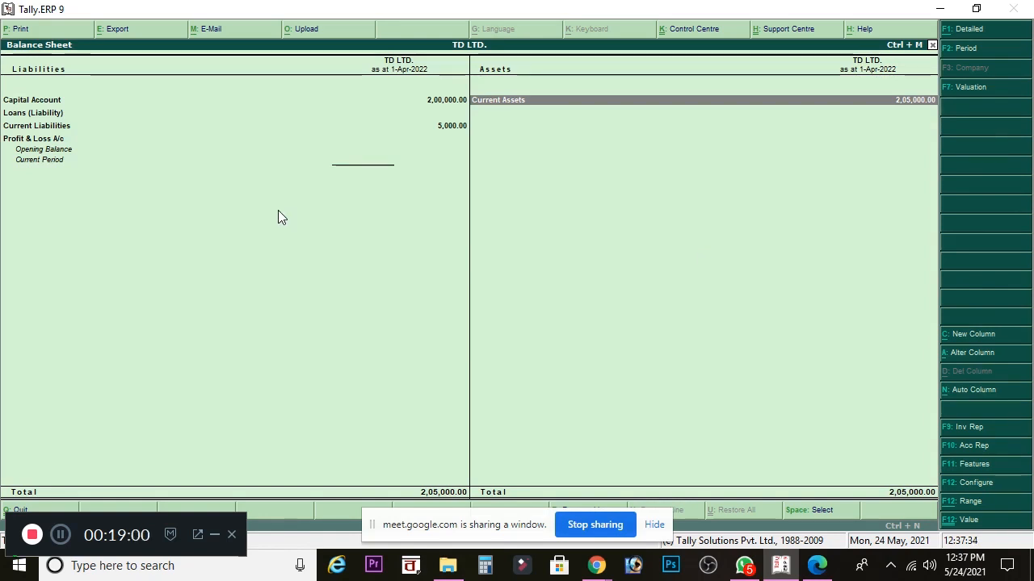
- Examine the group summary of Current Liabilities and return to the Gateway of Tally
click(56, 129)
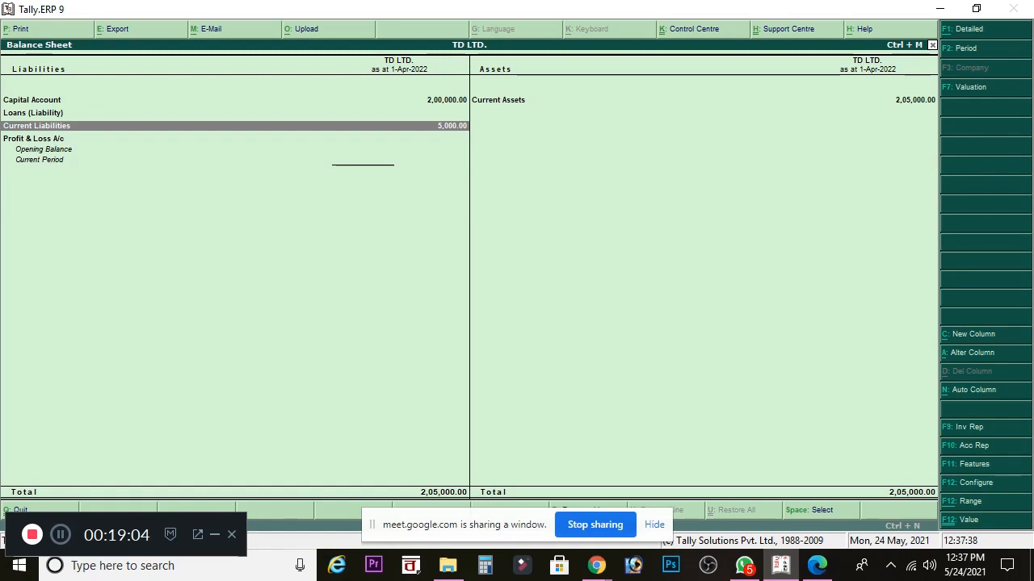
key(Return)
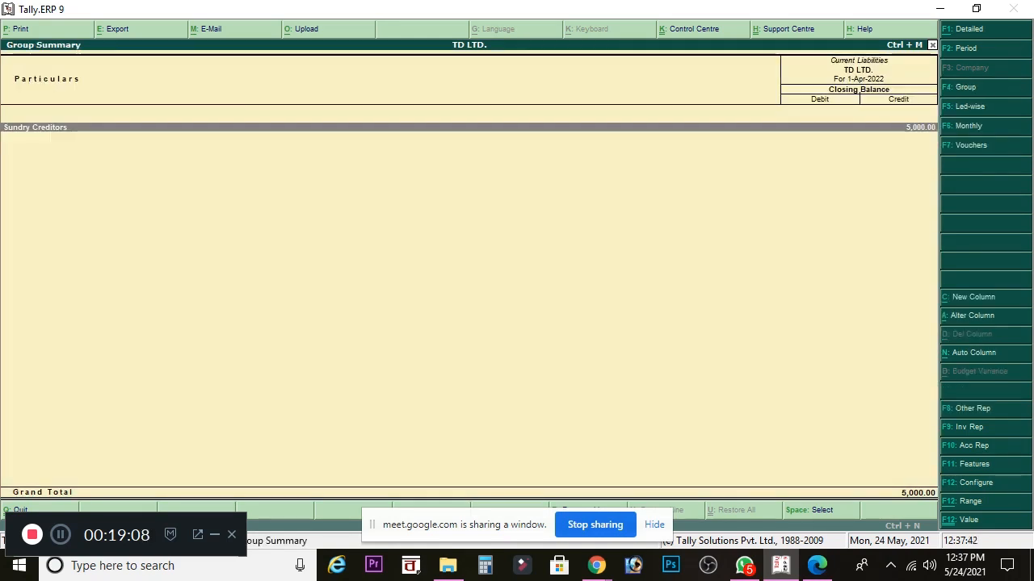
key(Escape)
key(Escape)
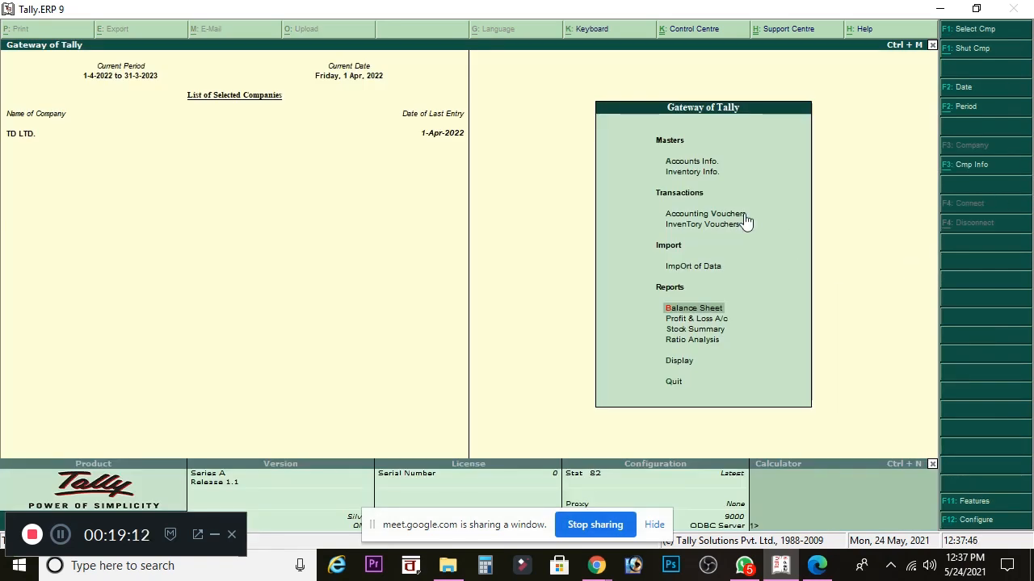
- Open Accounting Vouchers for another receipt entry
click(705, 216)
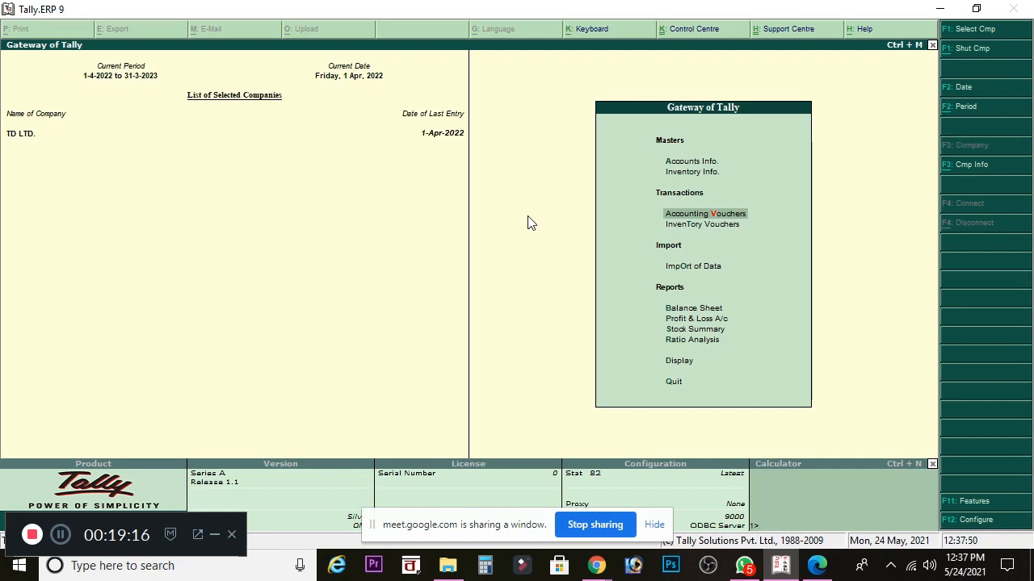
key(Return)
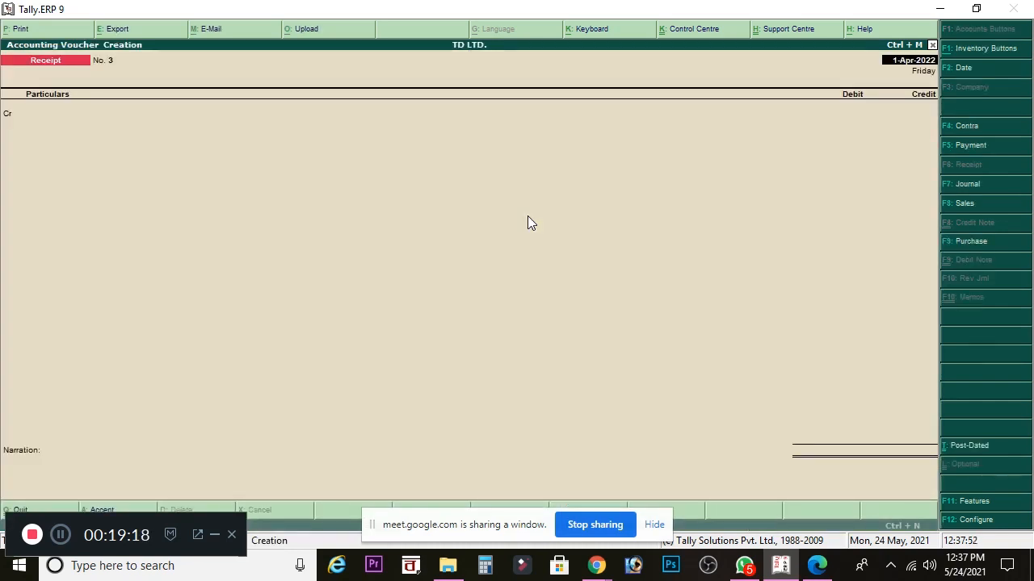
- Switch to the TAX - SEM IV PDF in Edge and erase the handwritten transaction and journal entry below the blue line
click(817, 568)
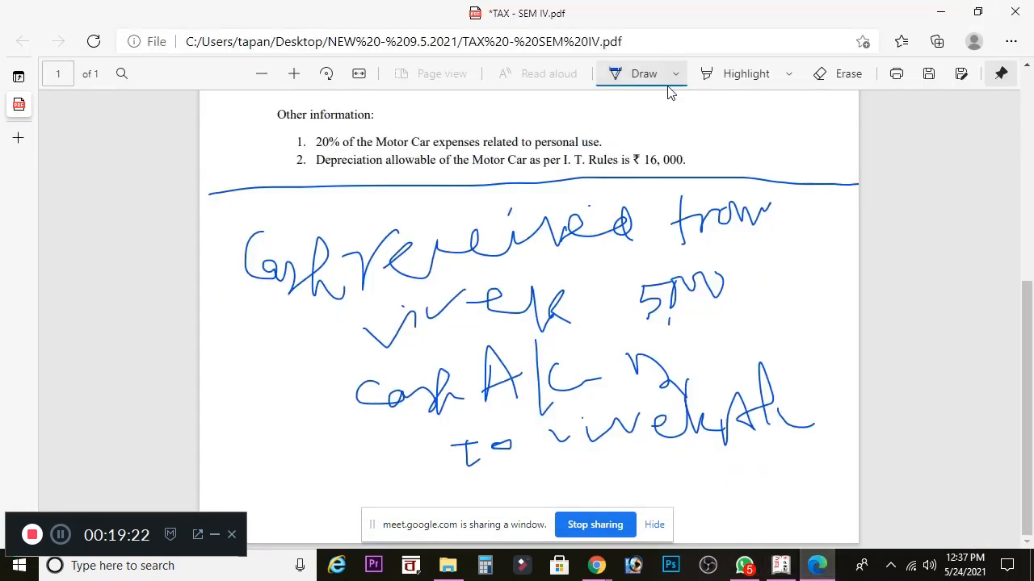
click(844, 75)
drag(231, 253, 779, 186)
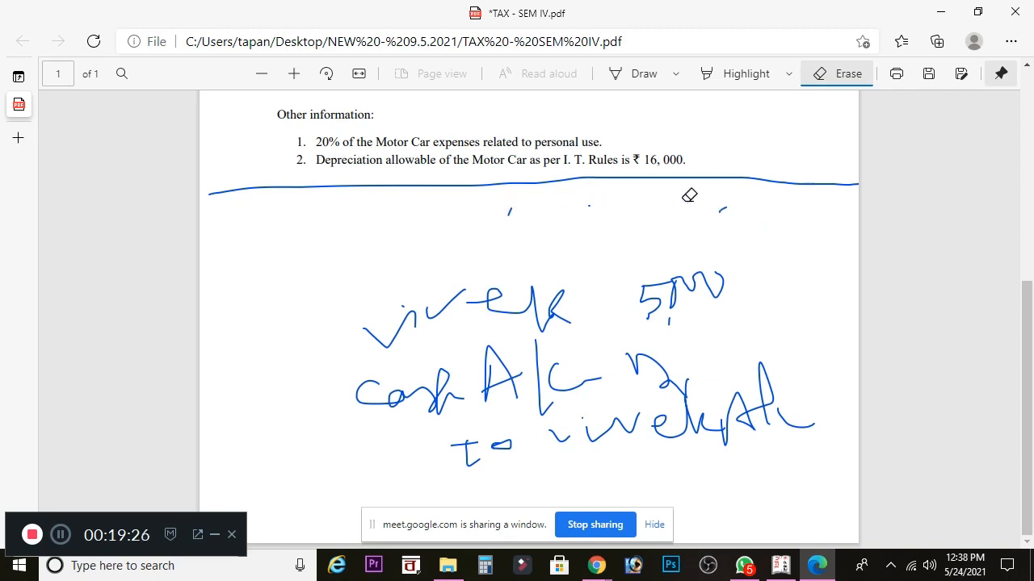
mouse_move(638, 275)
mouse_down()
mouse_move(565, 379)
mouse_move(772, 274)
mouse_move(393, 329)
mouse_move(653, 360)
mouse_move(556, 396)
mouse_move(521, 425)
mouse_move(516, 449)
mouse_move(561, 445)
mouse_move(515, 454)
mouse_move(538, 422)
mouse_move(800, 400)
mouse_move(681, 360)
mouse_move(738, 205)
mouse_move(581, 263)
mouse_move(578, 248)
mouse_up()
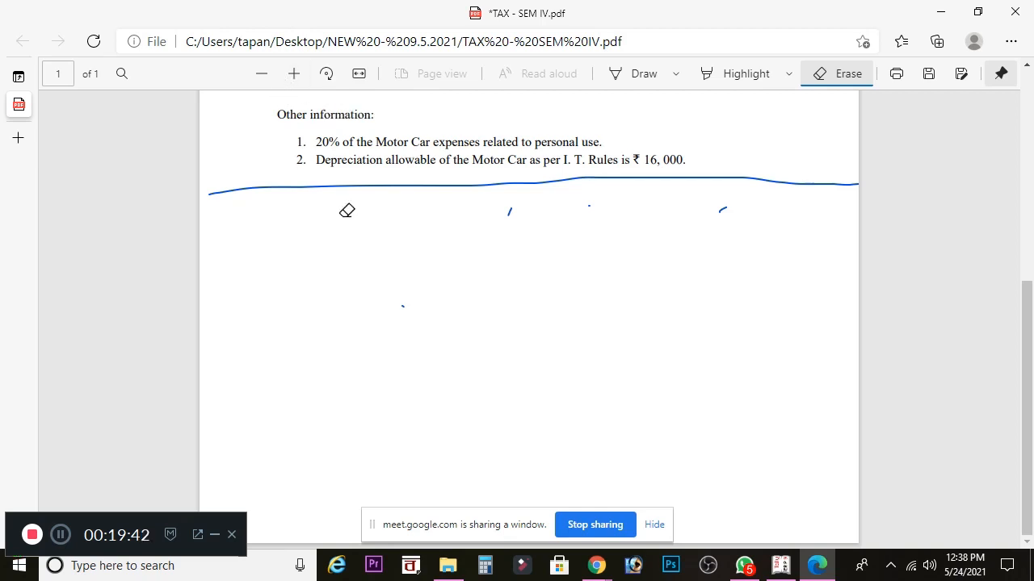
- Handwrite the example "Salary received by cheque 10,000" with the Draw tool in the blank area under the blue line
click(656, 74)
drag(284, 240, 247, 282)
mouse_move(310, 255)
mouse_down()
mouse_move(415, 240)
mouse_move(414, 270)
mouse_up()
mouse_move(426, 228)
mouse_down()
mouse_move(500, 252)
mouse_move(563, 233)
mouse_move(687, 241)
mouse_move(622, 226)
mouse_up()
drag(725, 212, 772, 239)
mouse_move(312, 320)
mouse_down()
mouse_move(408, 325)
mouse_move(475, 349)
mouse_up()
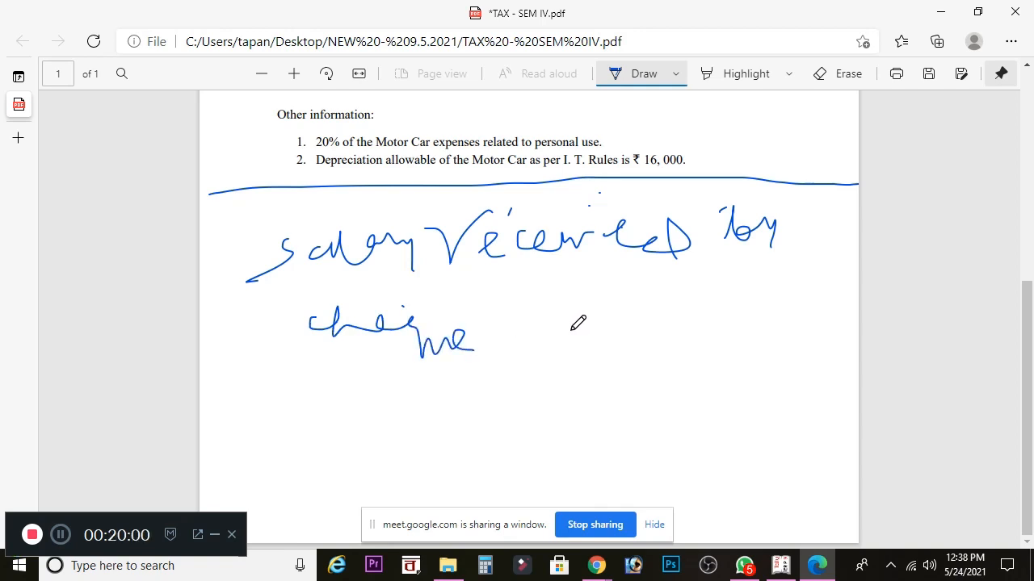
mouse_move(572, 318)
mouse_down()
mouse_move(571, 338)
mouse_move(598, 321)
mouse_move(612, 339)
mouse_move(640, 300)
mouse_move(697, 295)
mouse_up()
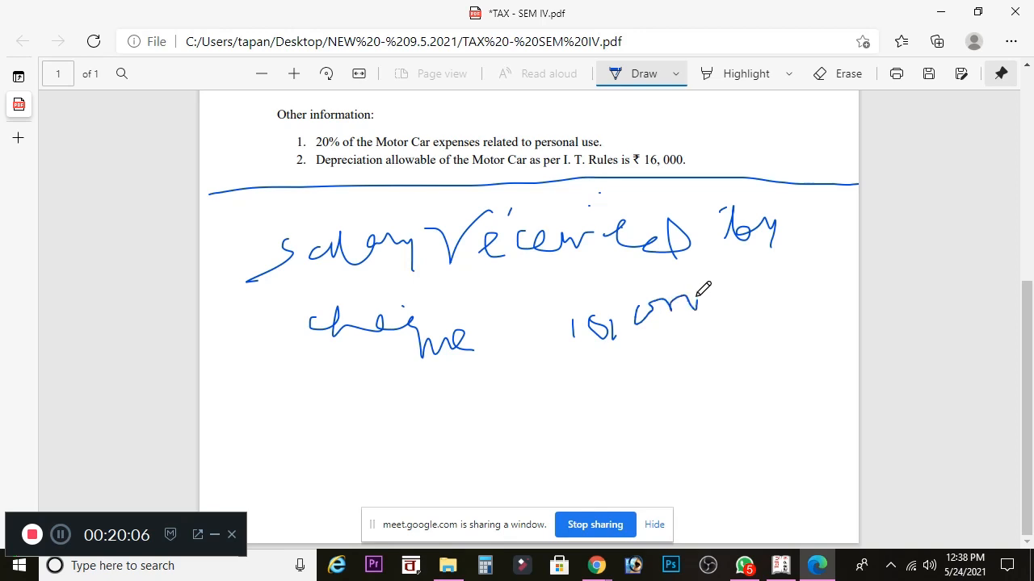
- Switch to the Google Meet window in Chrome to check the participant list, and return to the PDF in Edge
mouse_move(603, 570)
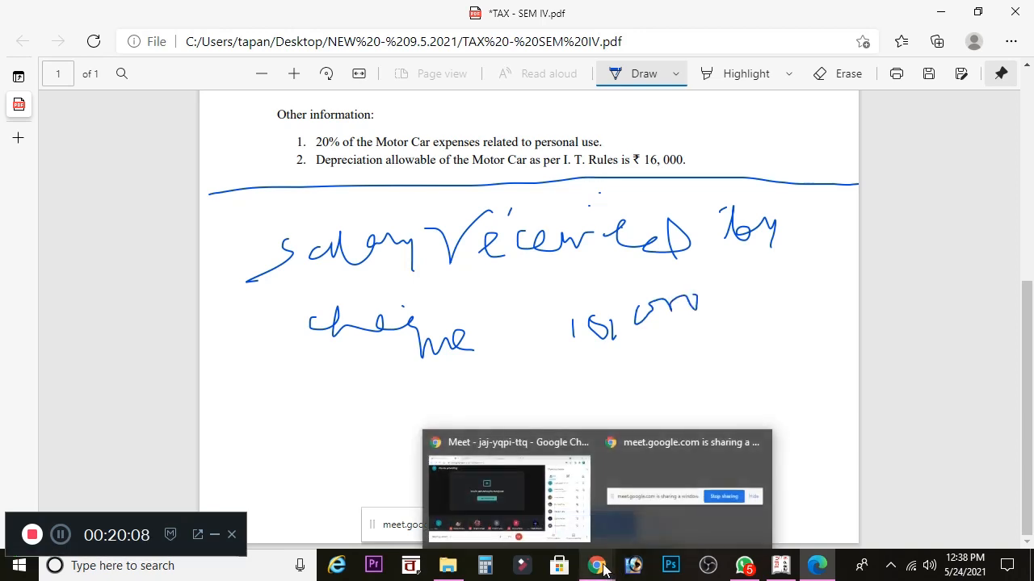
click(509, 489)
scroll(868, 362, down, 2)
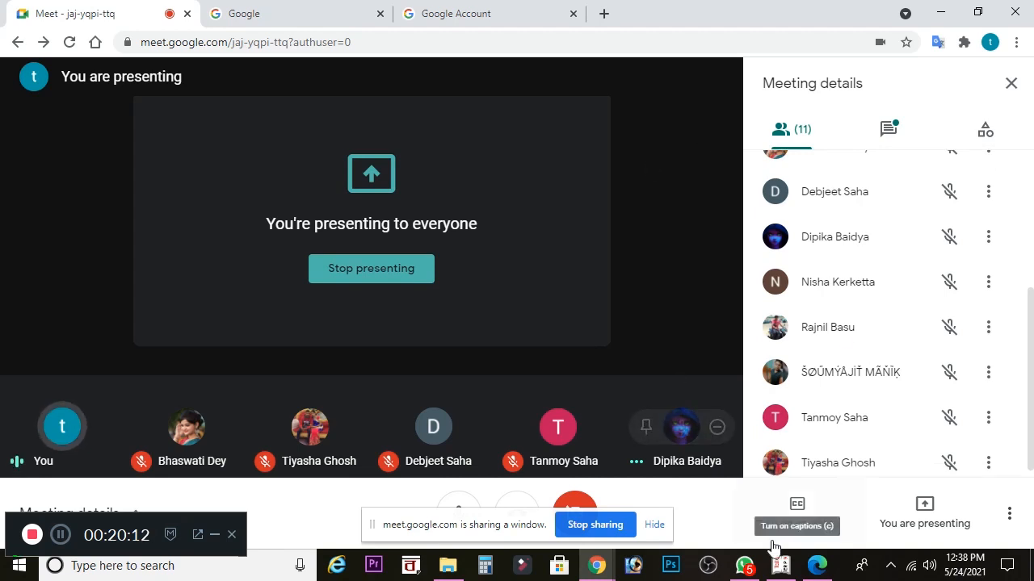
click(780, 567)
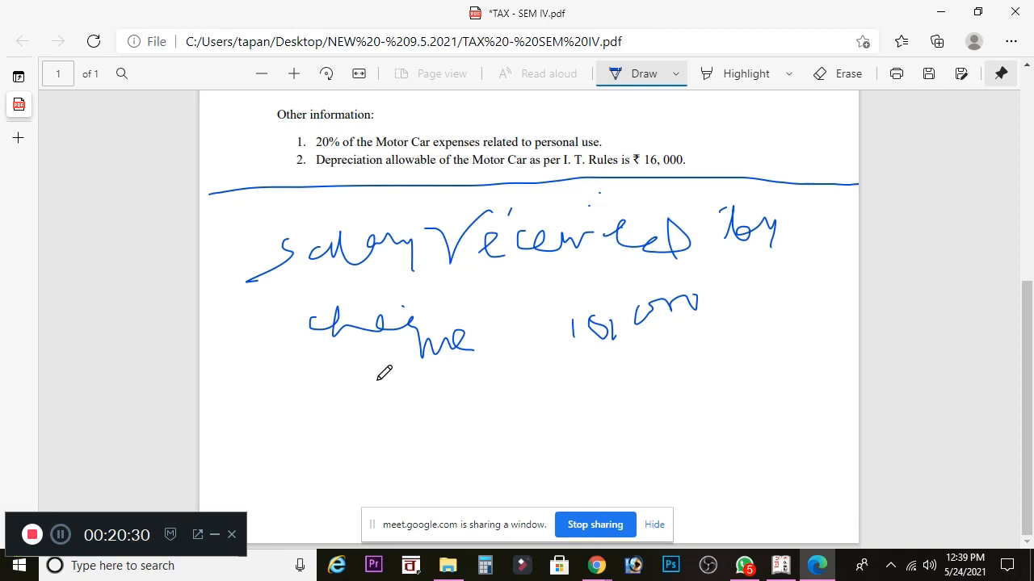
- Handwrite "cash" and "salary" beneath the example, separate them with a line, and mark them with the letters R and N
mouse_move(430, 378)
mouse_down()
mouse_move(436, 416)
mouse_move(584, 394)
mouse_move(625, 424)
mouse_move(658, 371)
mouse_move(699, 395)
mouse_move(742, 377)
mouse_move(728, 442)
mouse_up()
drag(713, 331, 715, 331)
drag(737, 296, 748, 337)
mouse_move(741, 279)
mouse_down()
mouse_move(749, 305)
mouse_move(806, 327)
mouse_up()
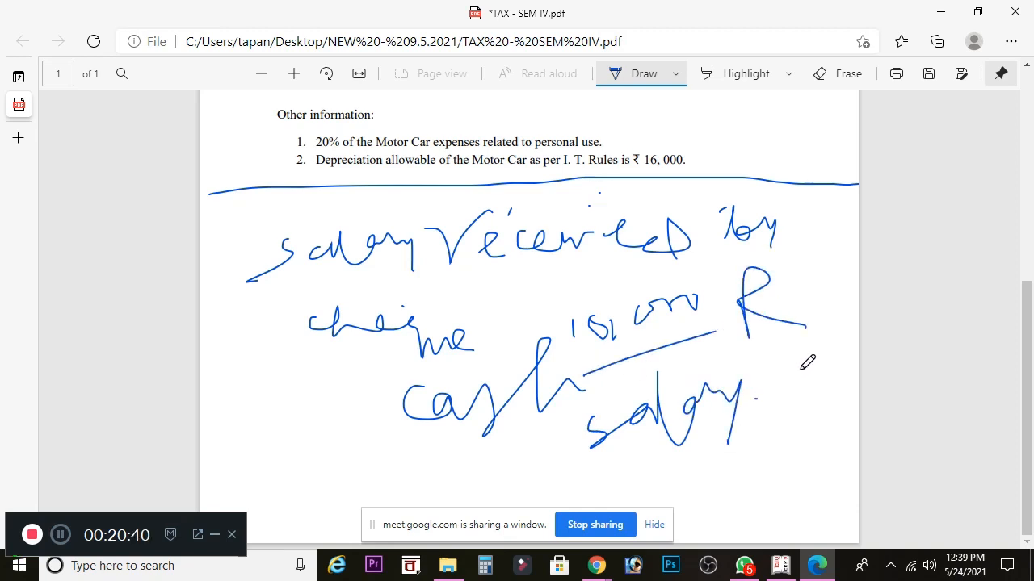
drag(754, 398, 763, 396)
mouse_move(752, 404)
mouse_down()
mouse_move(808, 380)
mouse_move(821, 338)
mouse_up()
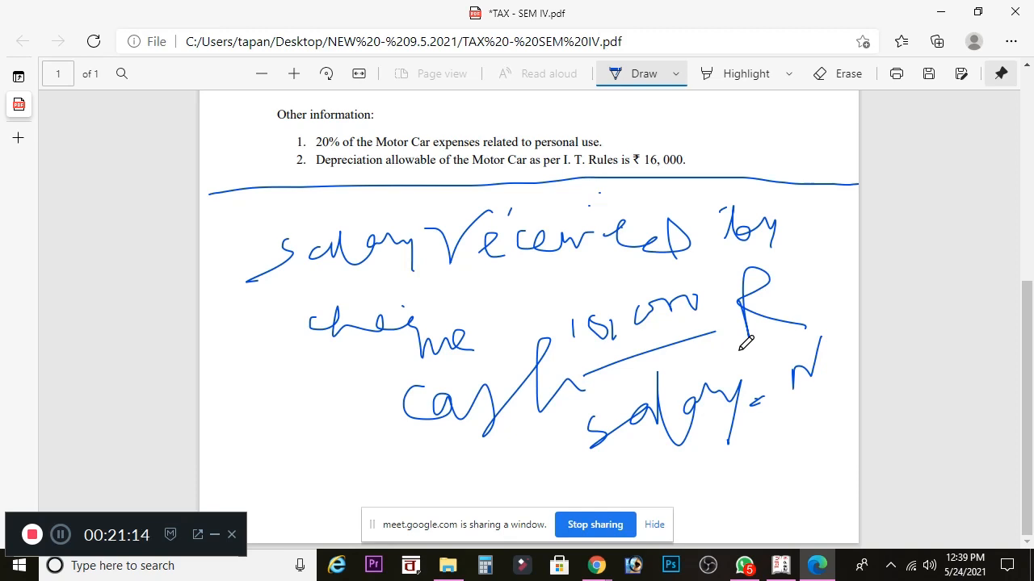
- Check the Google Meet participants and switch to Tally, moving to the credit ledger line of the receipt voucher
mouse_move(592, 553)
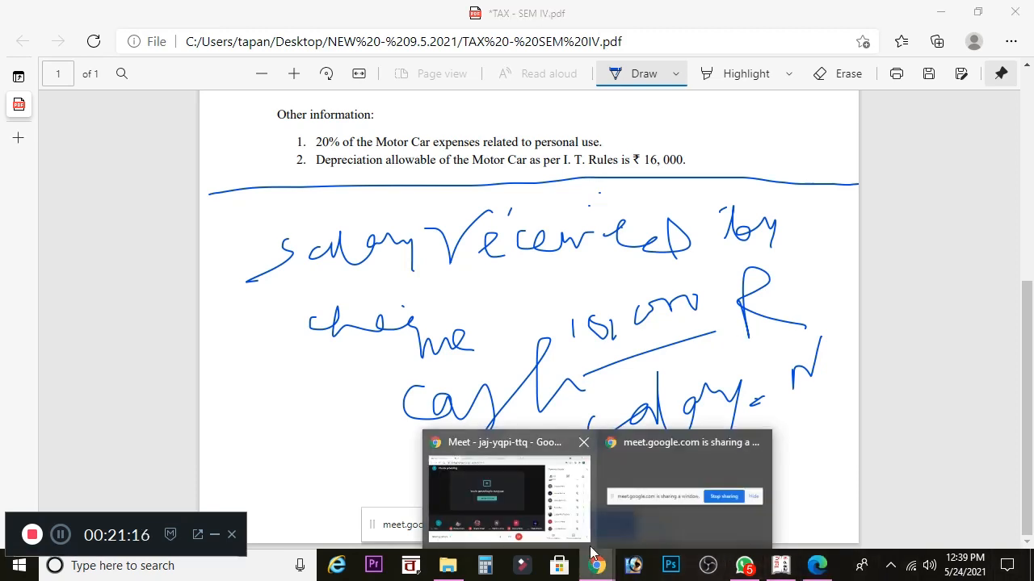
click(586, 525)
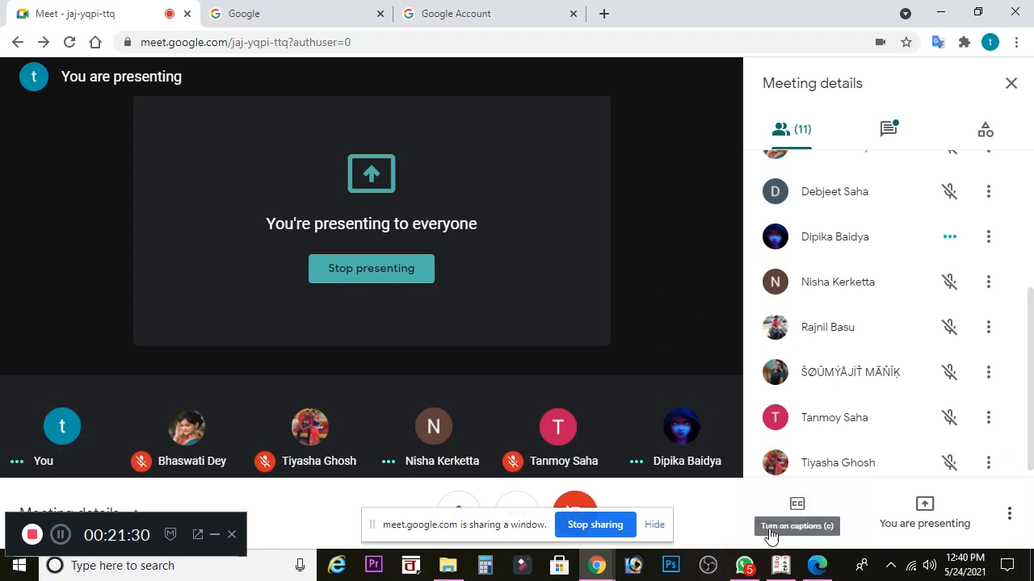
click(787, 569)
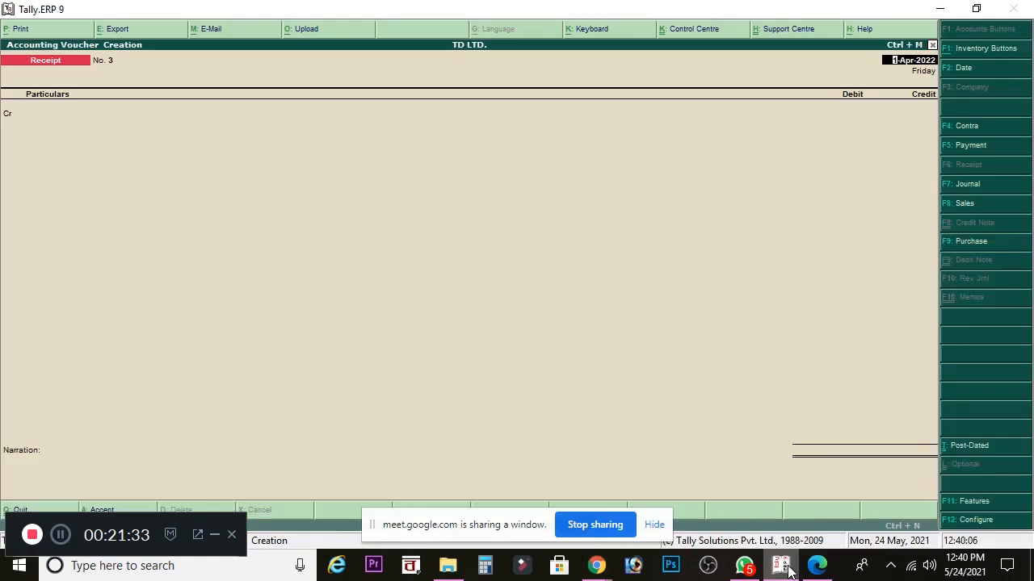
click(34, 117)
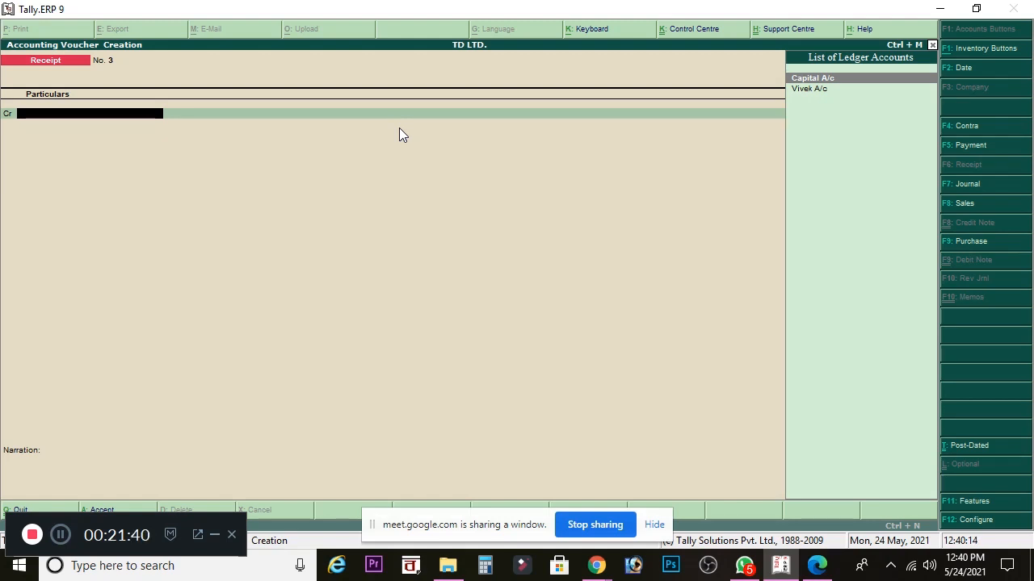
click(596, 560)
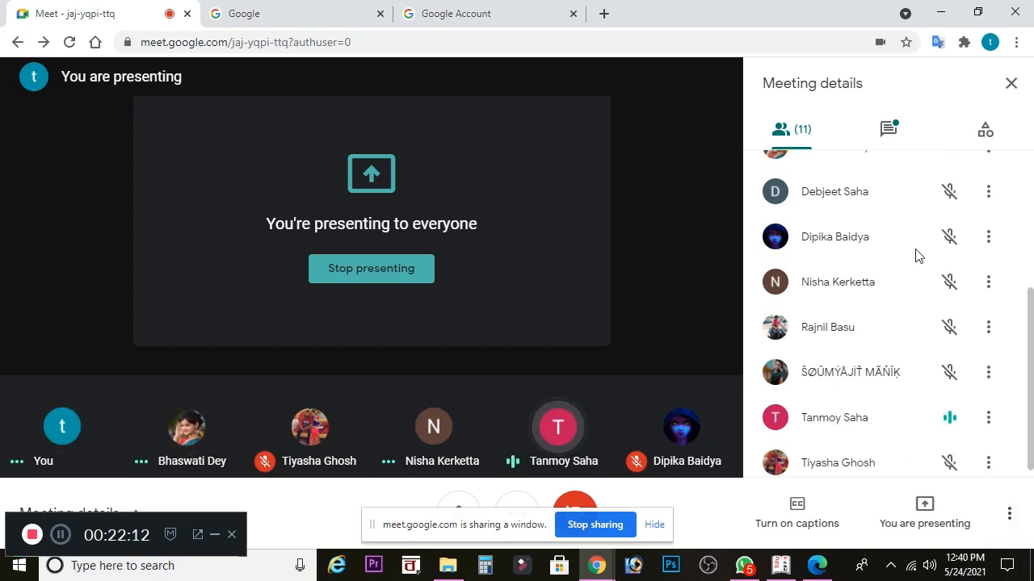
click(795, 571)
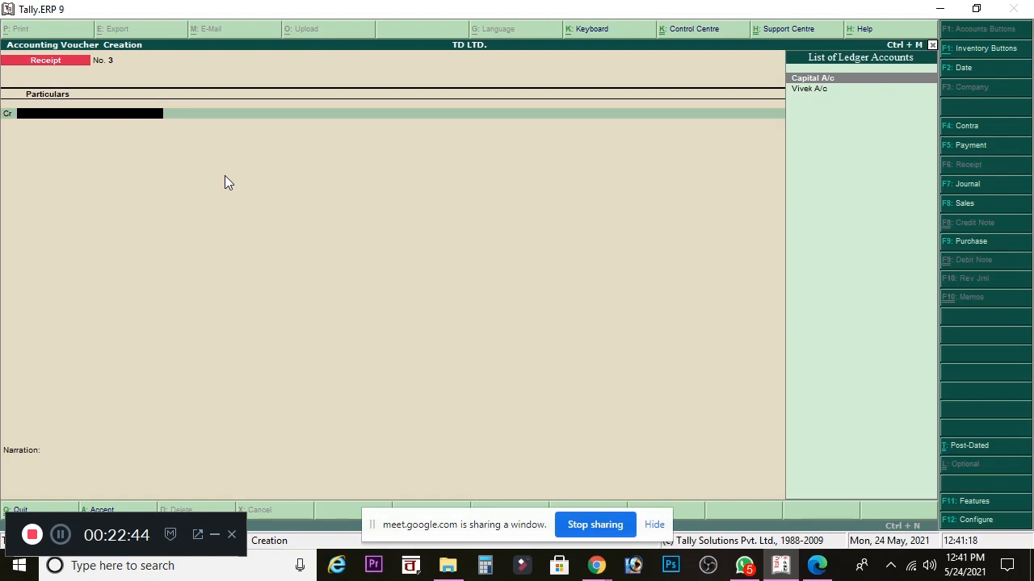
- Start a new ledger named Salary A/c from the voucher's credit line, leaving its alias blank
key(alt+c)
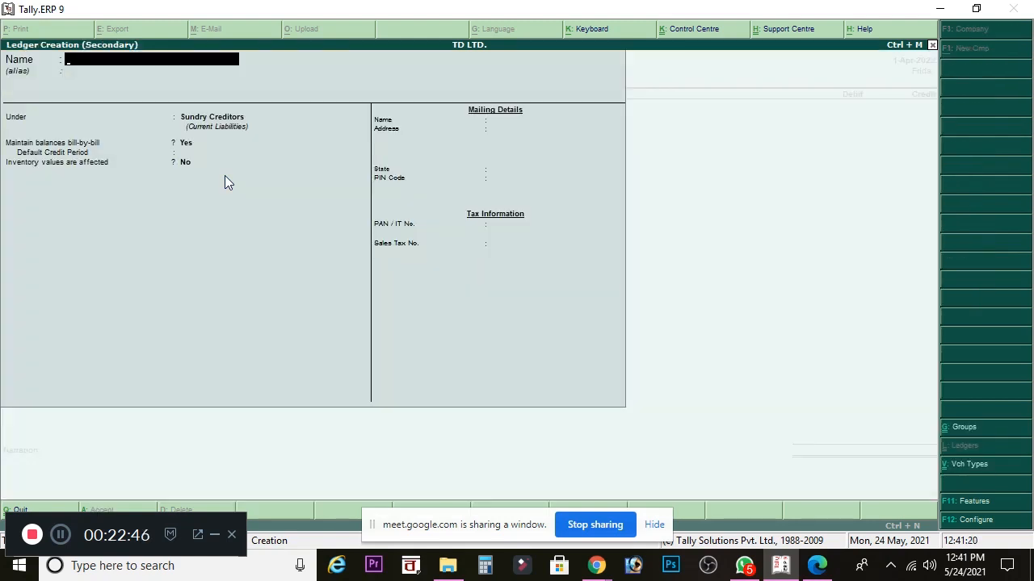
text(Sala)
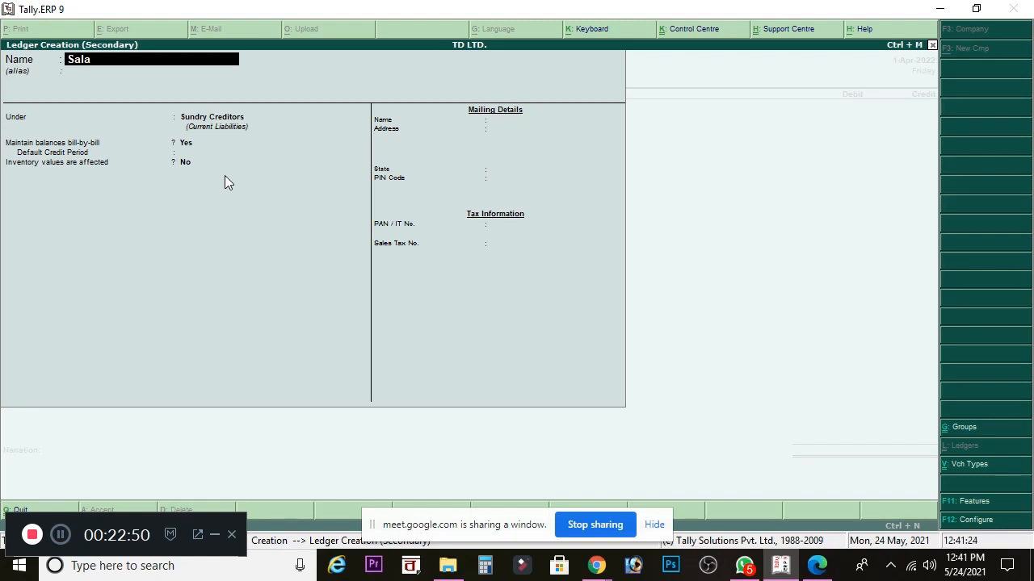
text(ry A/c)
key(Return)
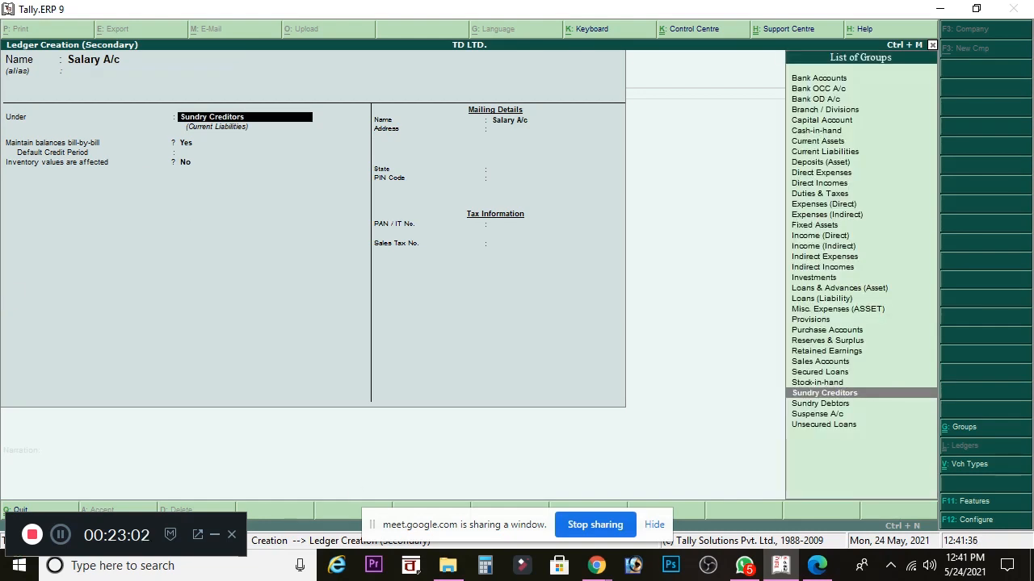
- Check the participants' microphone activity in the Google Meet window, and return to the ledger creation screen in Tally
click(600, 567)
click(565, 521)
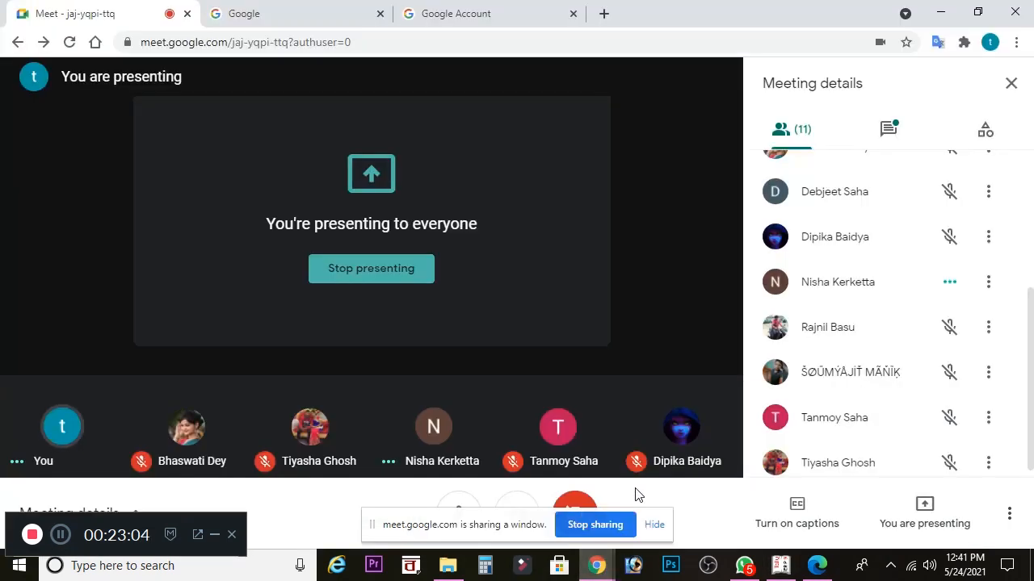
scroll(886, 323, down, 1)
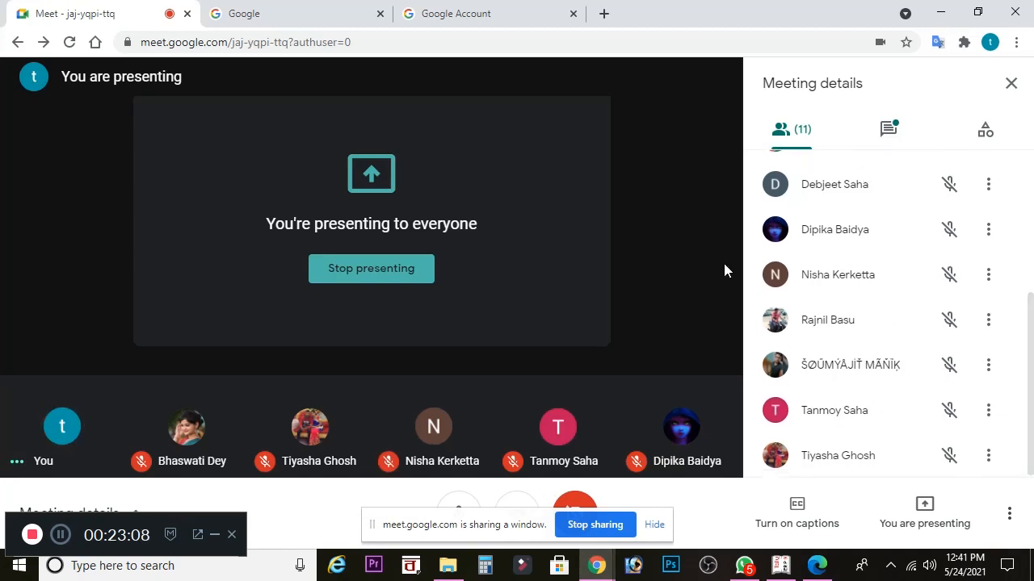
click(782, 566)
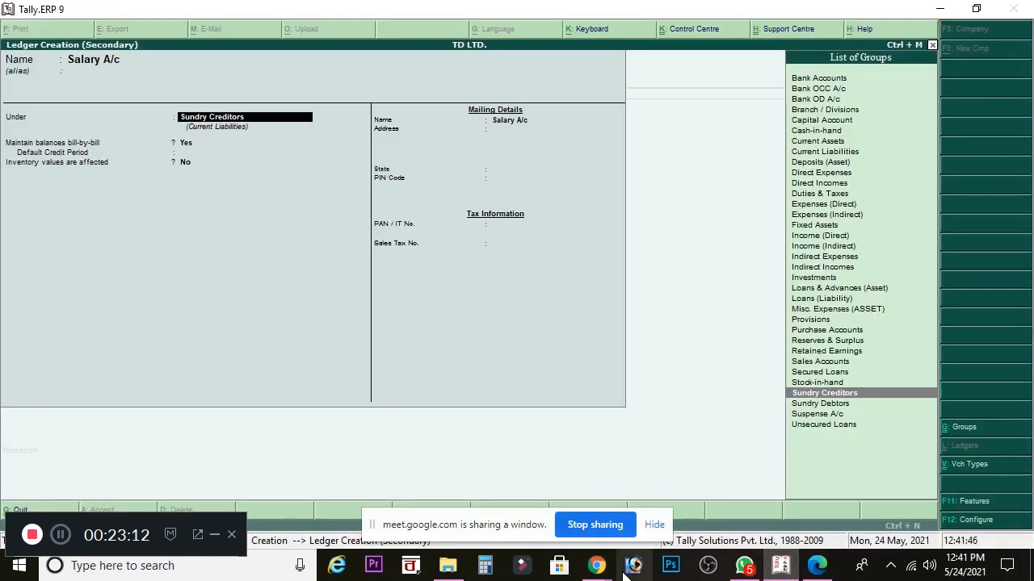
mouse_move(627, 557)
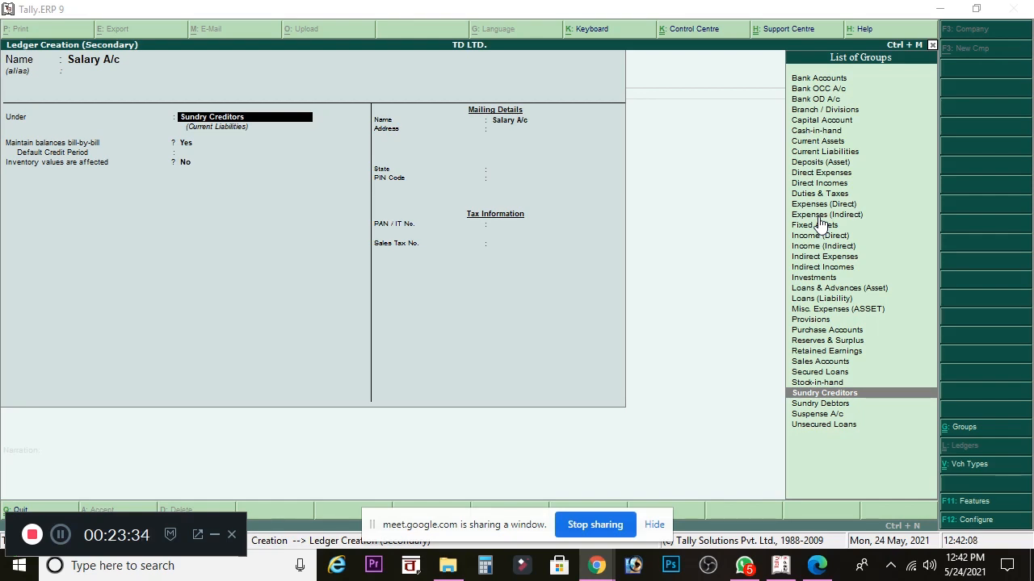
click(595, 567)
click(507, 488)
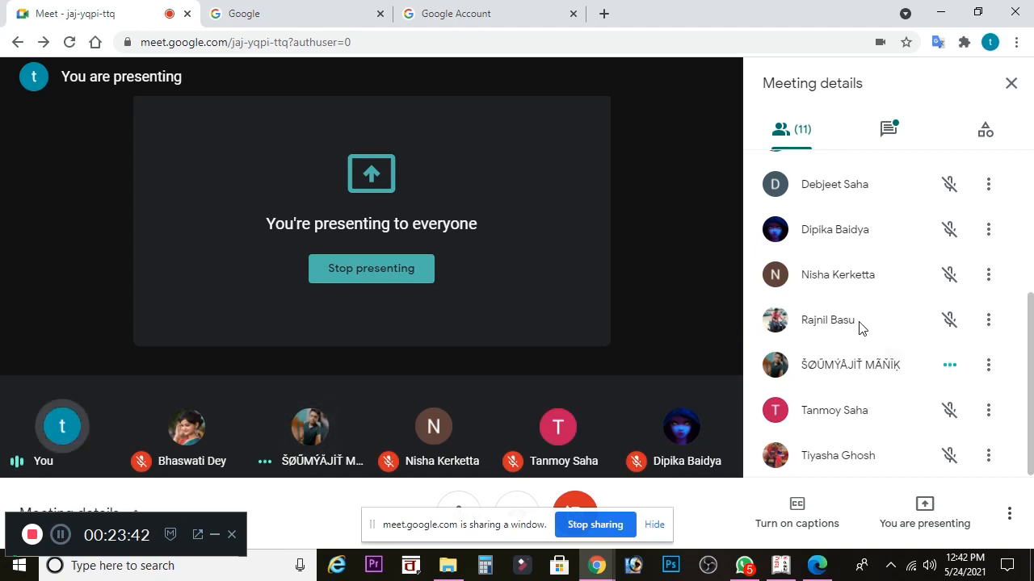
click(780, 567)
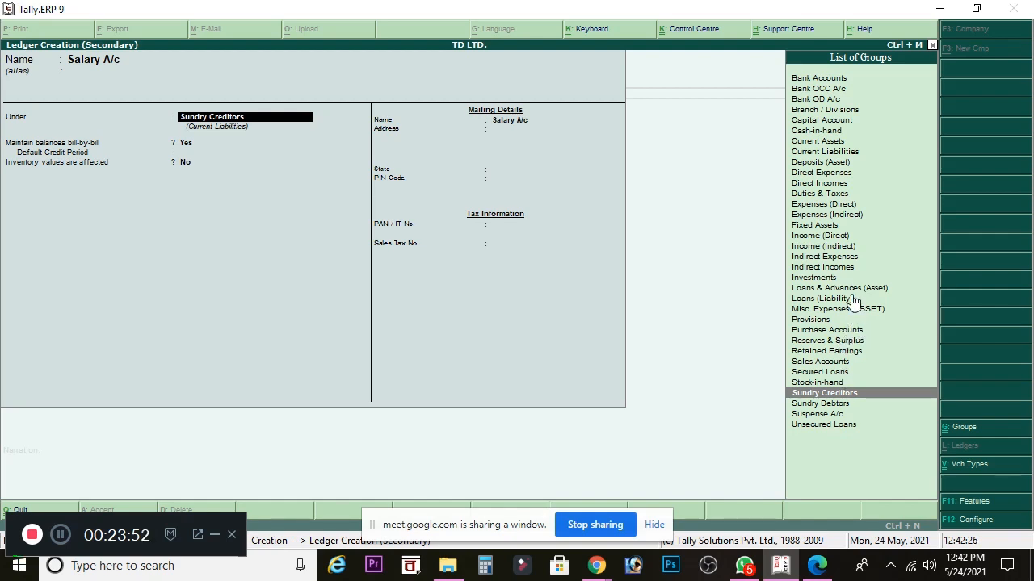
- Place Salary A/c under Indirect Incomes with inventory values not affected, and accept the ledger
click(844, 247)
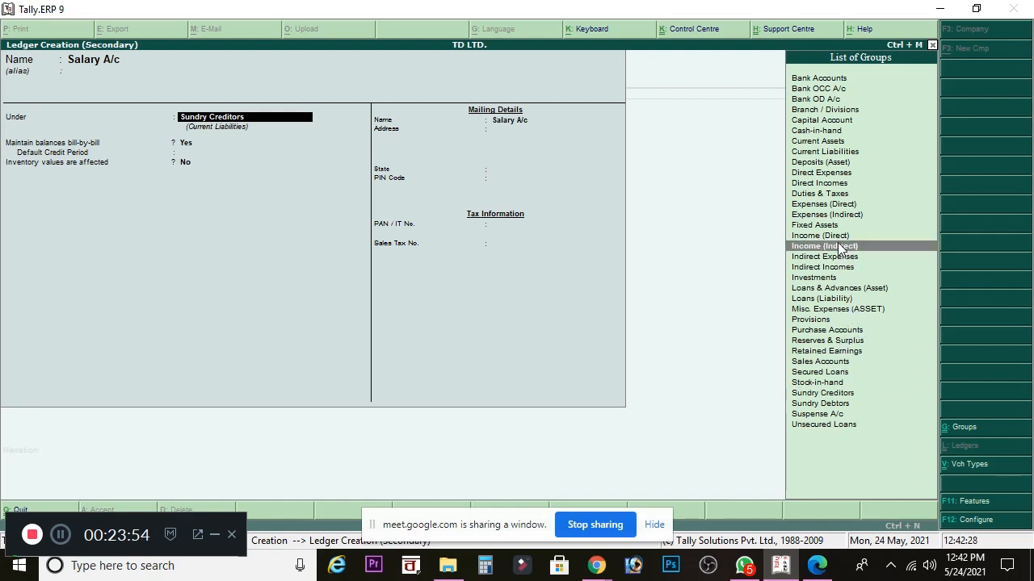
click(843, 272)
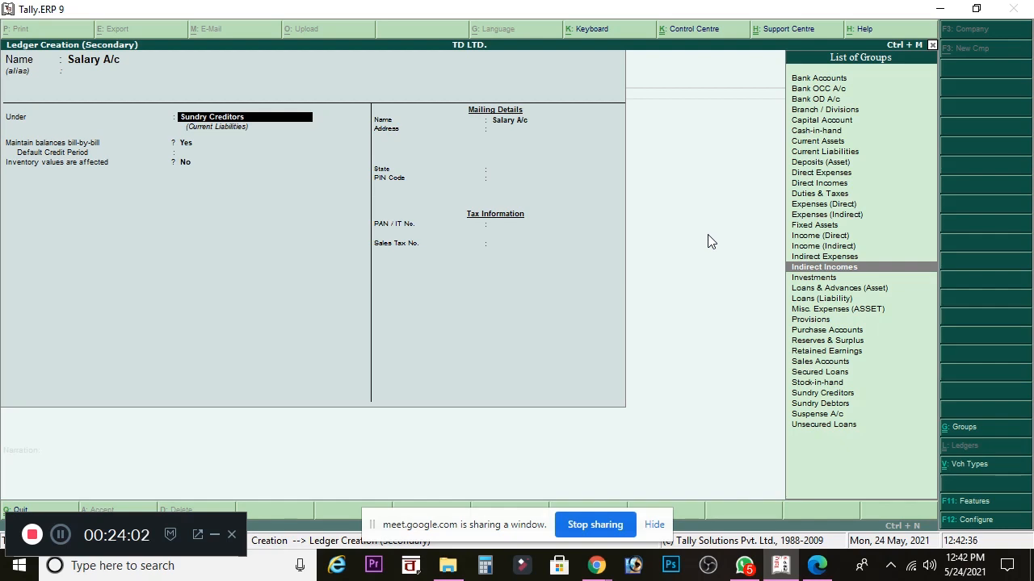
key(Return)
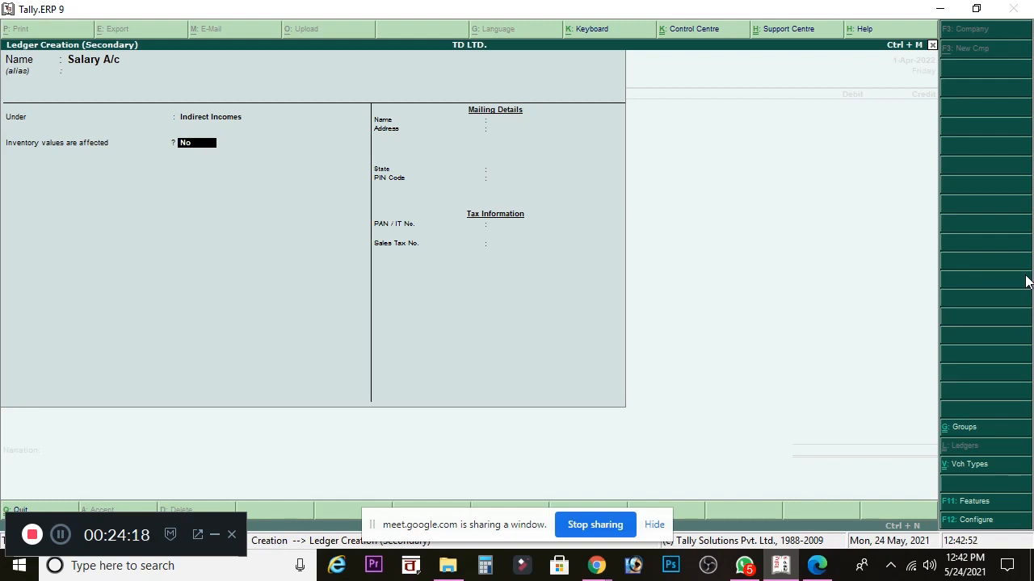
key(Return)
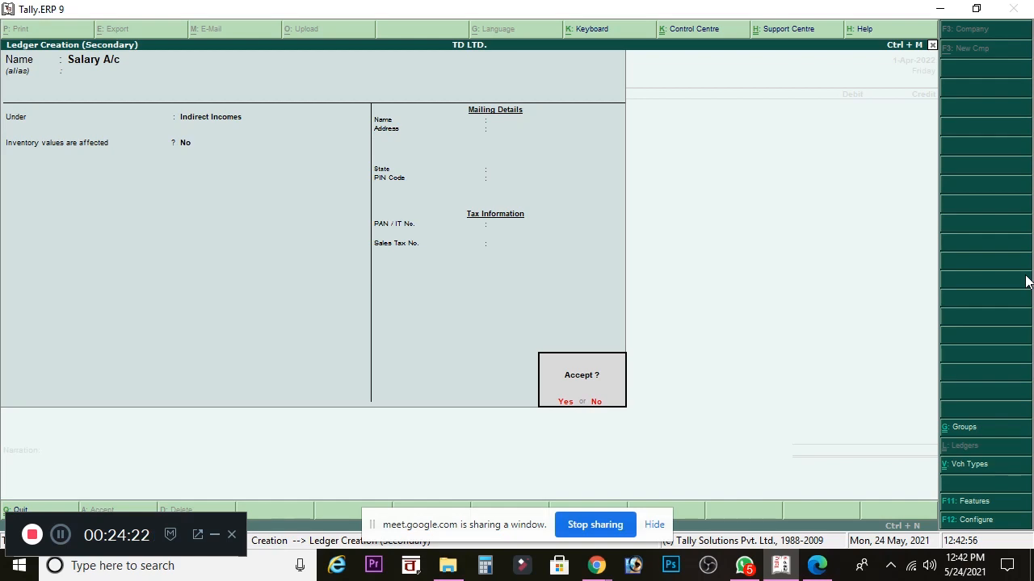
key(Return)
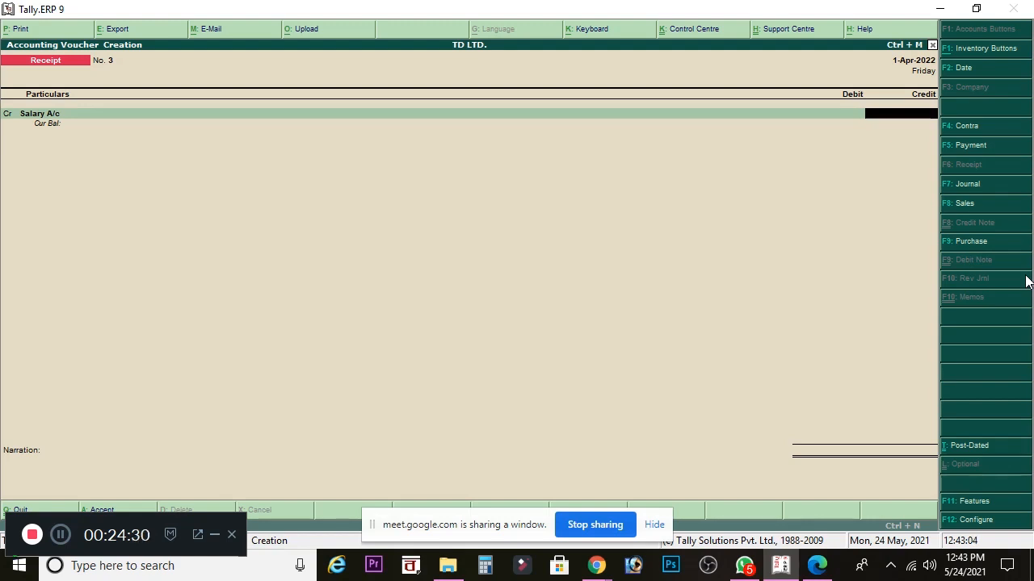
- Credit Salary A/c with 10,000 and advance to the ledger selection for the voucher's debit line
text(10000)
key(Return)
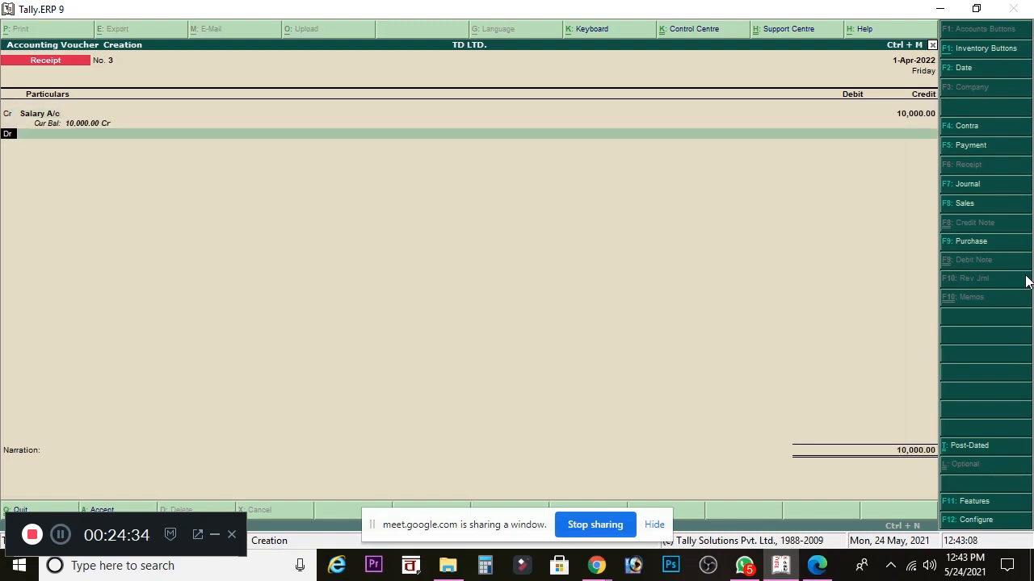
key(Return)
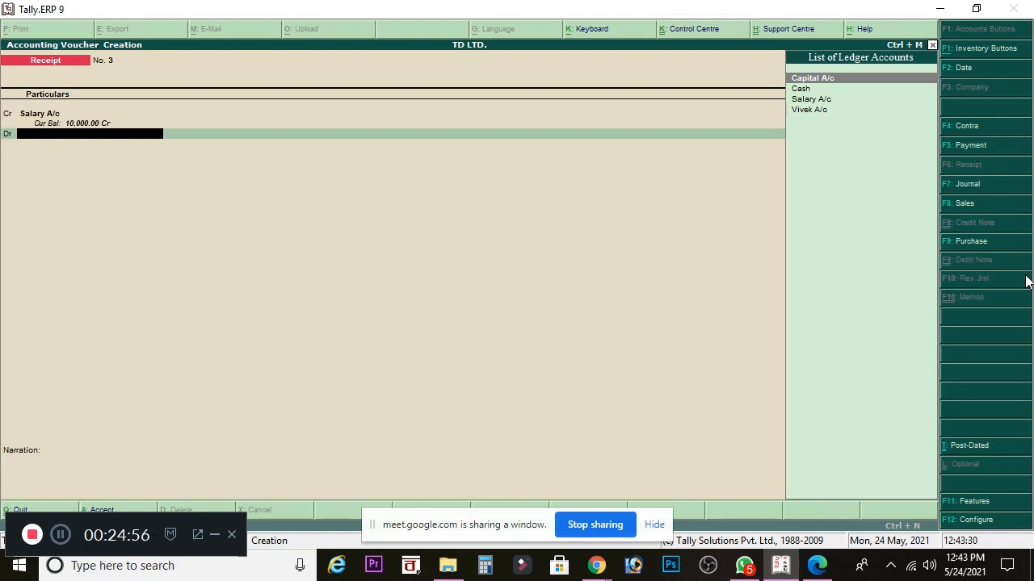
- Start a new ledger named Allahabad Bank A/c from the voucher's debit line, leaving its alias blank
key(alt+c)
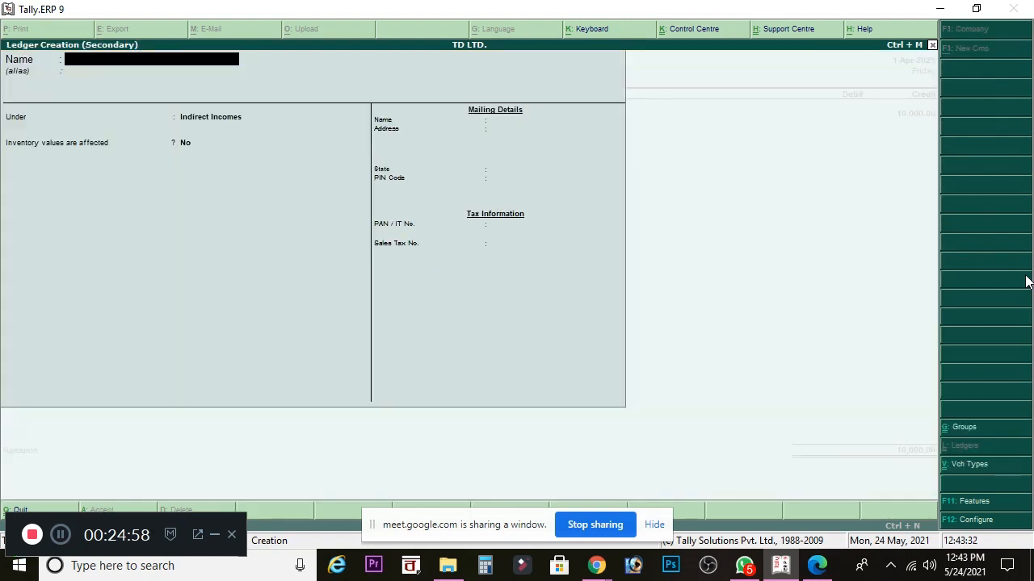
text(Allaha)
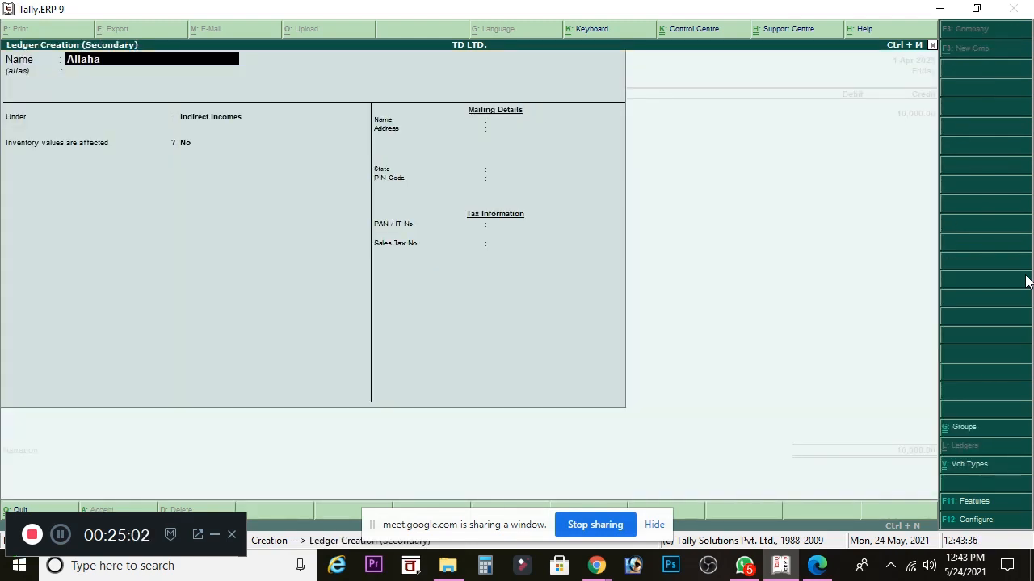
text(bad Bank A/c)
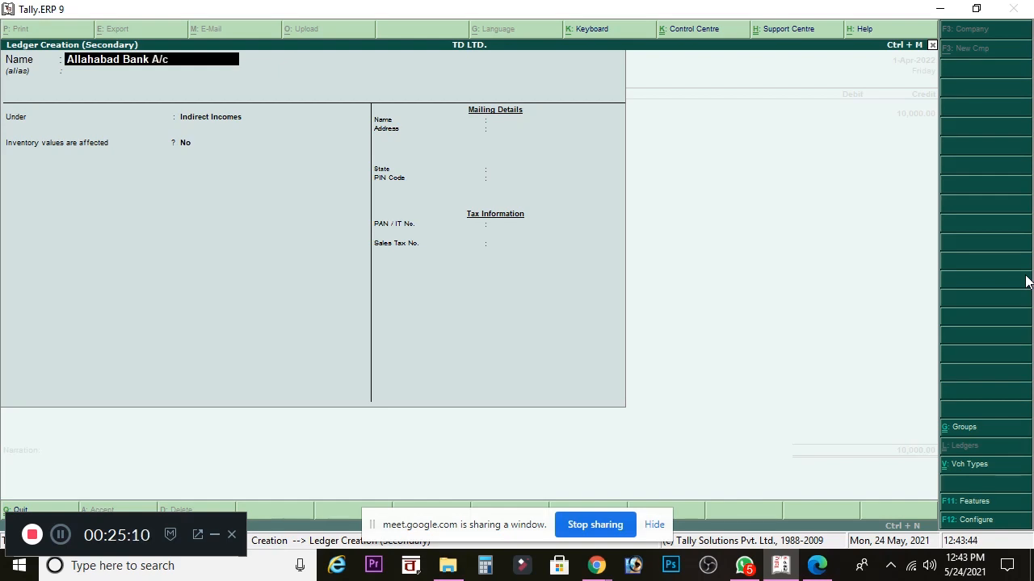
key(Return)
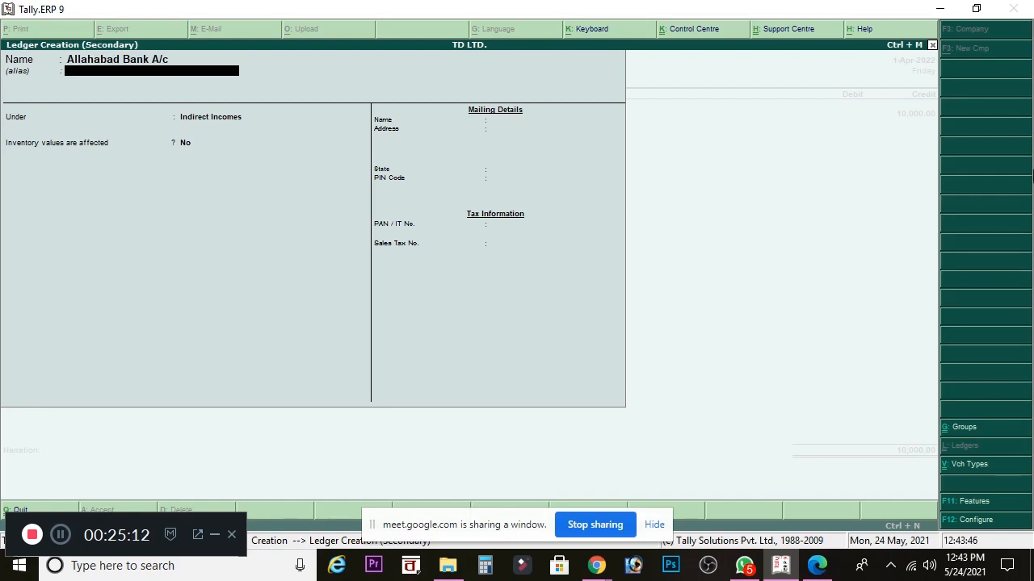
key(Return)
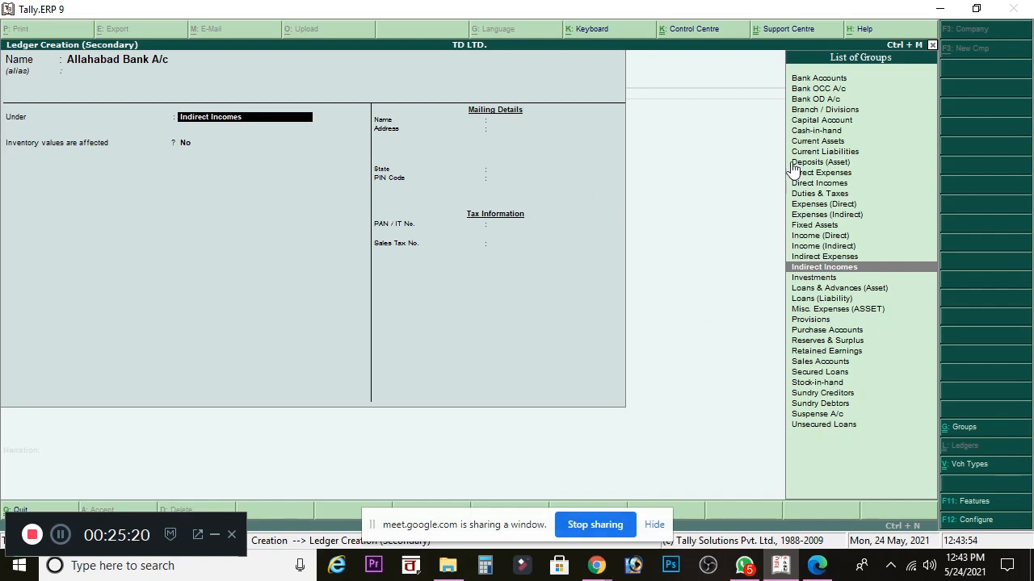
- Place Allahabad Bank A/c under Bank Accounts with reconciliation effective 1-Apr-2022 and state Not Applicable, leave the other details blank, and accept the ledger
click(818, 79)
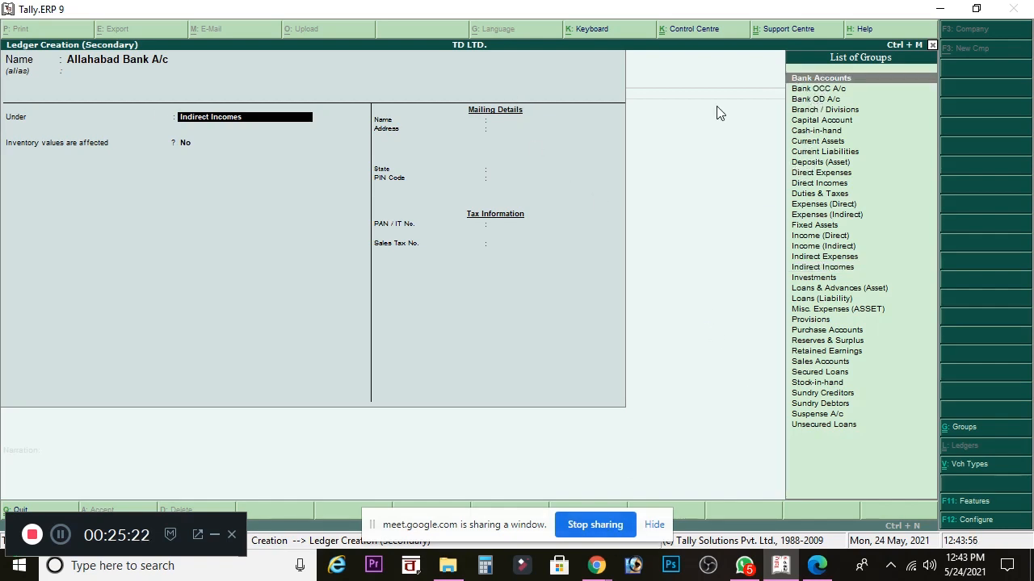
key(Return)
key(Return)
key(Return)
key(Return)
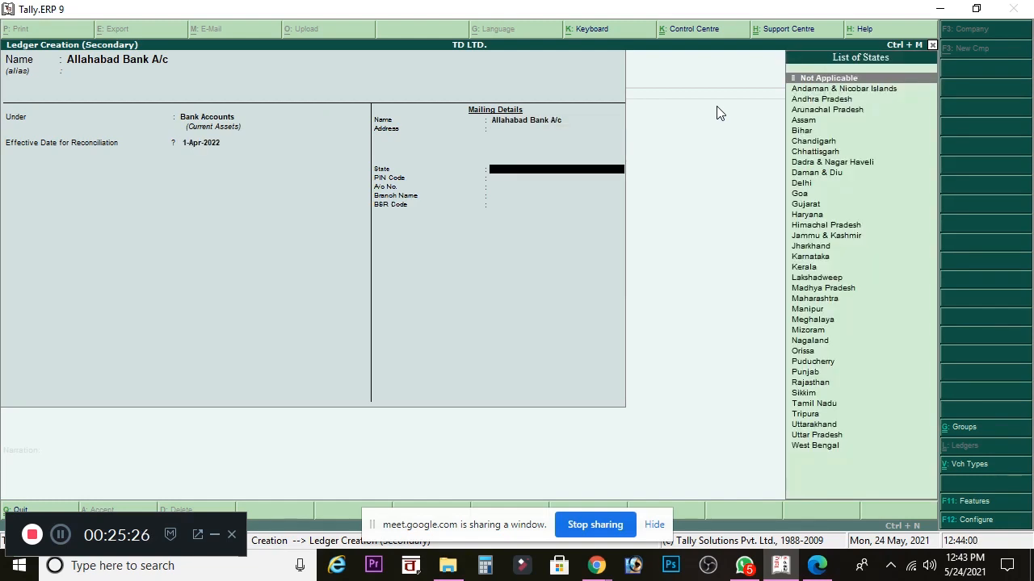
key(Return)
key(Return)
key(Return)
key(Return)
key(Return)
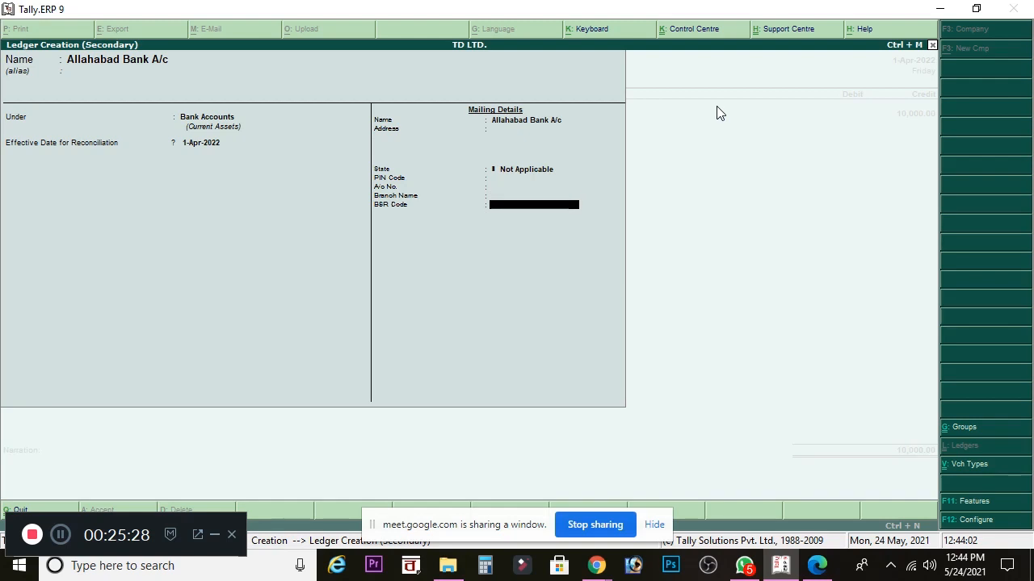
key(Return)
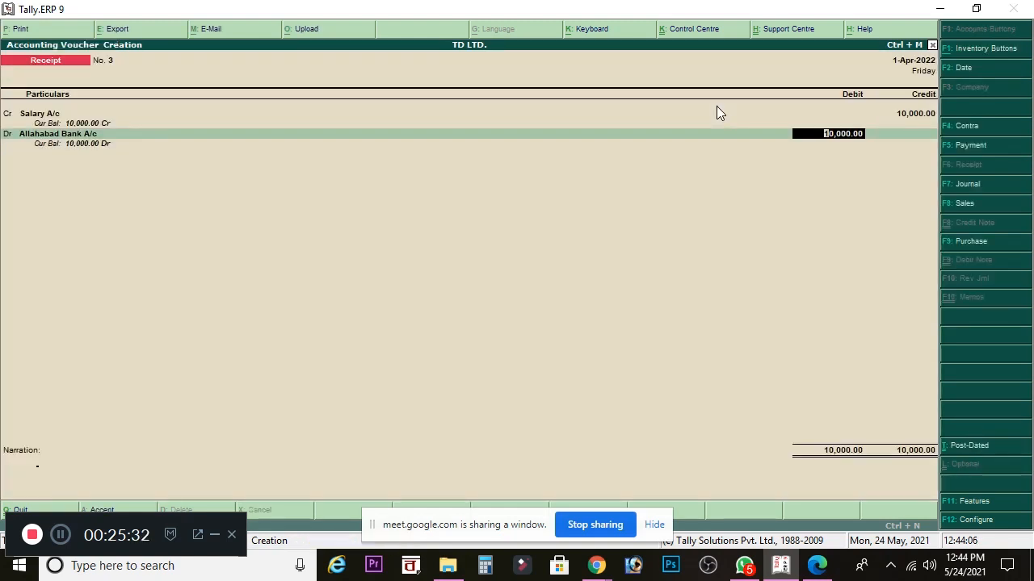
- Debit Allahabad Bank A/c with 10,000, enter the narration "Salary received by cheque", and accept the receipt voucher
key(Return)
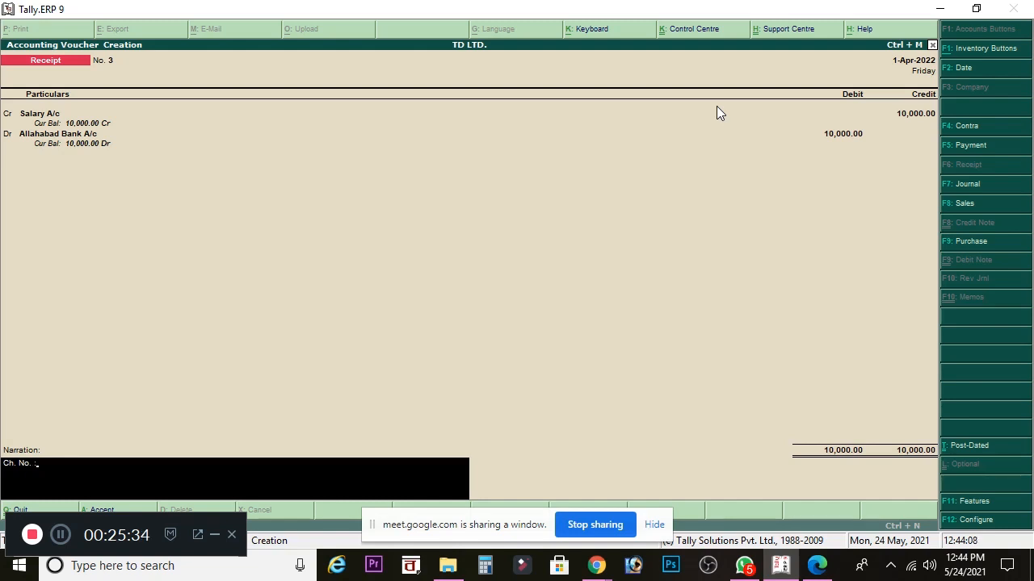
text(Salary received by cheque)
key(Return)
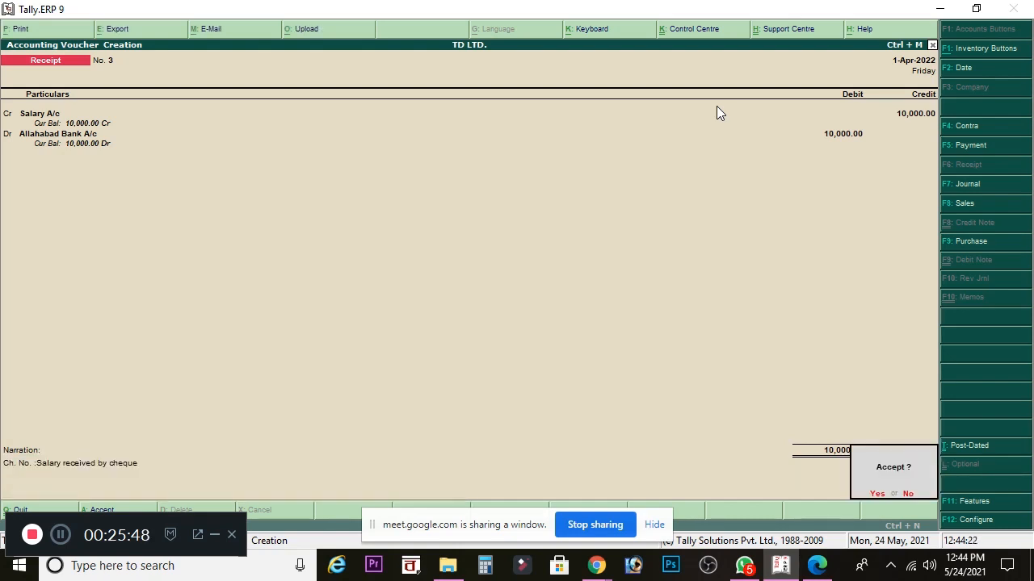
key(Return)
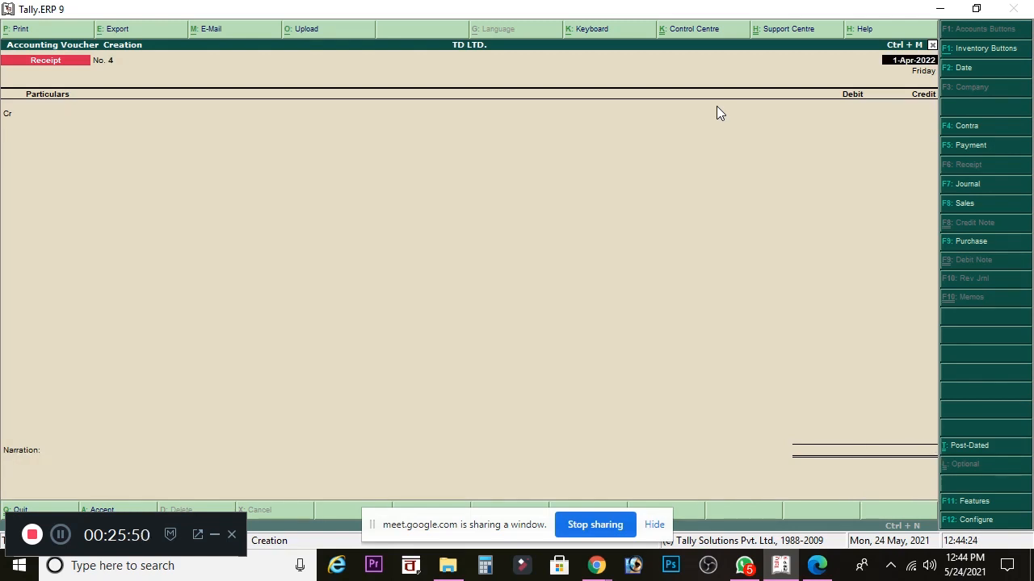
- Quit voucher entry and open the Balance Sheet of TD LTD
key(BackSpace)
key(Escape)
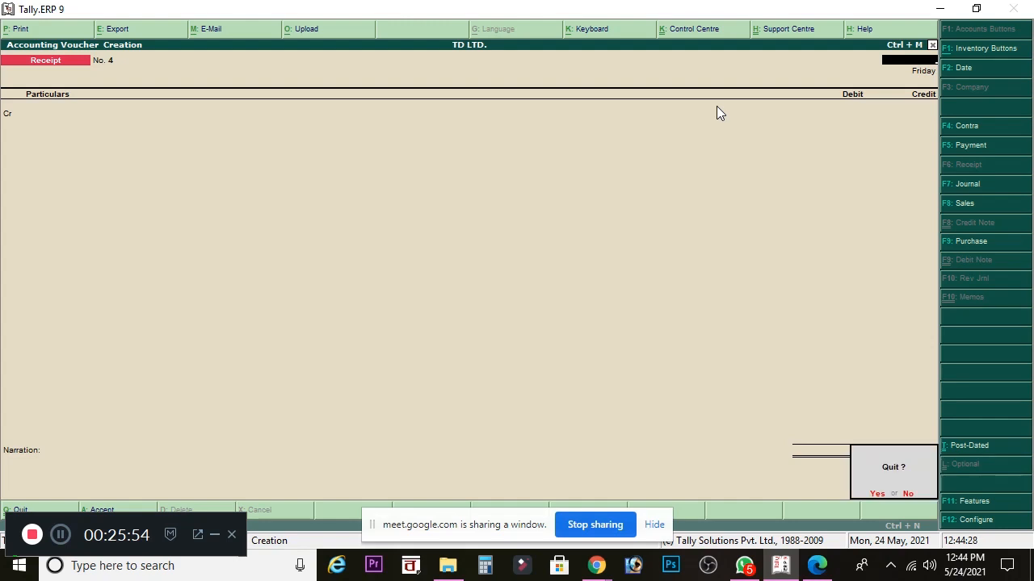
key(y)
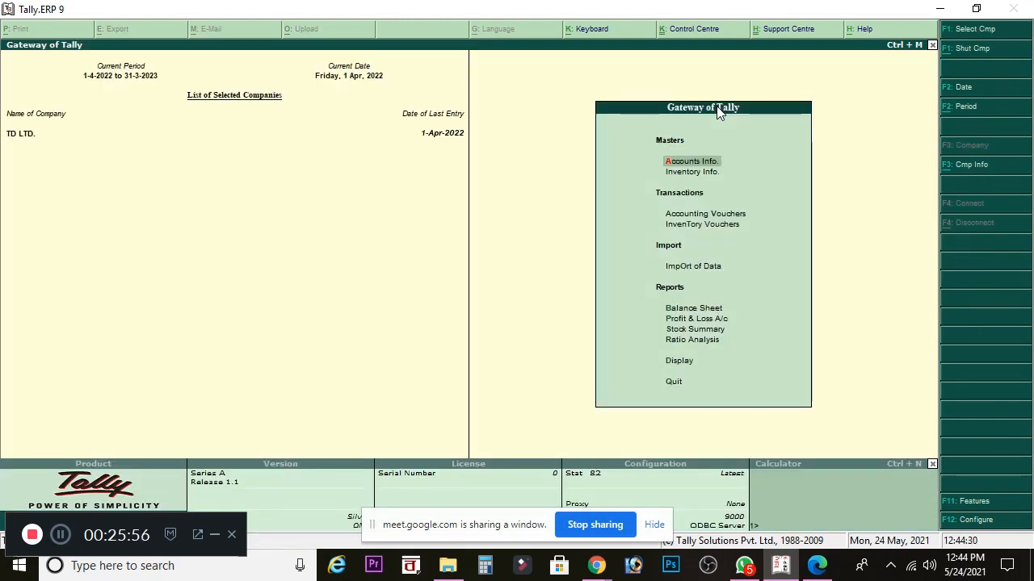
click(703, 310)
key(Return)
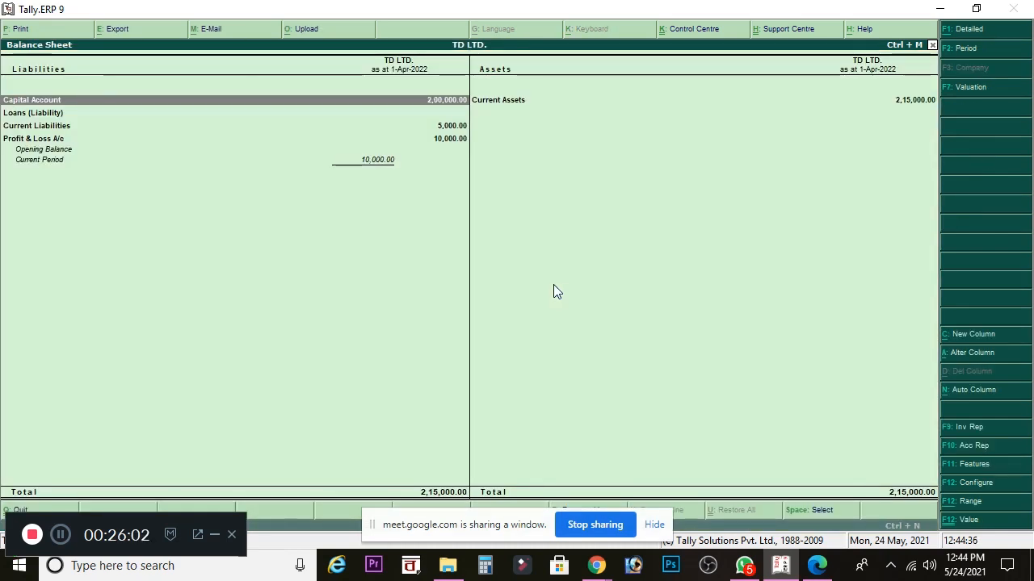
- Examine Current Liabilities in the Balance Sheet and open the Profit & Loss A/c behind its liabilities entry
click(71, 129)
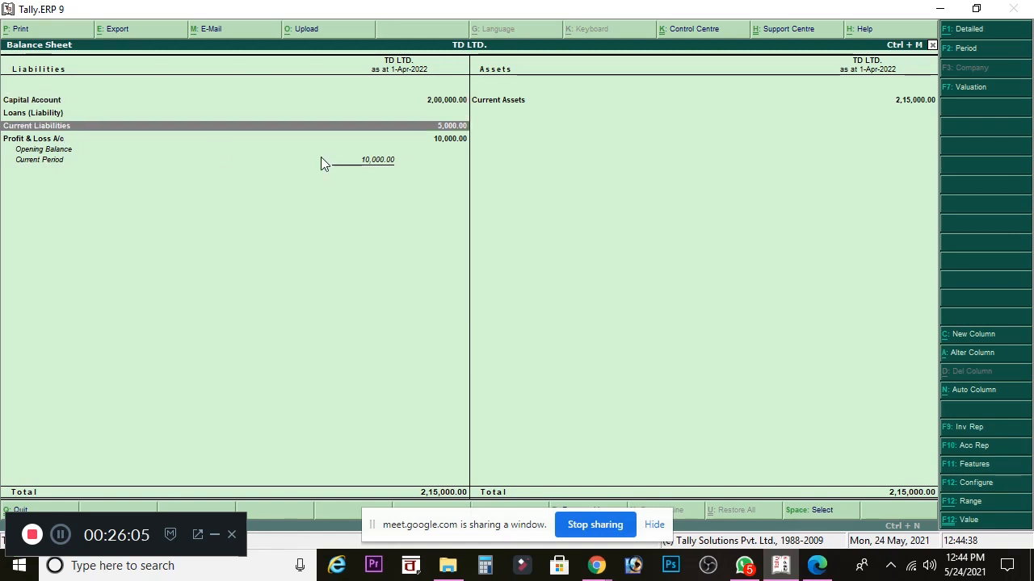
click(47, 142)
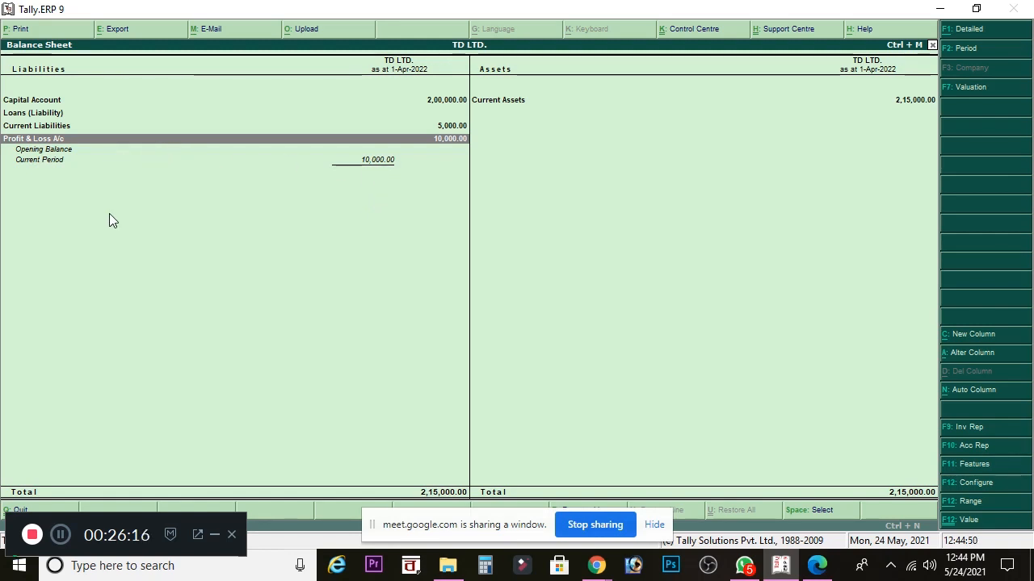
key(Return)
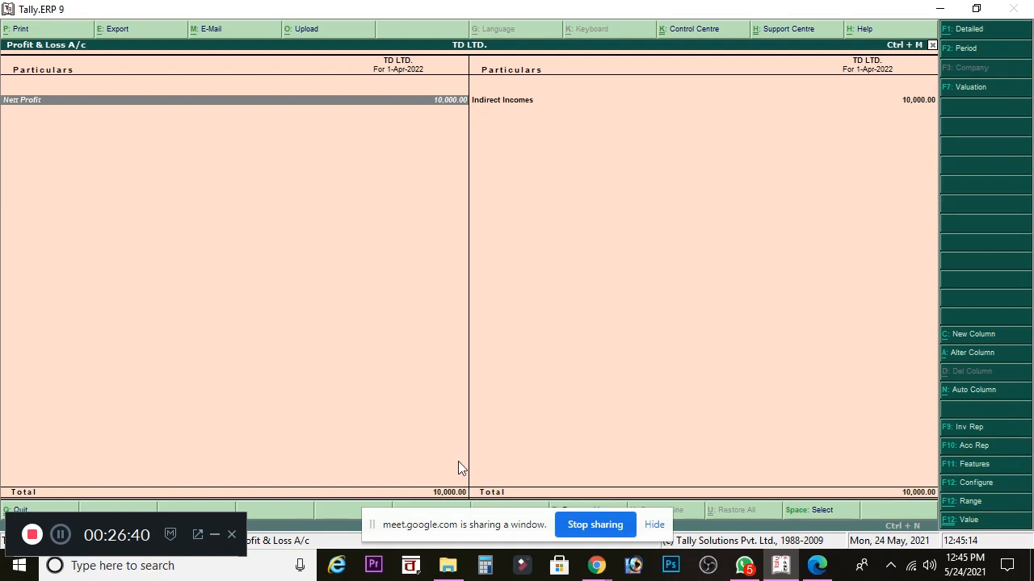
- Check the participants in the Google Meet window, and return to Tally to examine Indirect Incomes in the Profit & Loss A/c
click(533, 526)
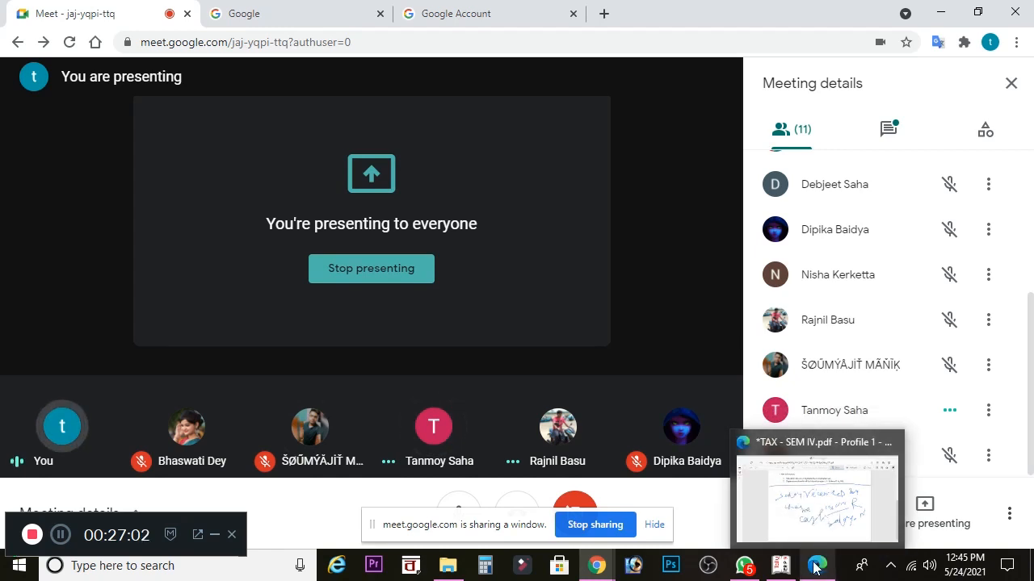
click(780, 565)
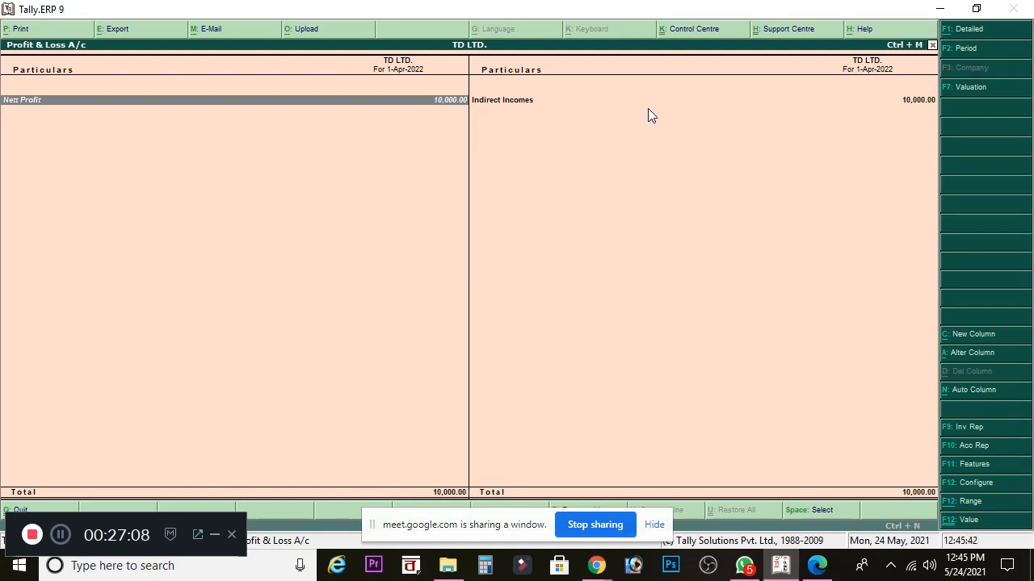
click(519, 101)
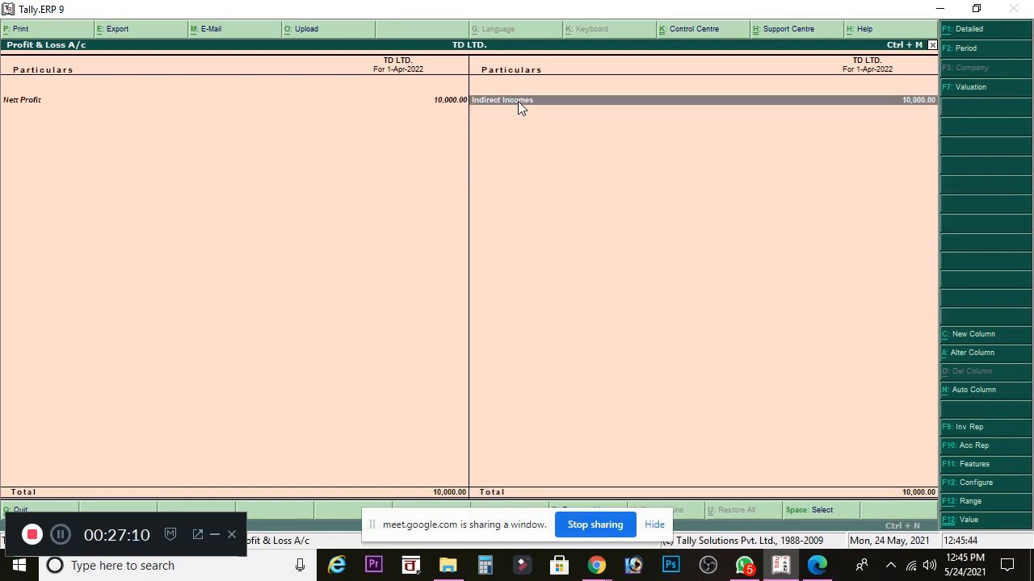
key(Return)
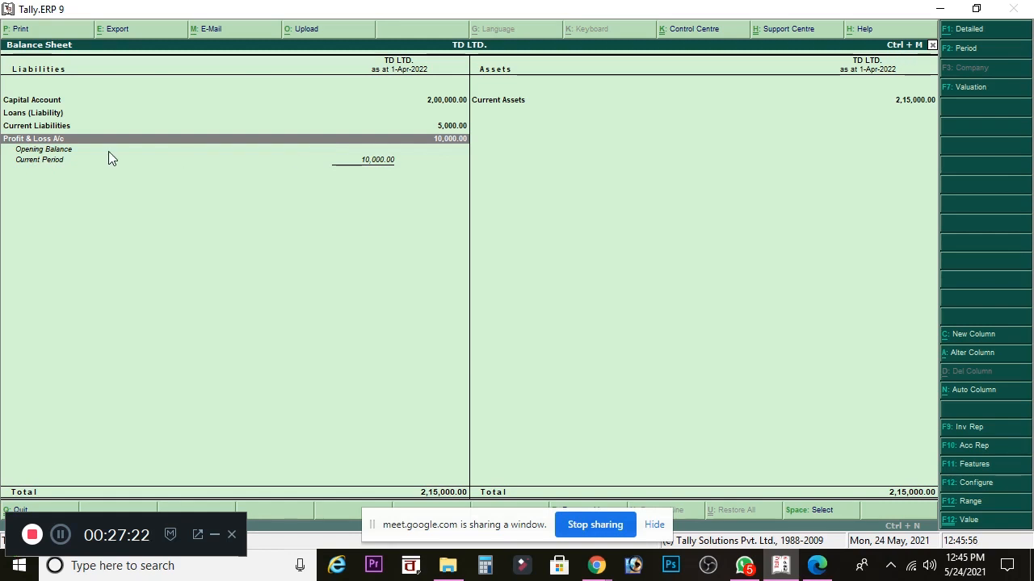
- Open the Current Assets group from the Balance Sheet and examine its Bank Accounts entry
click(521, 109)
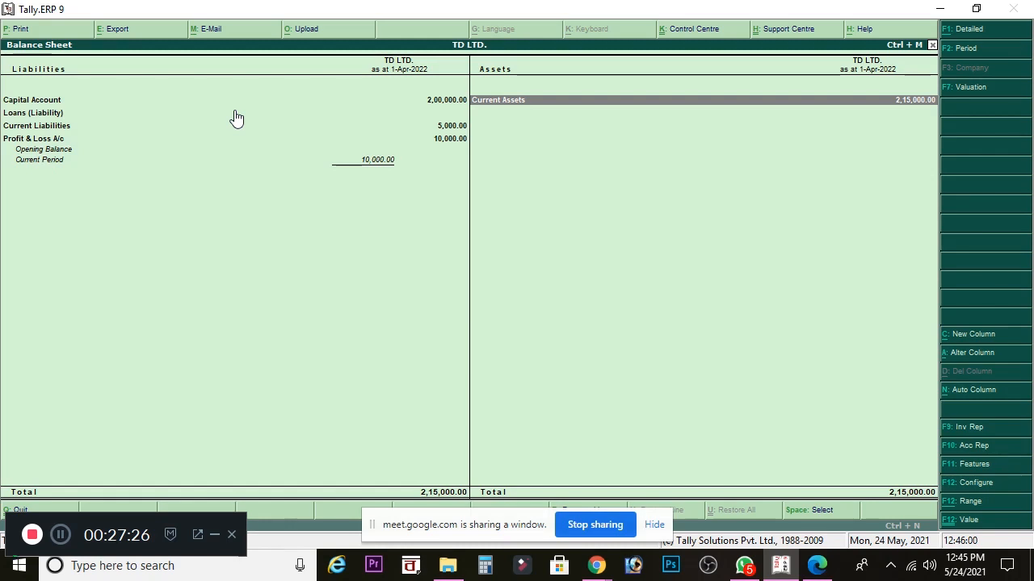
key(Return)
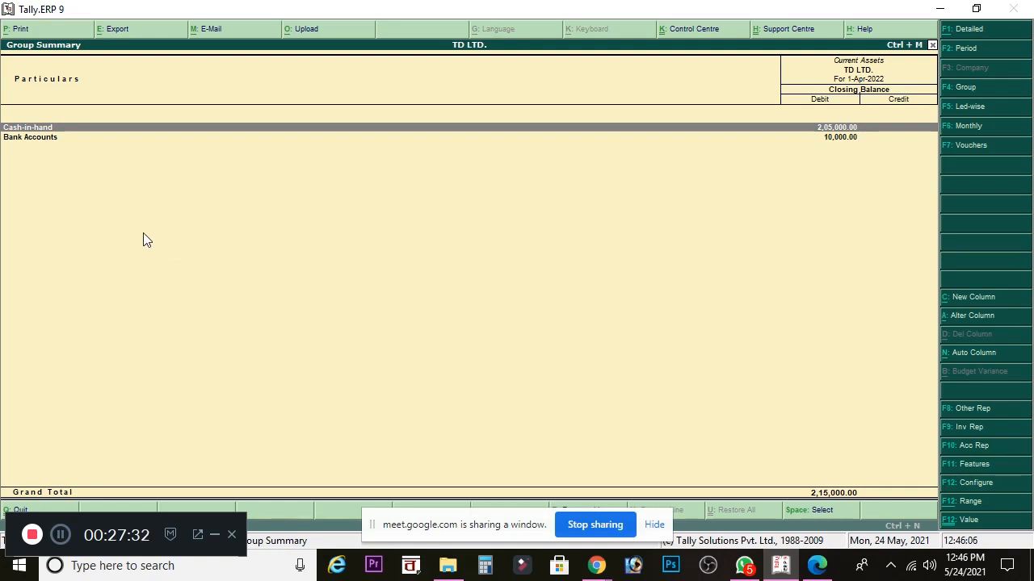
click(47, 139)
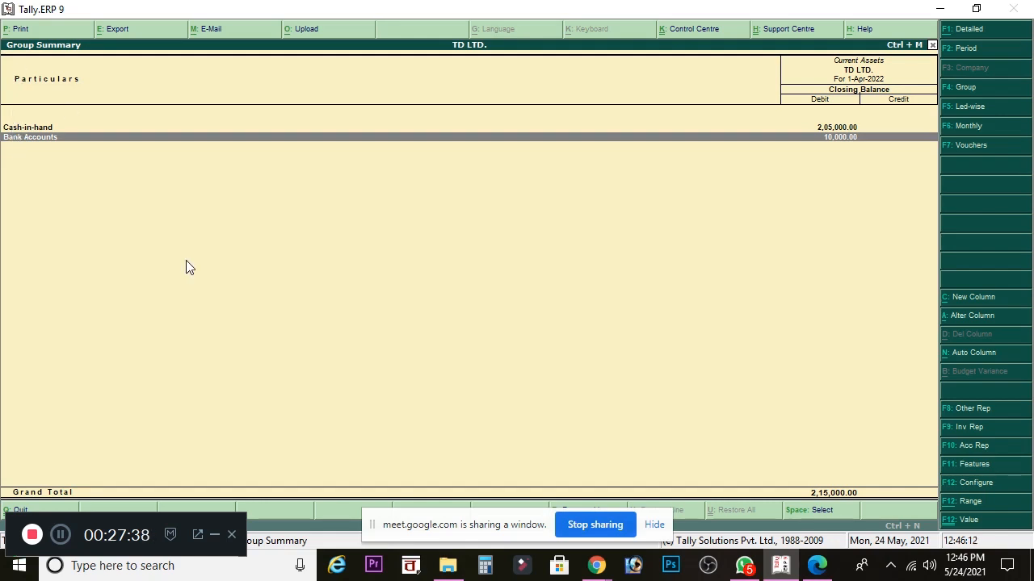
- Leave the reports for the Gateway of Tally and open a new receipt voucher under Accounting Vouchers
key(Escape)
key(Escape)
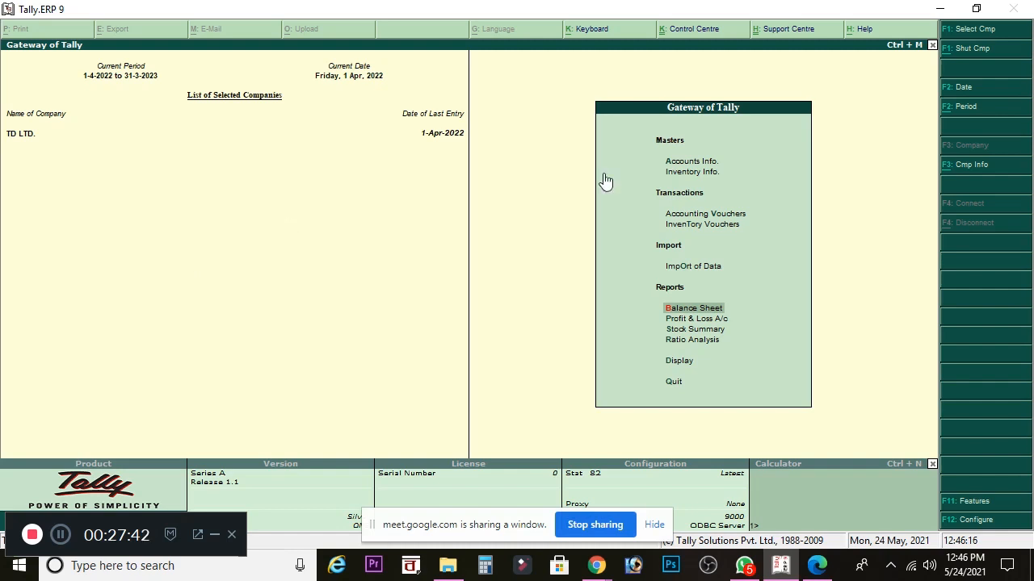
click(701, 215)
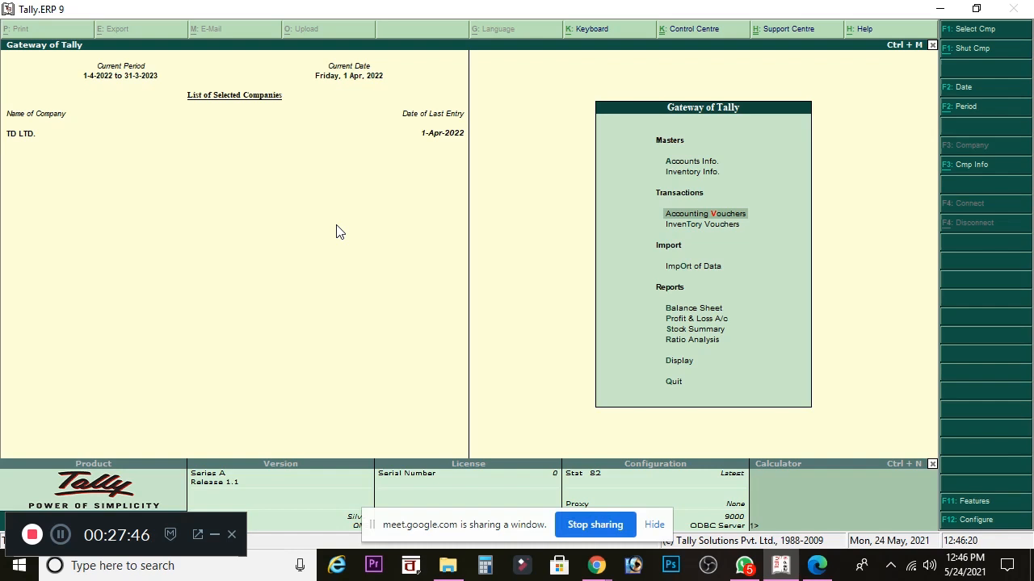
key(Return)
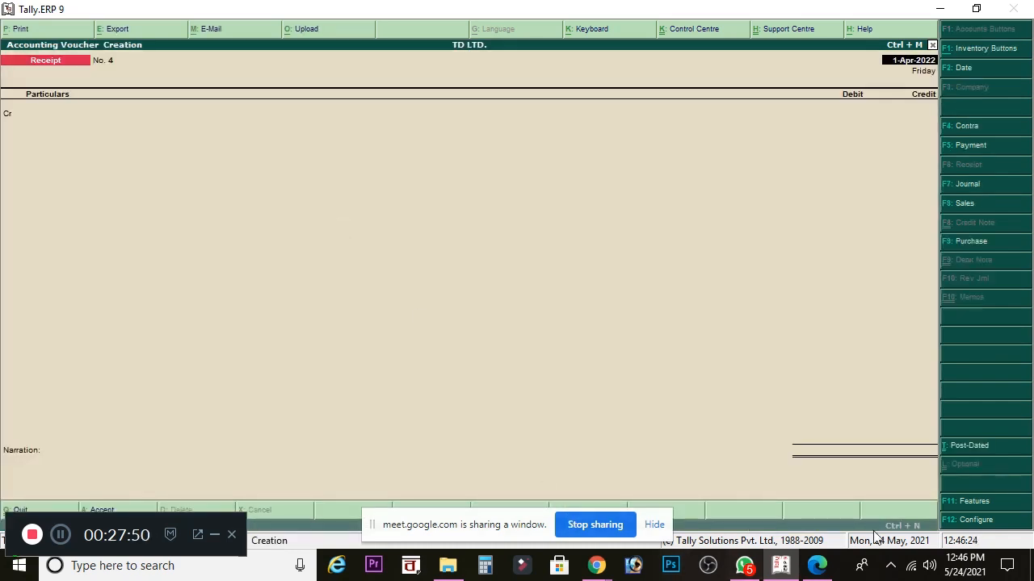
- Switch to TAX - SEM IV.pdf in Edge and erase the handwritten salary notes below the dividing line
click(819, 566)
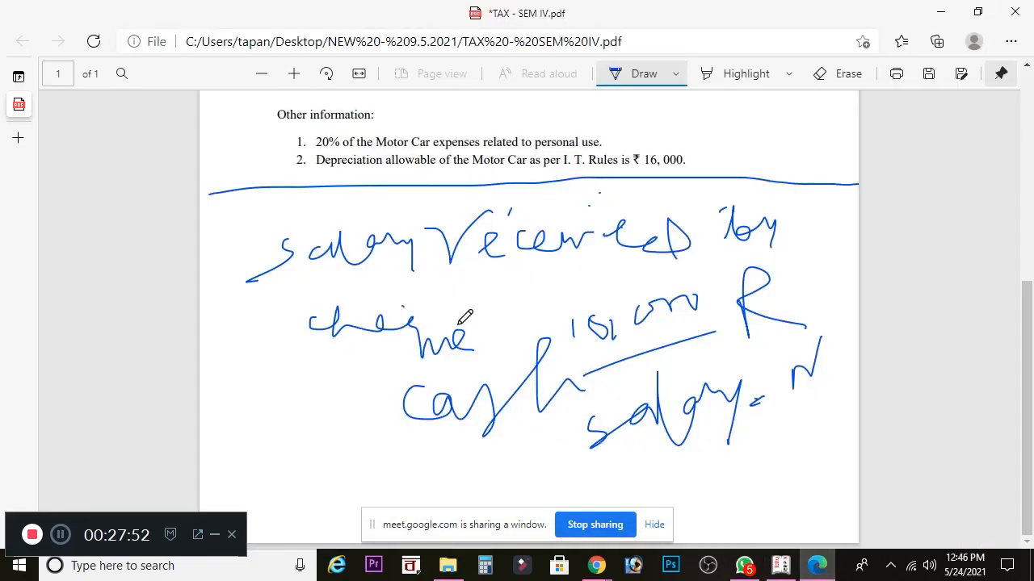
click(827, 77)
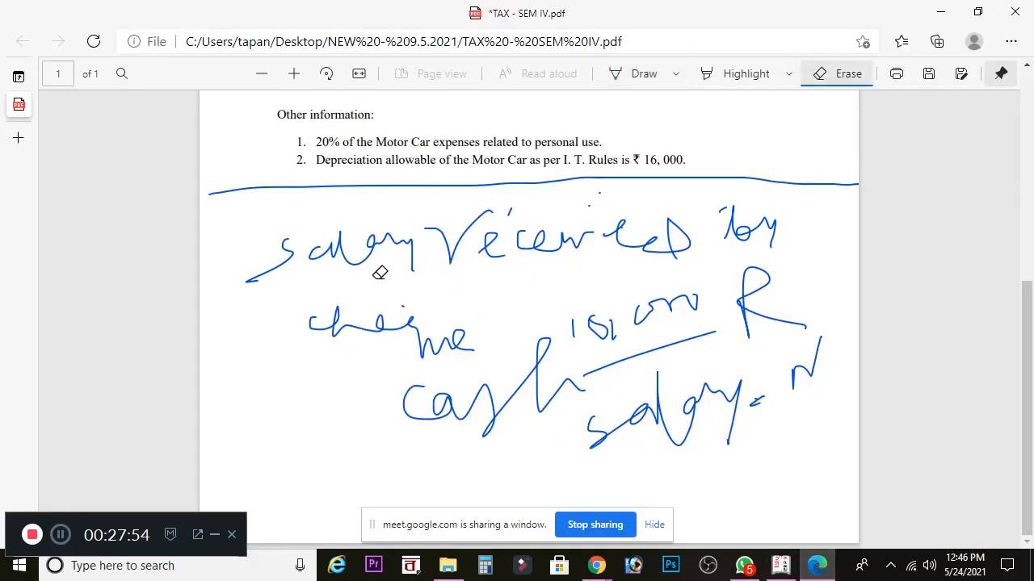
mouse_move(279, 247)
mouse_down()
mouse_move(776, 221)
mouse_move(699, 210)
mouse_move(482, 224)
mouse_move(487, 212)
mouse_move(720, 184)
mouse_move(694, 188)
mouse_move(572, 269)
mouse_move(406, 323)
mouse_move(795, 310)
mouse_move(549, 351)
mouse_move(586, 335)
mouse_up()
mouse_move(889, 370)
mouse_down()
mouse_move(719, 409)
mouse_move(748, 385)
mouse_up()
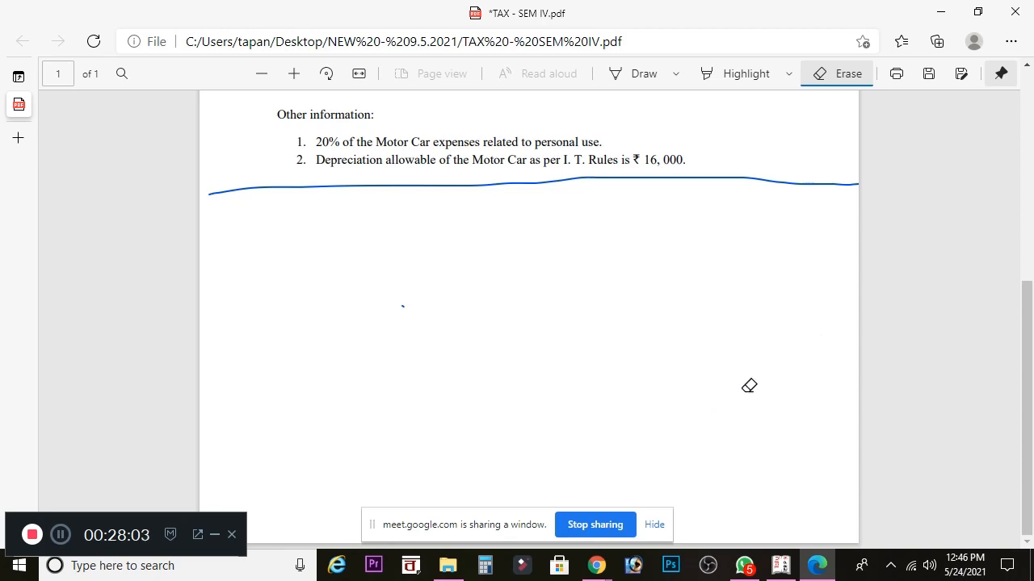
- Handwrite "Commission received by cheque" in blue ink below the dividing line in the PDF, erasing and redrawing any stray strokes
click(623, 74)
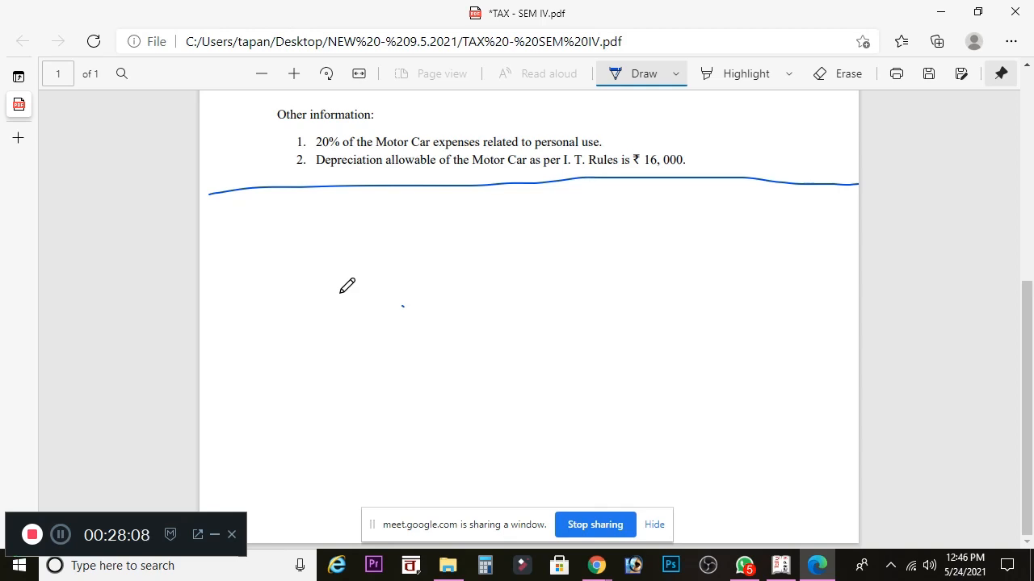
mouse_move(286, 215)
mouse_down()
mouse_move(278, 256)
mouse_move(330, 227)
mouse_move(355, 236)
mouse_move(339, 246)
mouse_move(389, 247)
mouse_move(442, 213)
mouse_move(478, 233)
mouse_move(525, 215)
mouse_move(563, 216)
mouse_move(541, 232)
mouse_up()
click(830, 75)
click(638, 74)
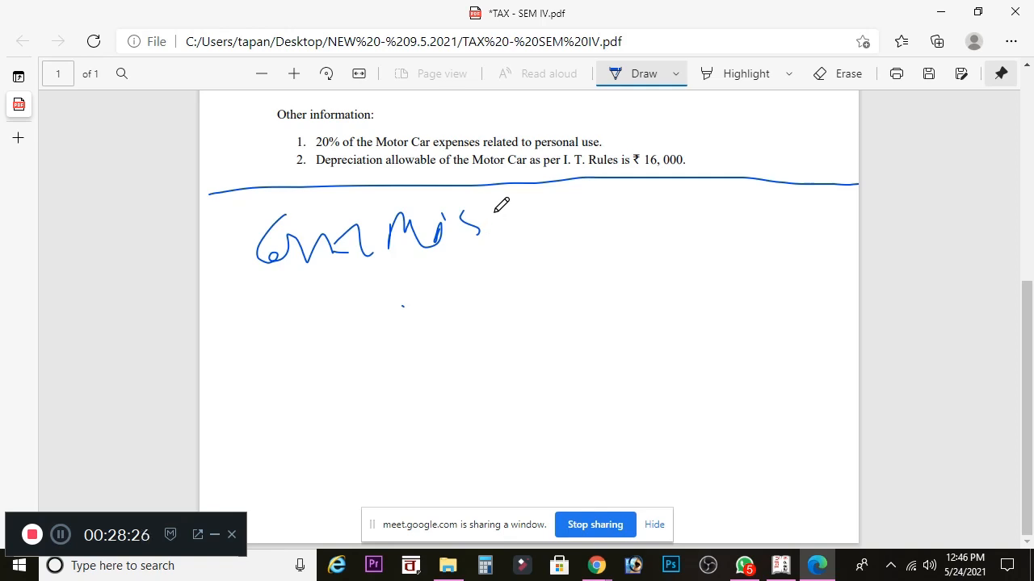
mouse_move(483, 215)
mouse_down()
mouse_move(488, 233)
mouse_move(638, 198)
mouse_move(814, 211)
mouse_move(835, 186)
mouse_up()
click(772, 169)
drag(307, 308, 374, 336)
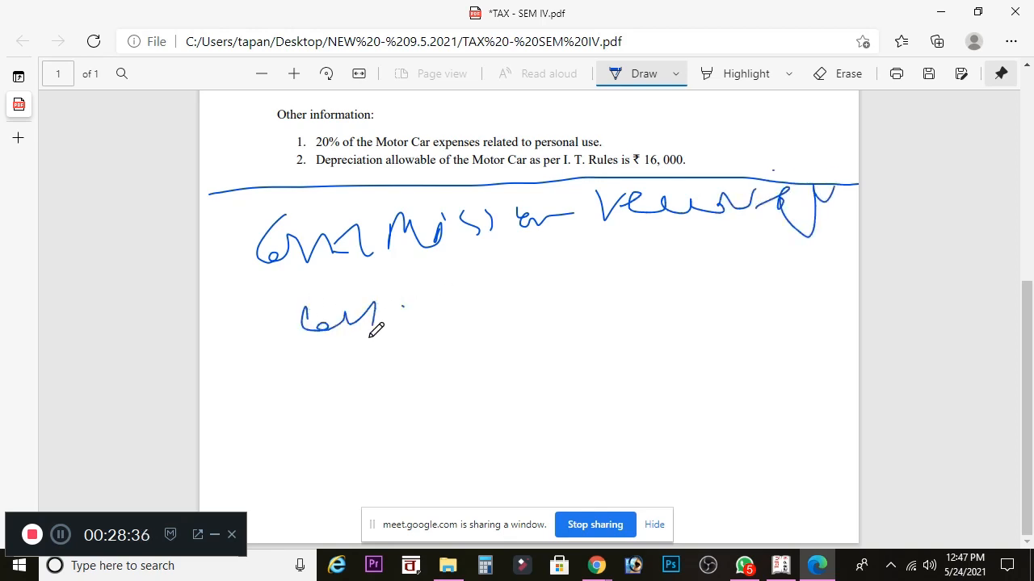
drag(426, 297, 440, 327)
mouse_move(449, 279)
mouse_down()
mouse_move(488, 326)
mouse_move(560, 272)
mouse_move(590, 284)
mouse_up()
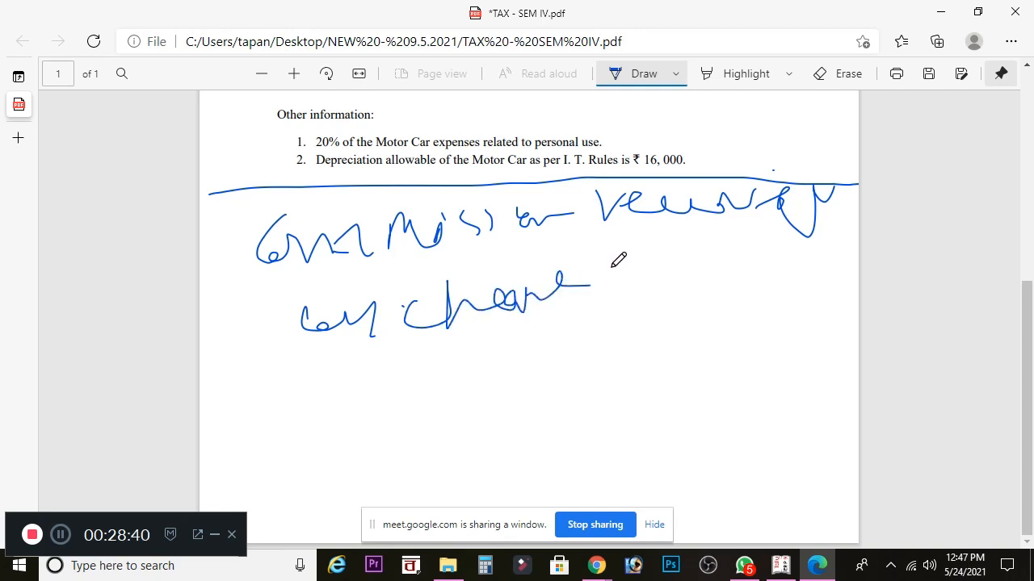
- Handwrite "(SBI)" after the cheque note and the amount 500 beneath it in the PDF
drag(615, 252, 663, 291)
mouse_move(661, 248)
mouse_down()
mouse_move(671, 273)
mouse_move(655, 280)
mouse_move(696, 264)
mouse_move(689, 277)
mouse_up()
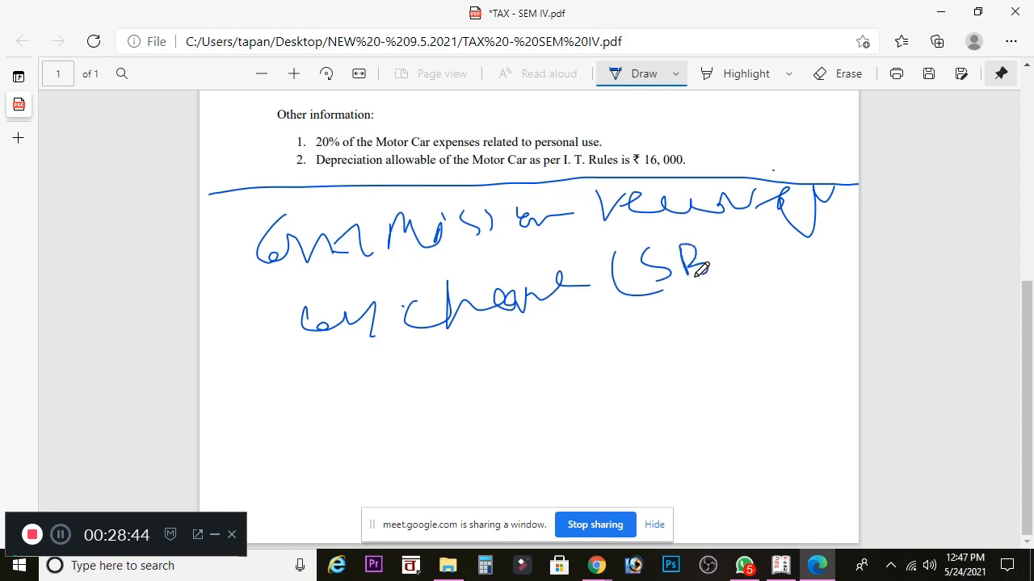
mouse_move(726, 244)
mouse_down()
mouse_move(725, 275)
mouse_move(734, 251)
mouse_up()
drag(708, 307, 710, 347)
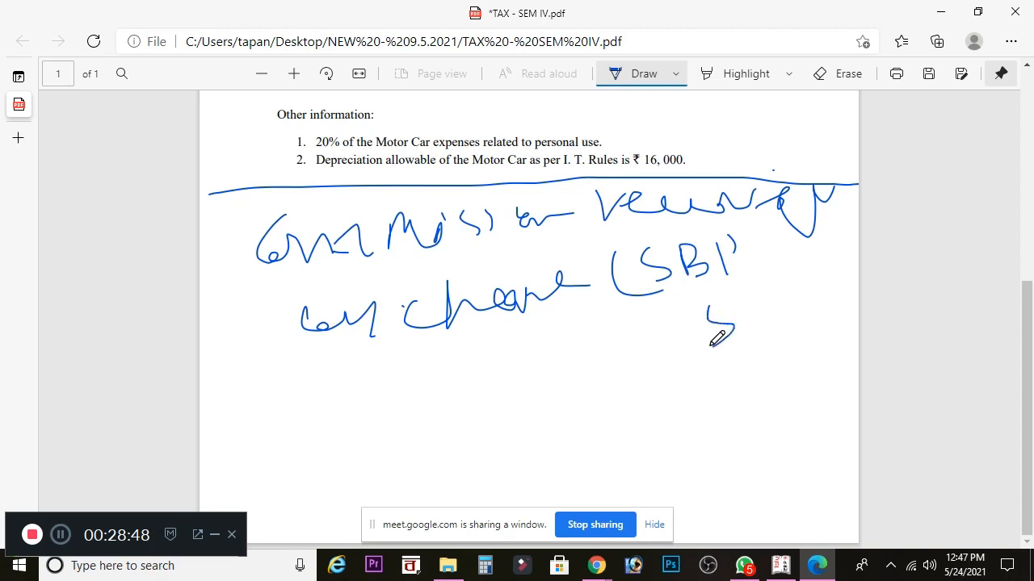
drag(754, 304, 767, 291)
drag(733, 244, 729, 283)
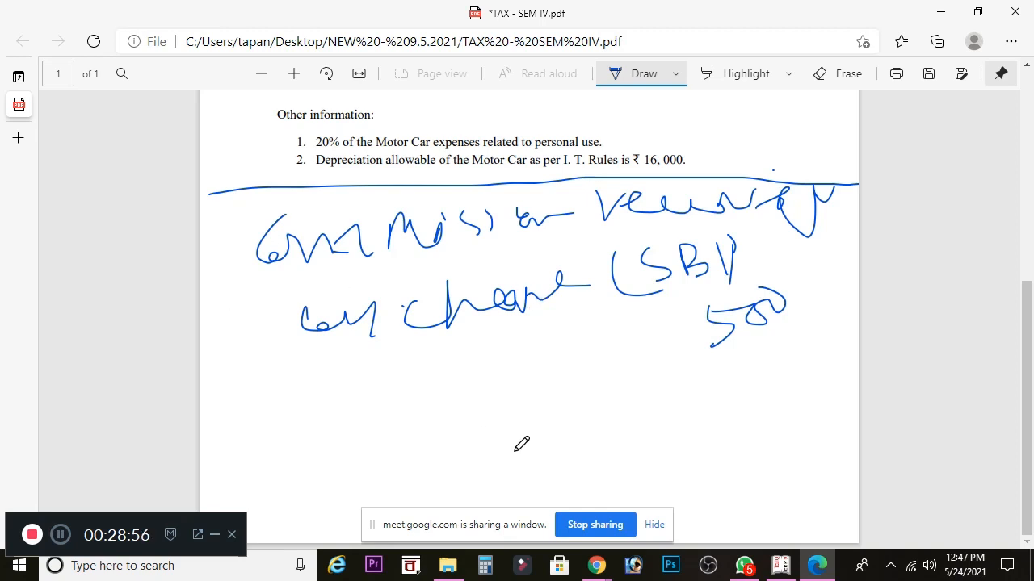
- Check the Google Meet window, then switch to Tally and accept 1-Apr-2022 as the receipt voucher's date
mouse_move(602, 568)
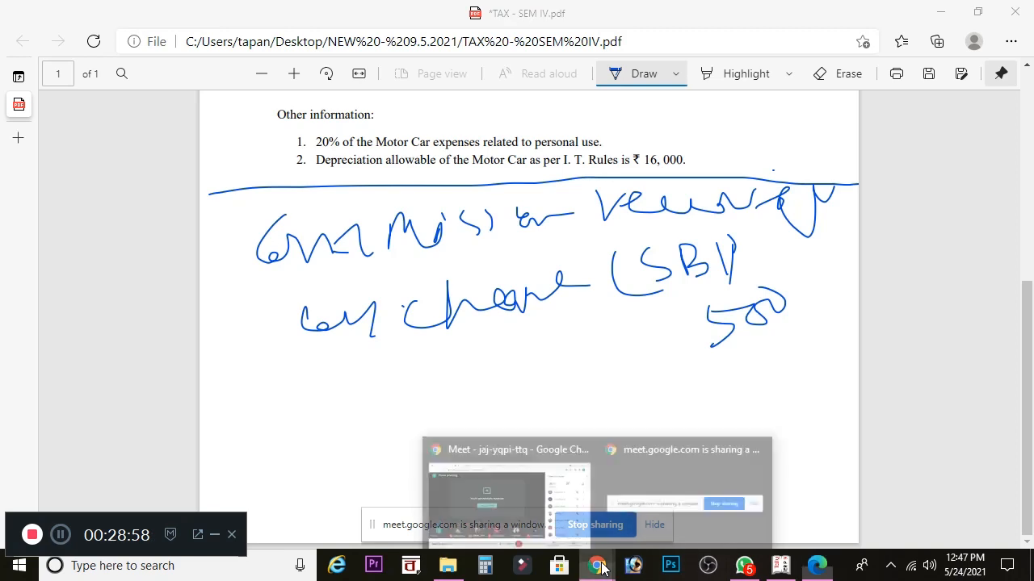
click(489, 485)
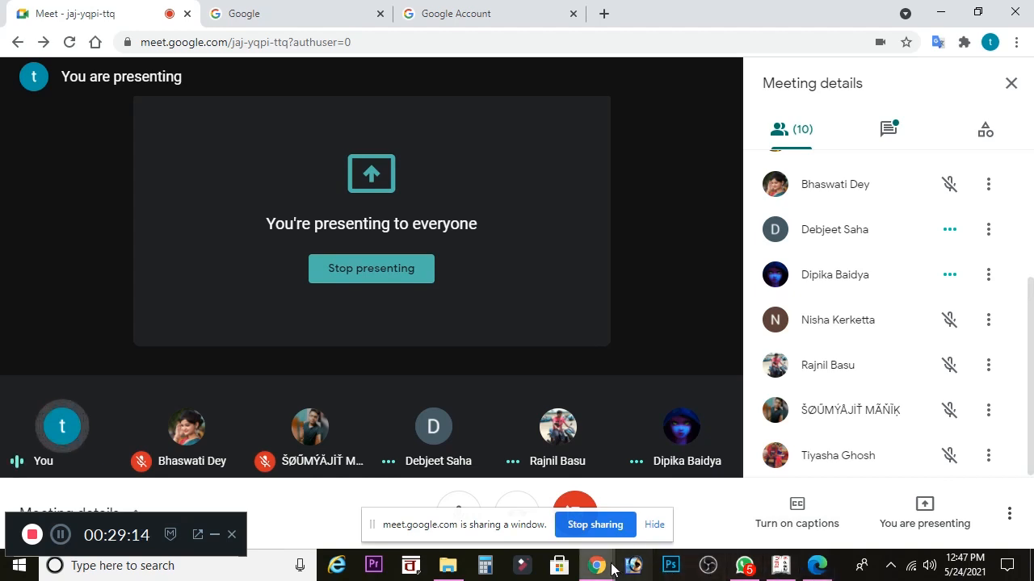
click(780, 565)
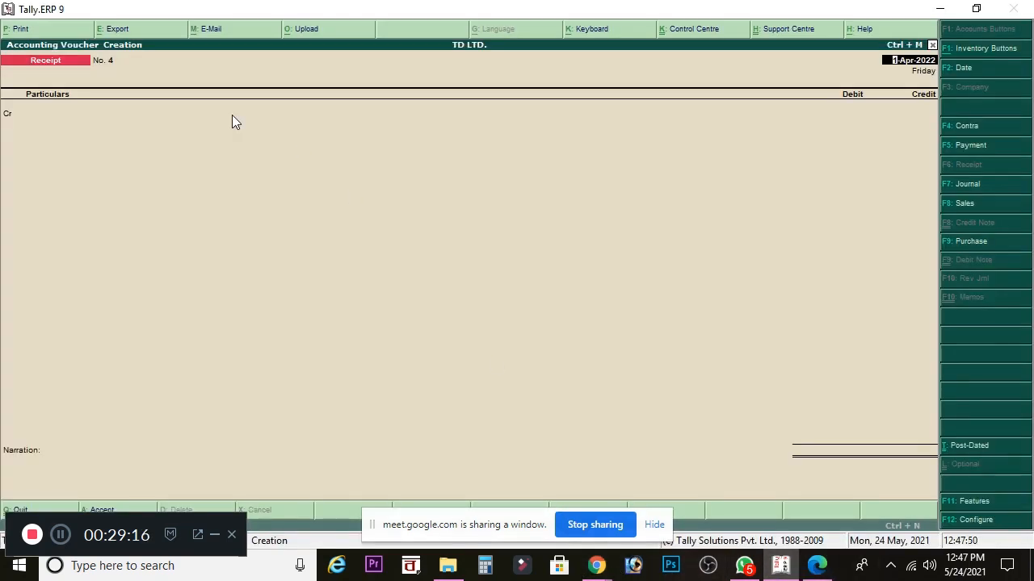
key(Return)
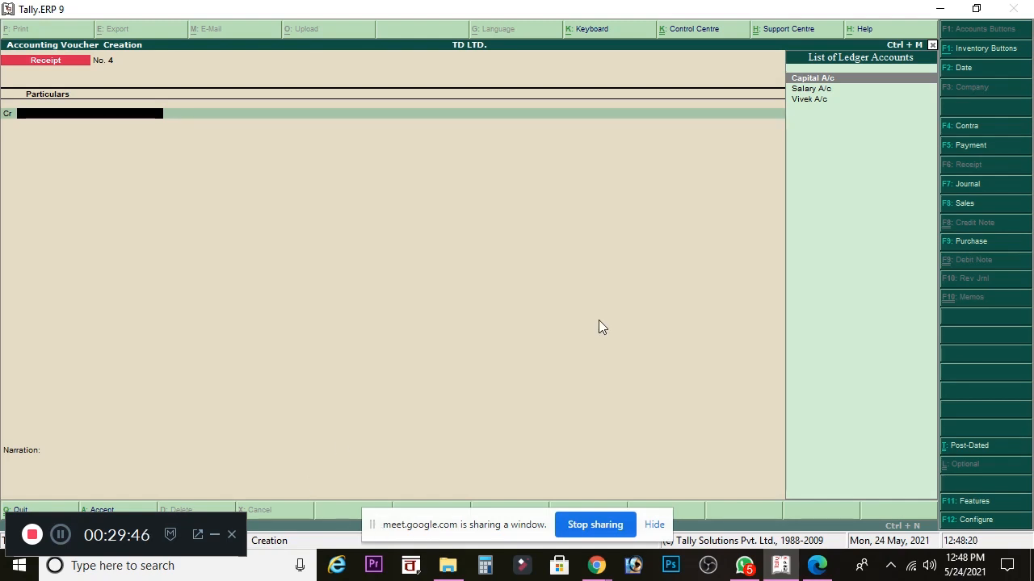
- Create a ledger named SBI A/c under Bank Accounts from within the voucher, leaving its mailing details blank
key(alt+c)
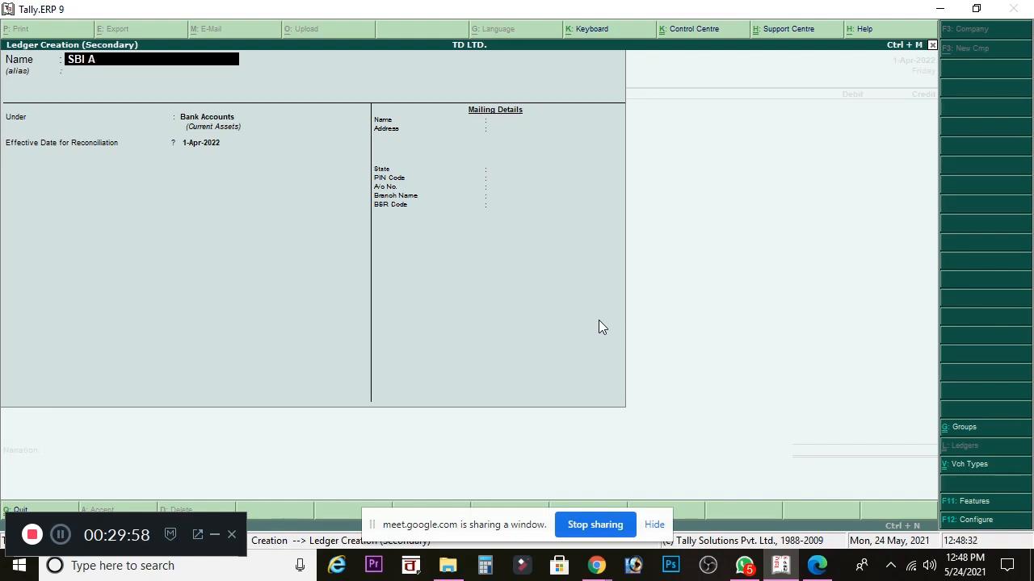
text(c)
key(Return)
key(Return)
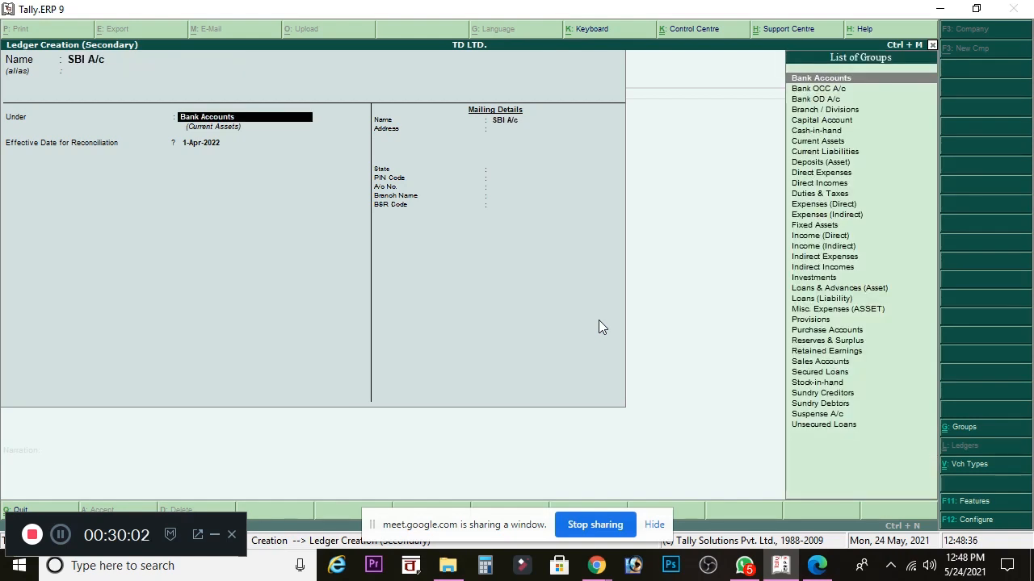
key(Return)
key(Return)
key(Return)
key(Return)
key(Return)
key(Return)
key(Return)
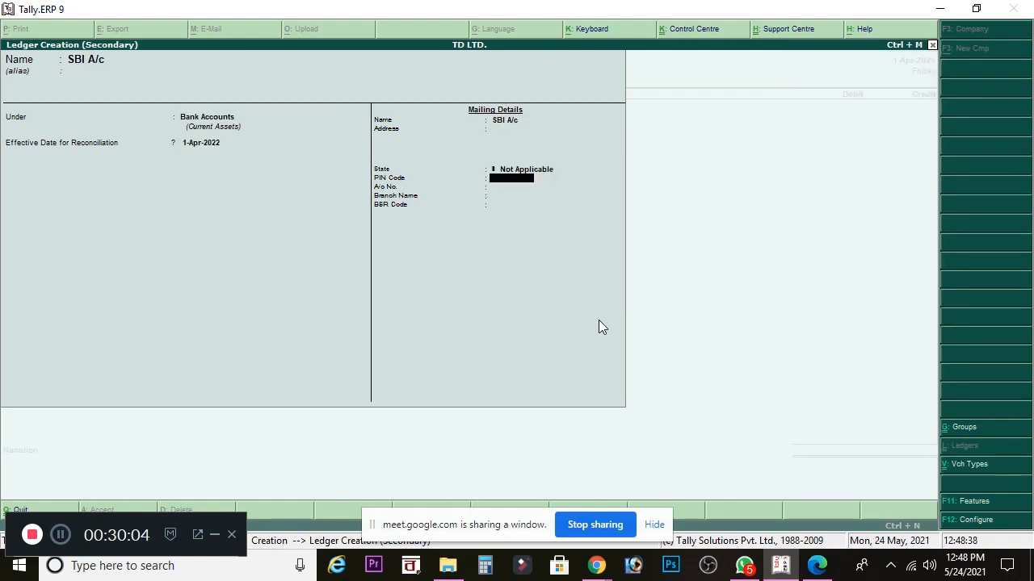
key(Return)
key(Return)
key(Return)
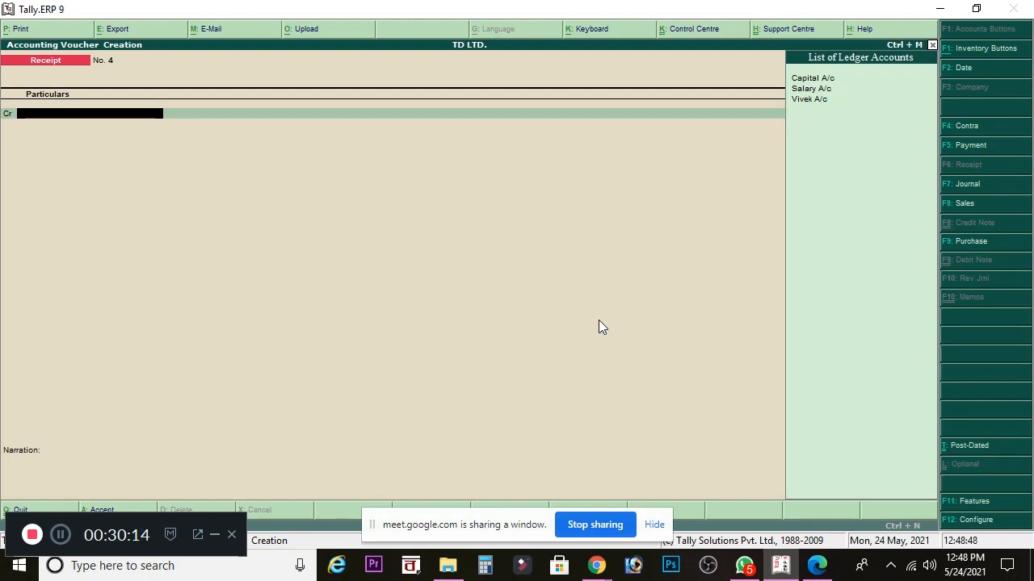
key(Return)
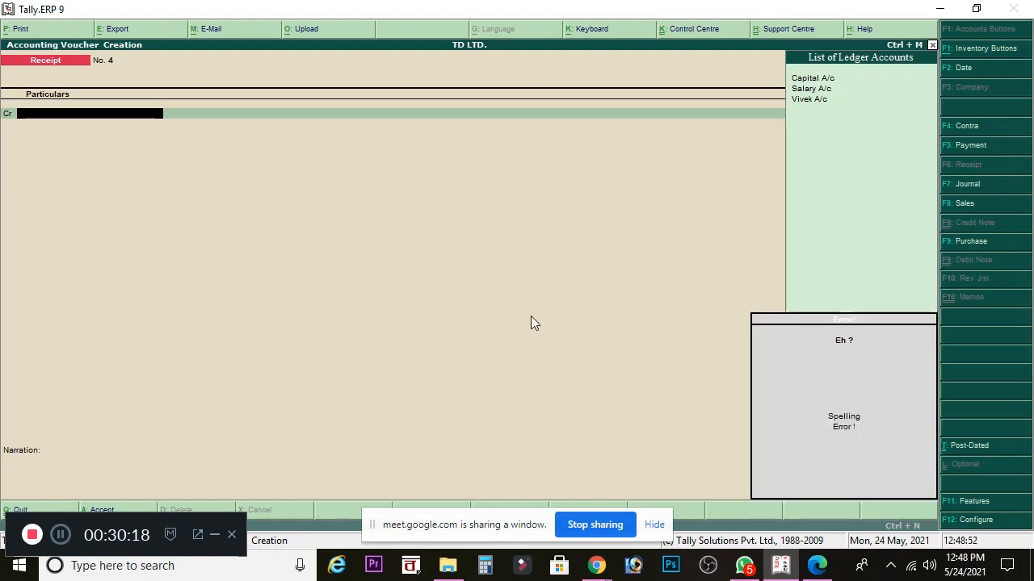
key(Escape)
key(Escape)
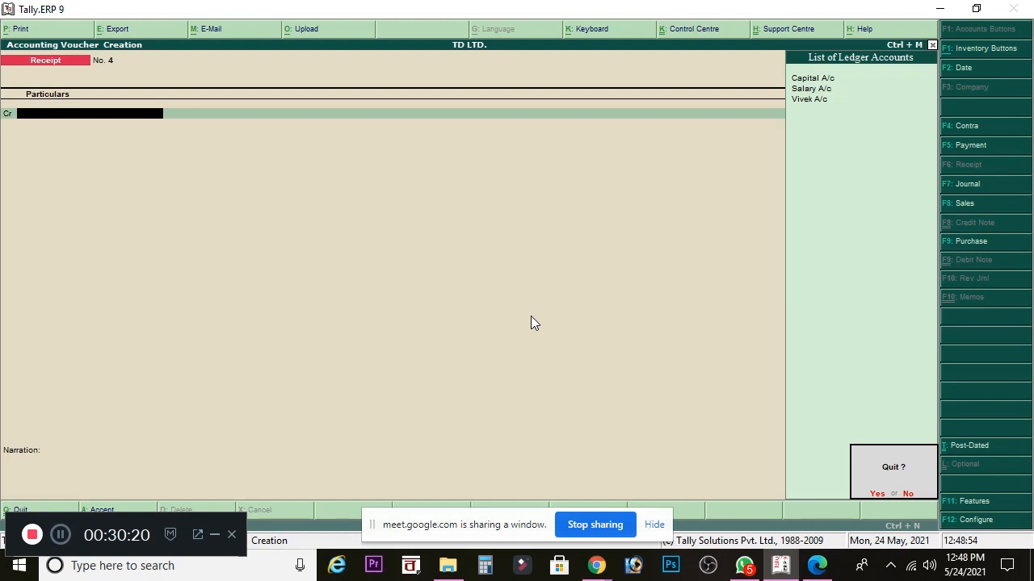
click(907, 494)
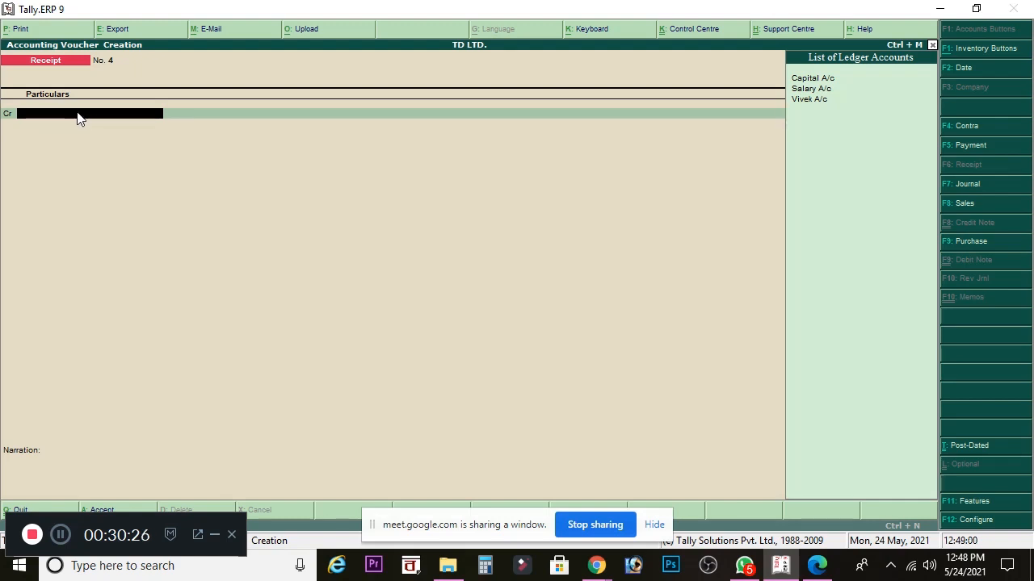
text(S)
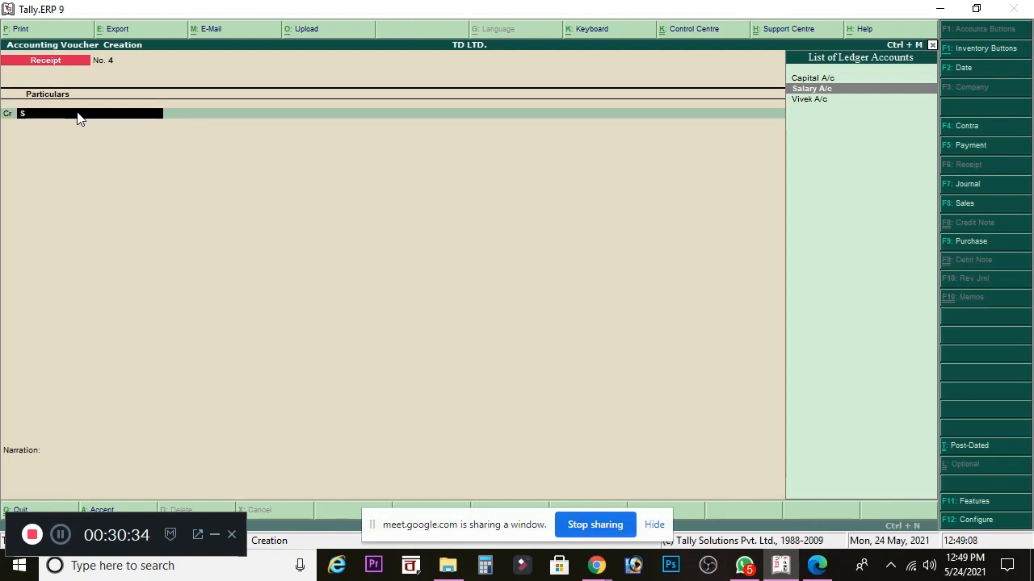
text(s)
key(BackSpace)
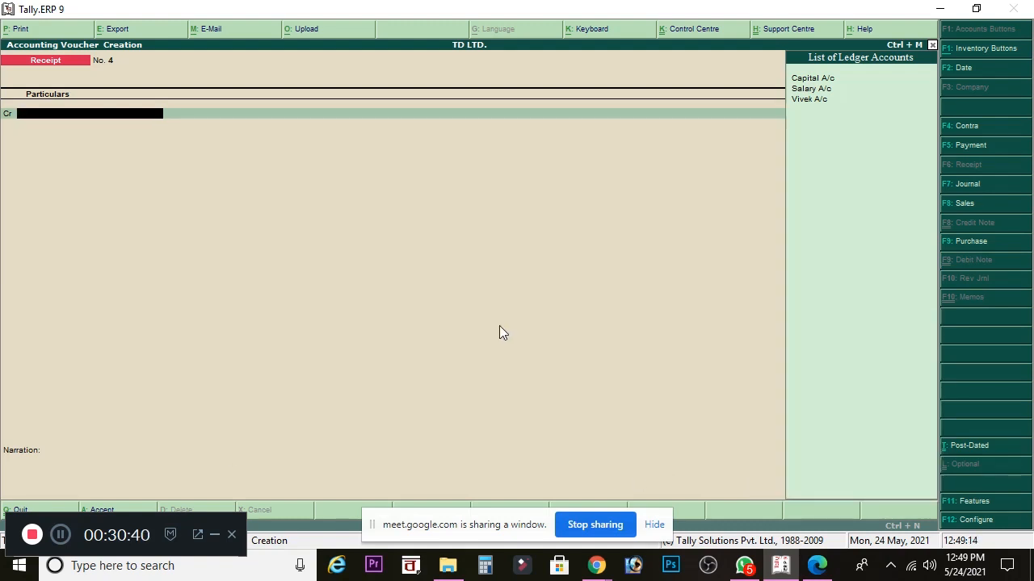
key(alt+c)
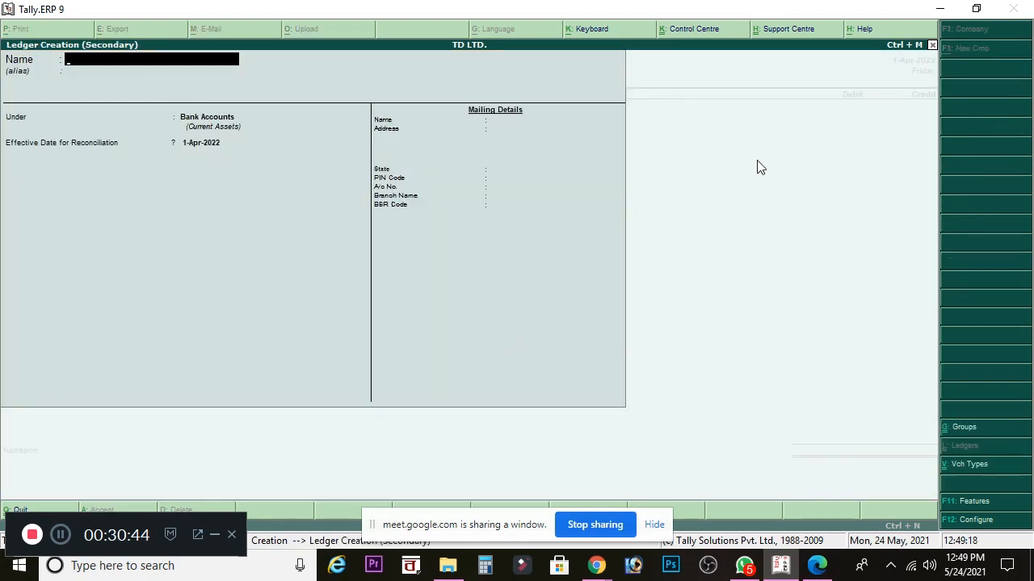
key(Escape)
key(y)
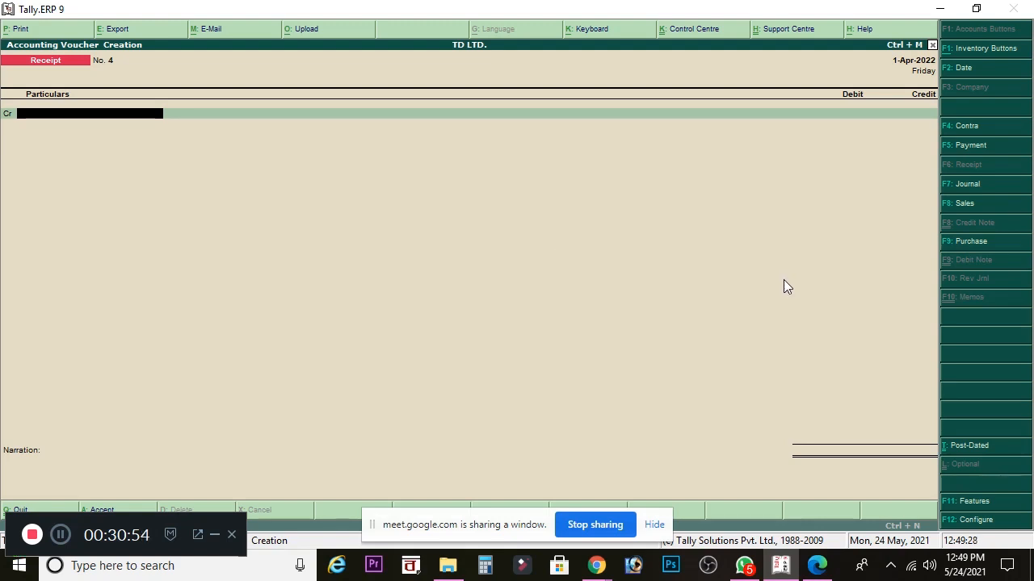
- Create a ledger named Commission A/c under Indirect Incomes, with inventory values not affected, as the voucher's credit account
key(alt+c)
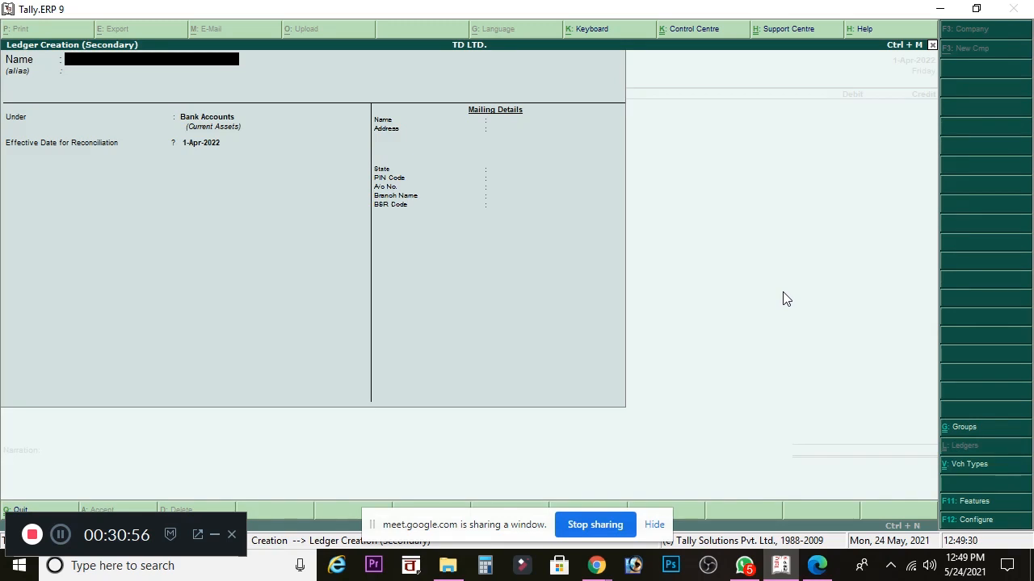
text(Commission A'c)
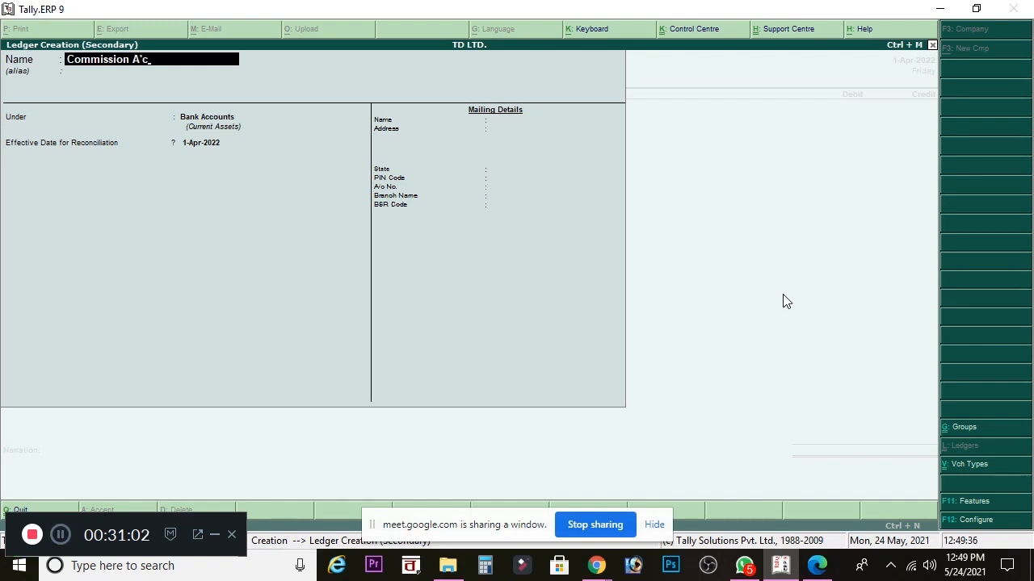
key(BackSpace)
key(BackSpace)
text(/c)
key(Return)
key(Return)
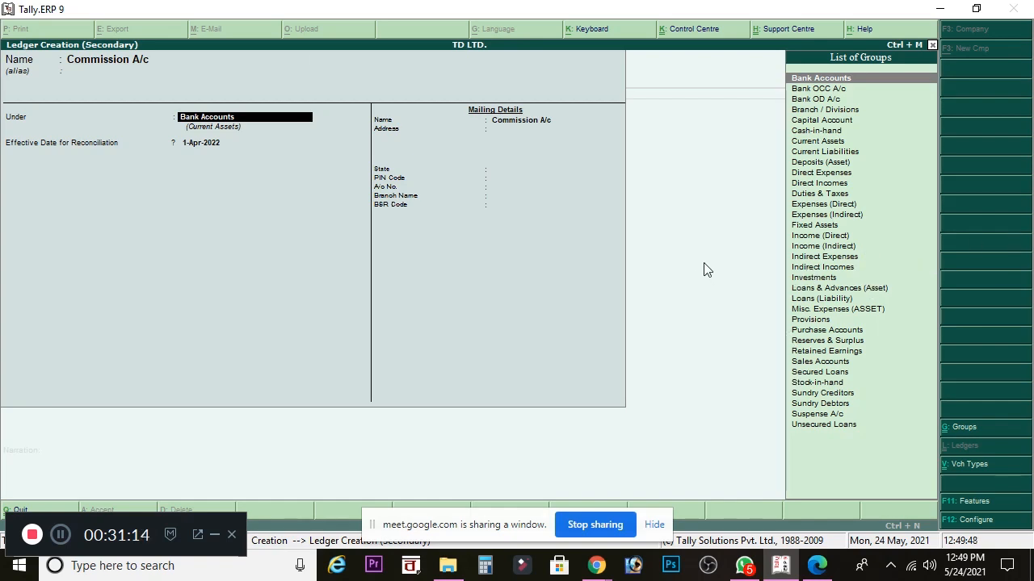
click(824, 268)
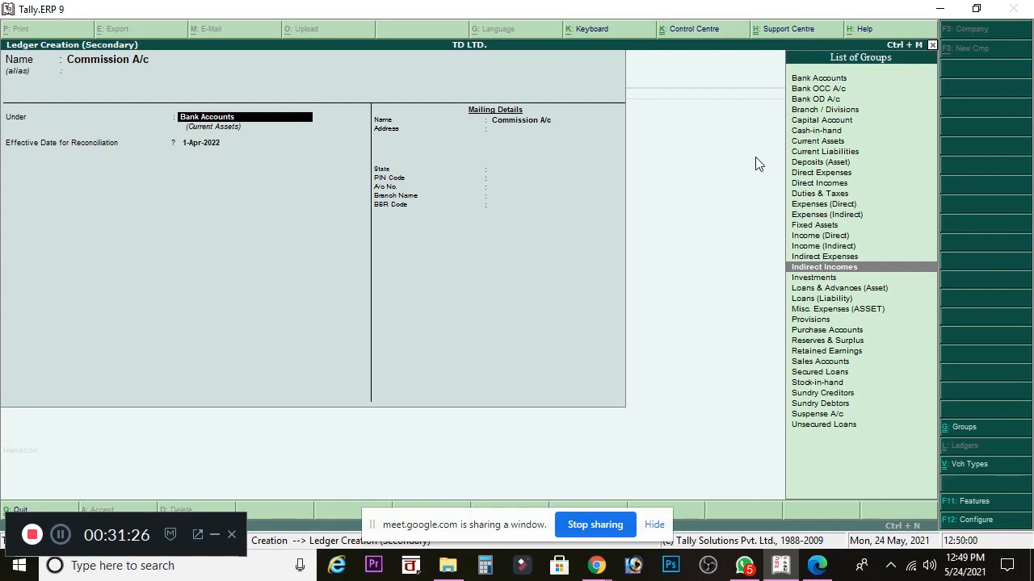
key(Return)
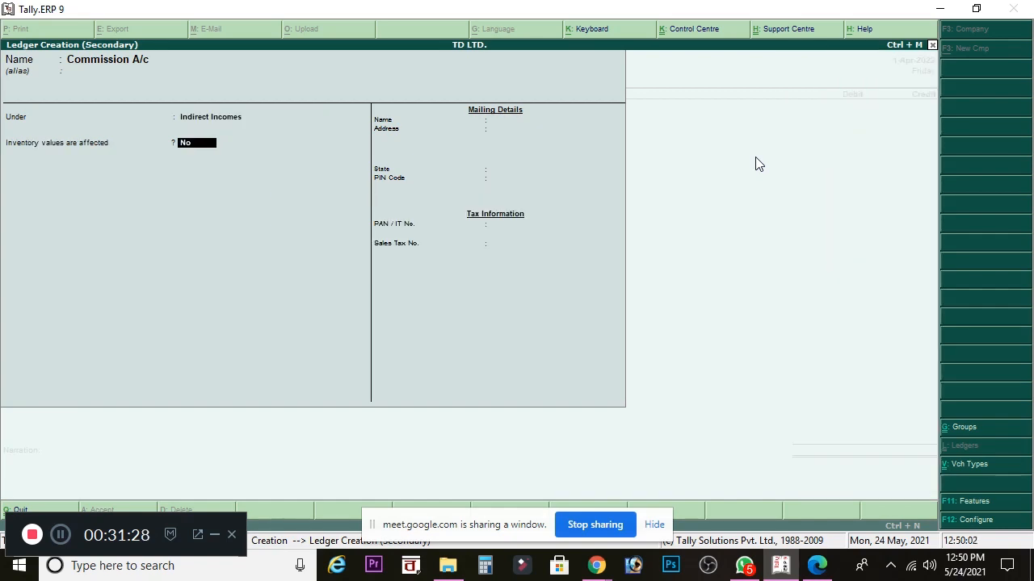
key(Return)
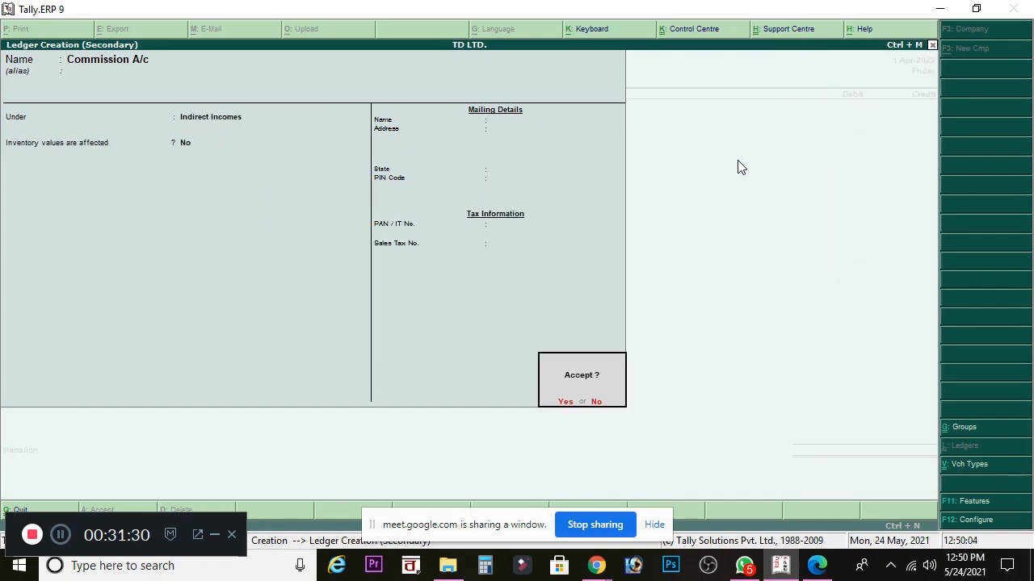
key(Return)
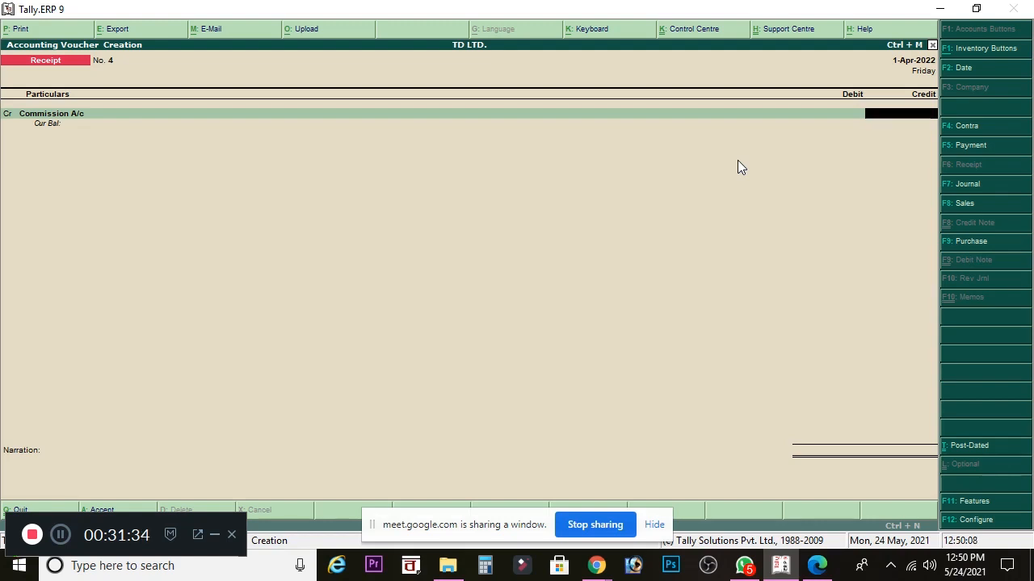
- Credit Commission A/c with 500 and debit SBI A/c with 500 in the receipt voucher
text(500)
key(Return)
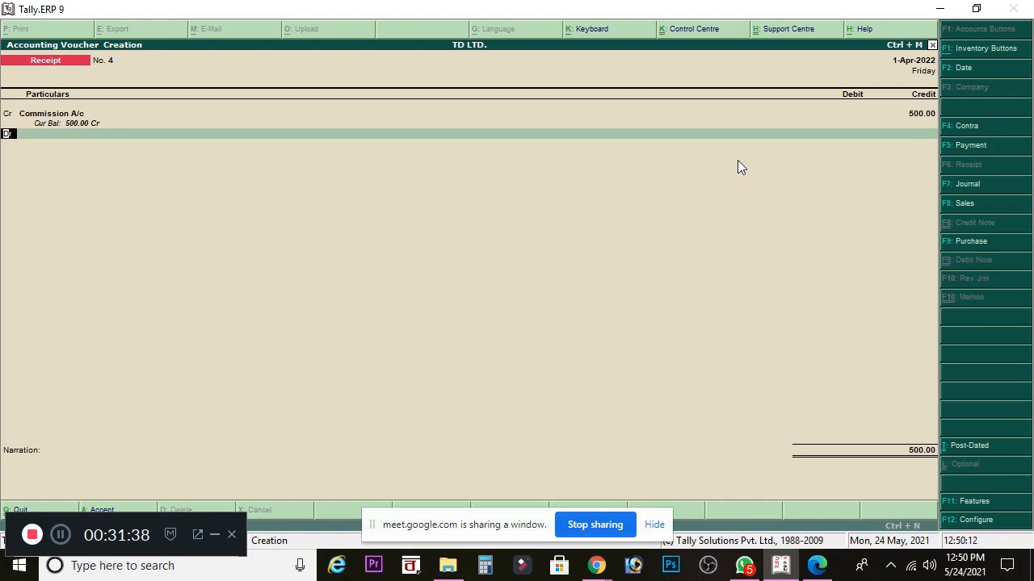
key(Return)
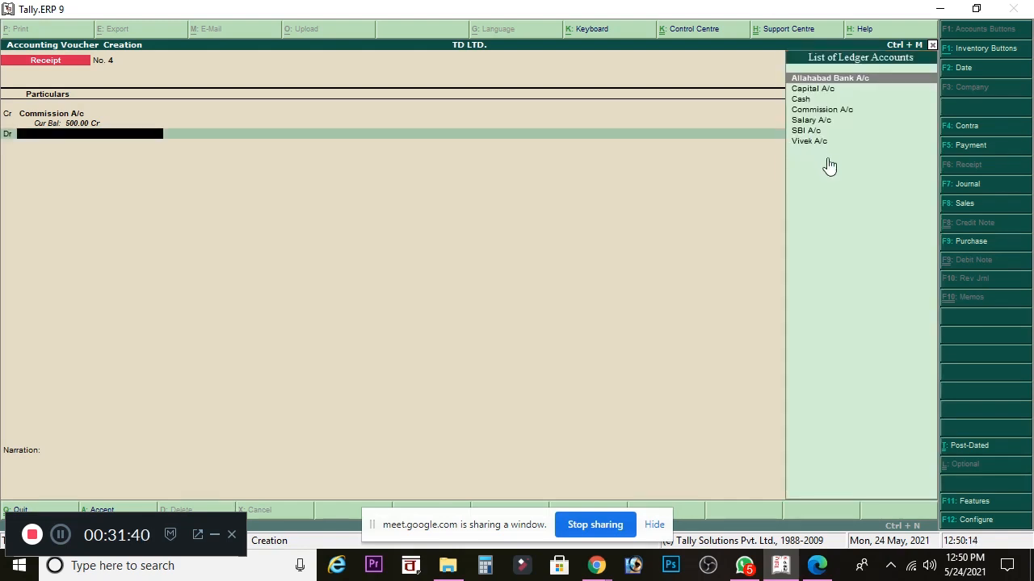
click(817, 133)
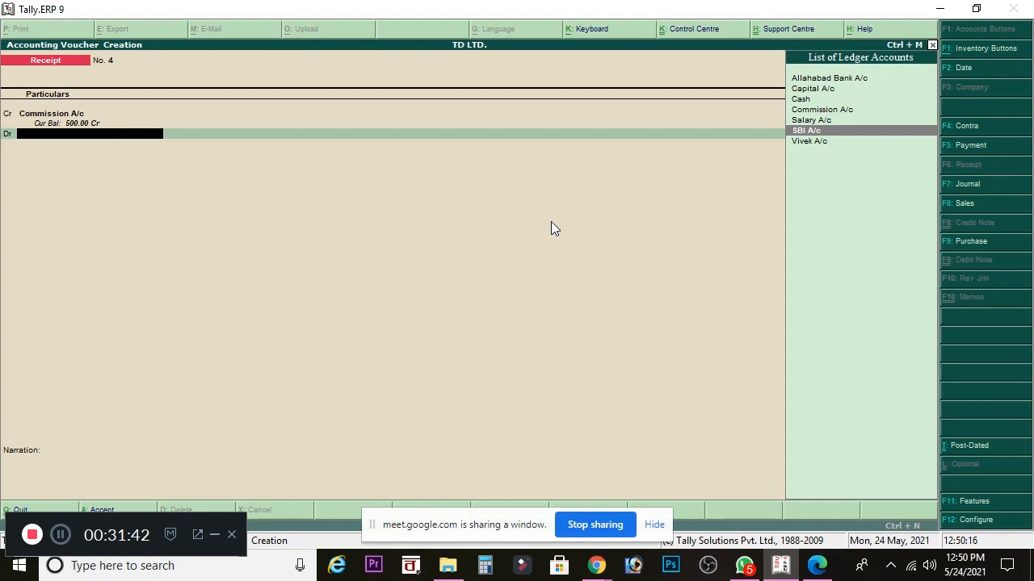
key(Return)
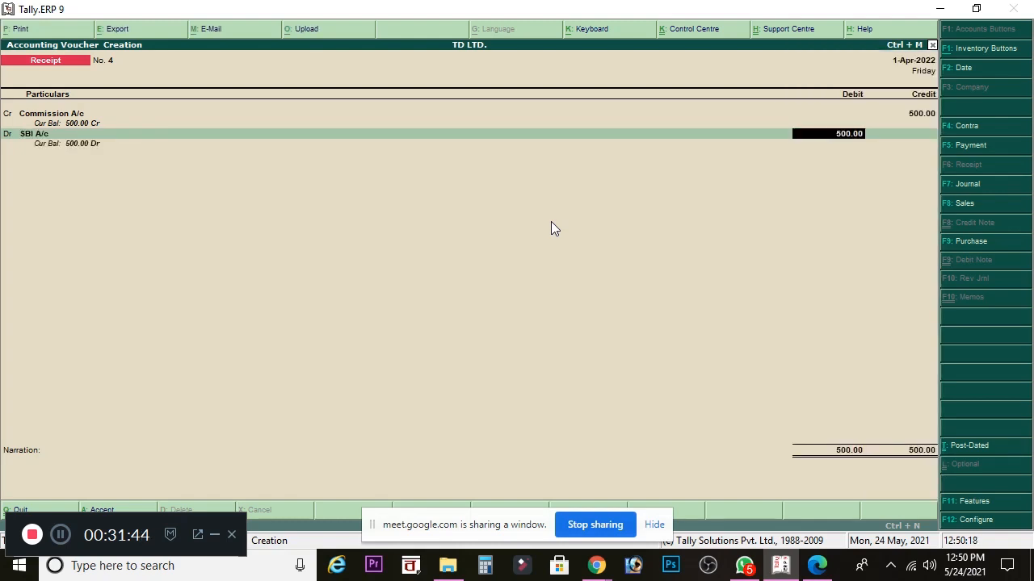
key(Return)
- Enter the narration "Being Commission received by cheque." after the cheque number label and save the receipt voucher
text(Bei)
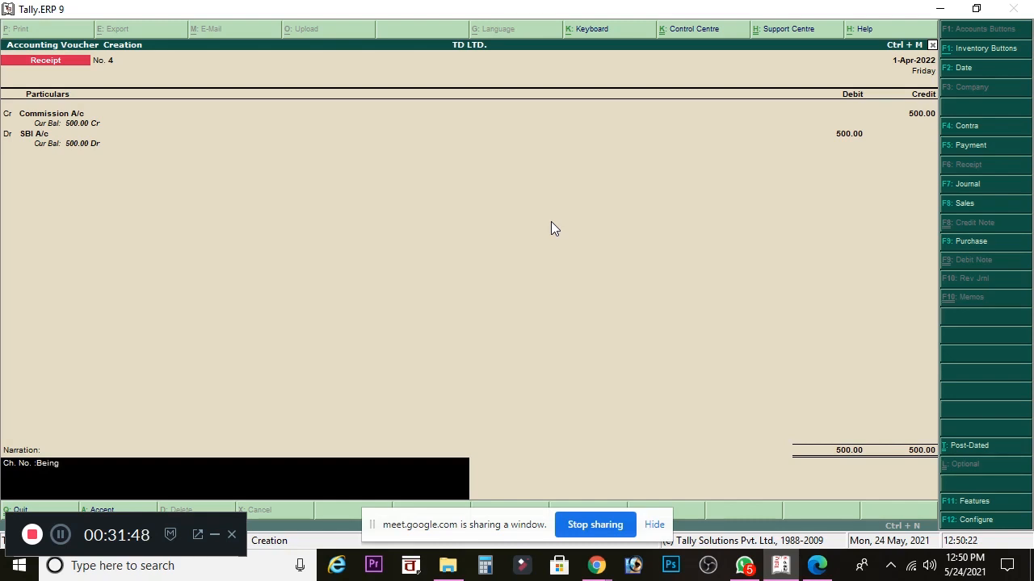
text(ng Commission received by cheque.)
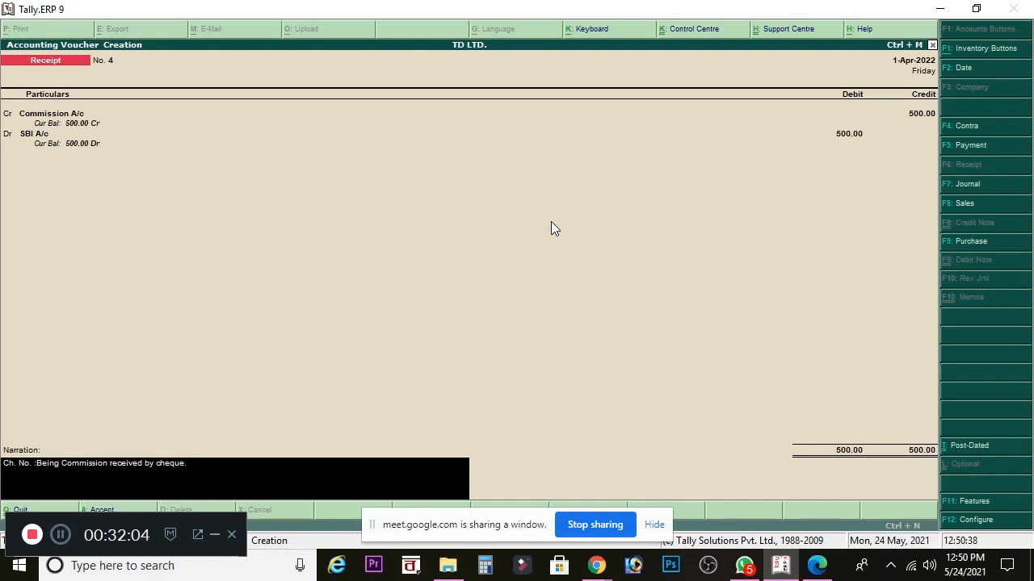
key(Return)
key(Return)
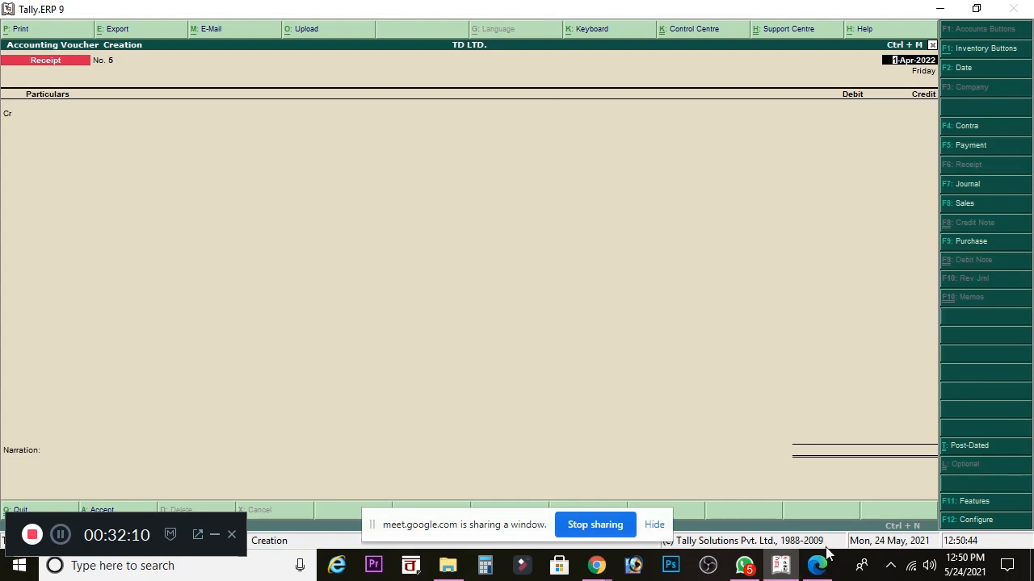
- Switch to TAX - SEM IV.pdf in Edge and erase the handwritten commission notes along with the dividing line
click(815, 566)
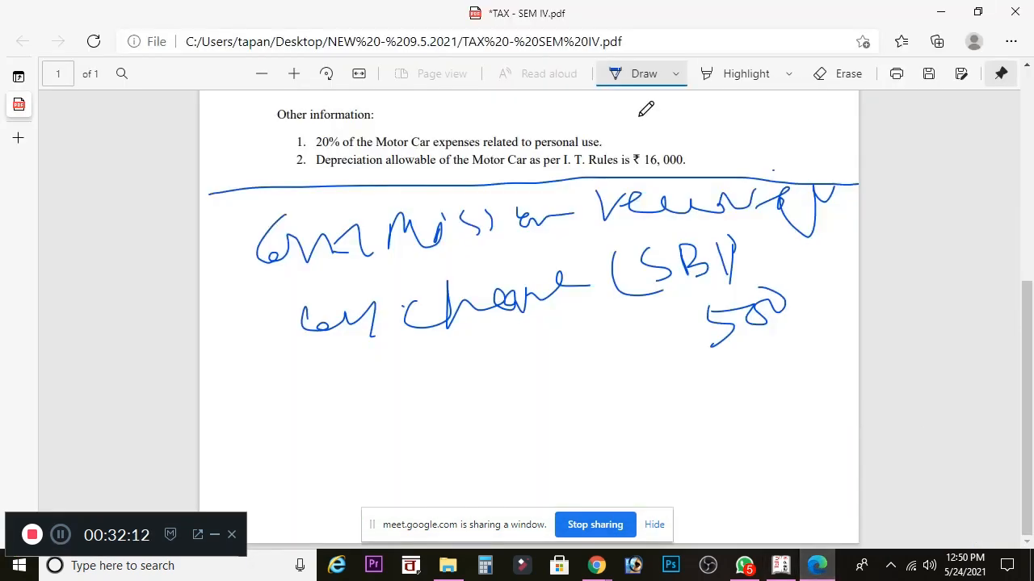
click(842, 72)
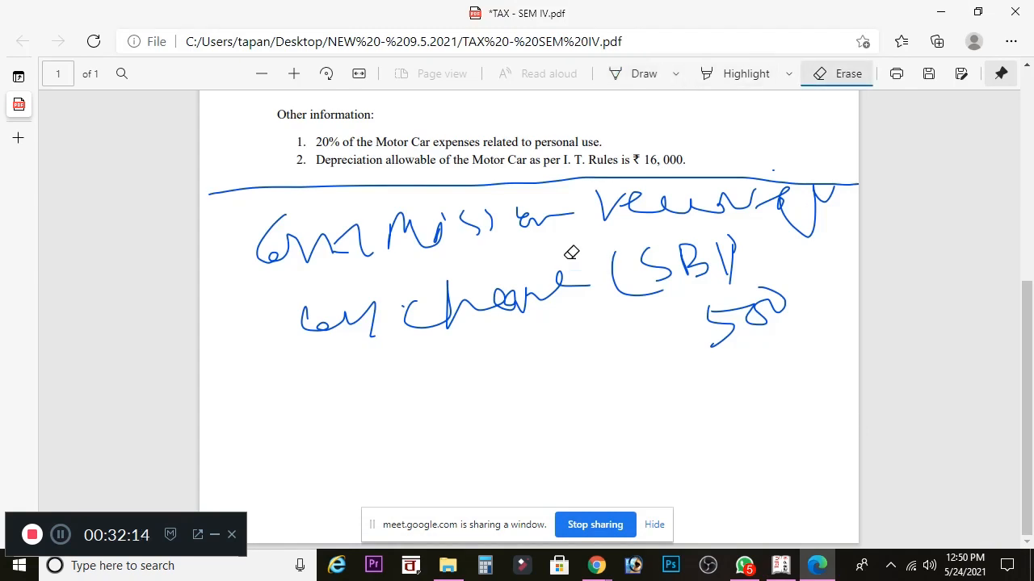
mouse_move(271, 256)
mouse_down()
mouse_move(436, 234)
mouse_move(780, 219)
mouse_move(635, 174)
mouse_move(859, 185)
mouse_move(328, 342)
mouse_move(595, 317)
mouse_move(796, 283)
mouse_move(715, 332)
mouse_up()
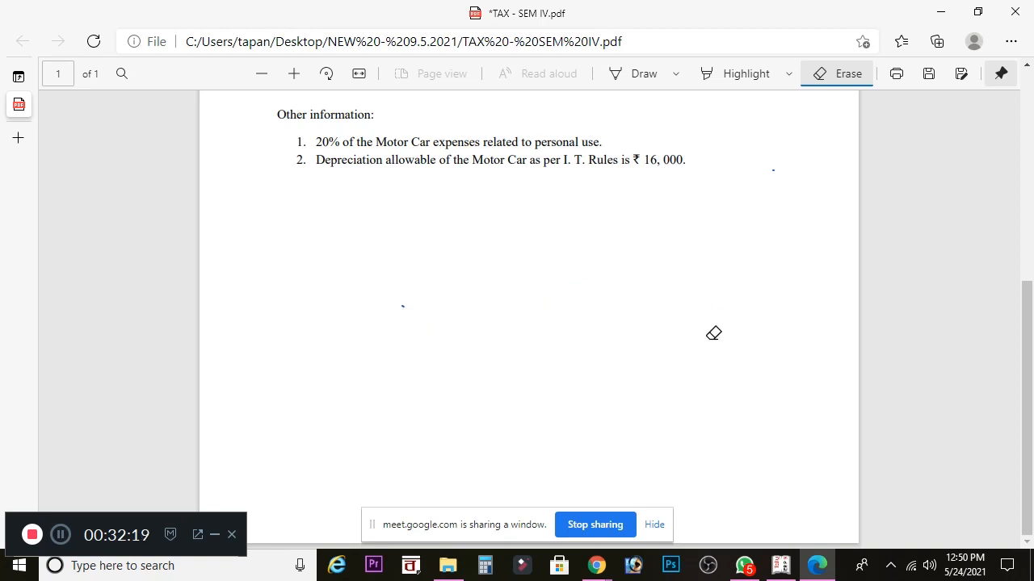
- Handwrite the note "Som Traders advanced ₹ 5000 to purchase Goods." below the other information with the Draw tool
click(634, 79)
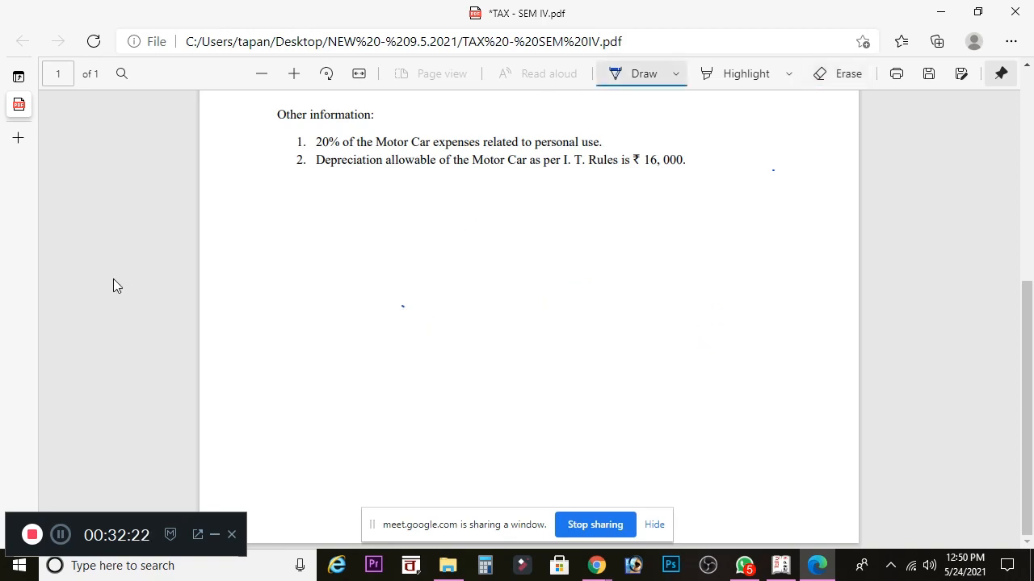
click(620, 80)
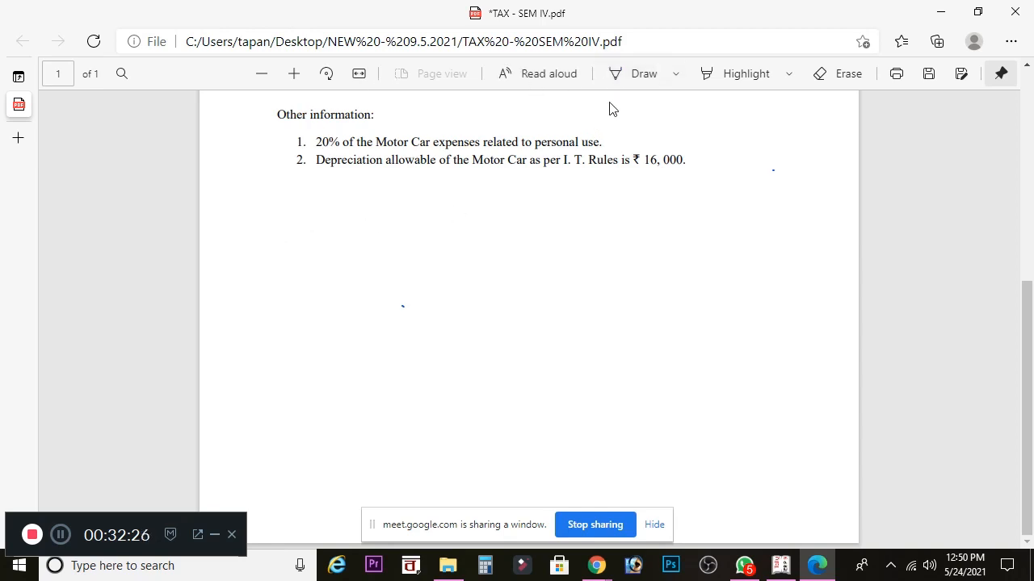
click(634, 75)
mouse_move(281, 209)
mouse_down()
mouse_move(271, 242)
mouse_move(312, 222)
mouse_move(374, 230)
mouse_move(433, 200)
mouse_move(427, 229)
mouse_move(494, 207)
mouse_move(562, 208)
mouse_move(597, 194)
mouse_up()
mouse_move(662, 196)
mouse_down()
mouse_move(655, 203)
mouse_move(765, 180)
mouse_move(771, 195)
mouse_move(796, 198)
mouse_move(835, 185)
mouse_move(844, 158)
mouse_up()
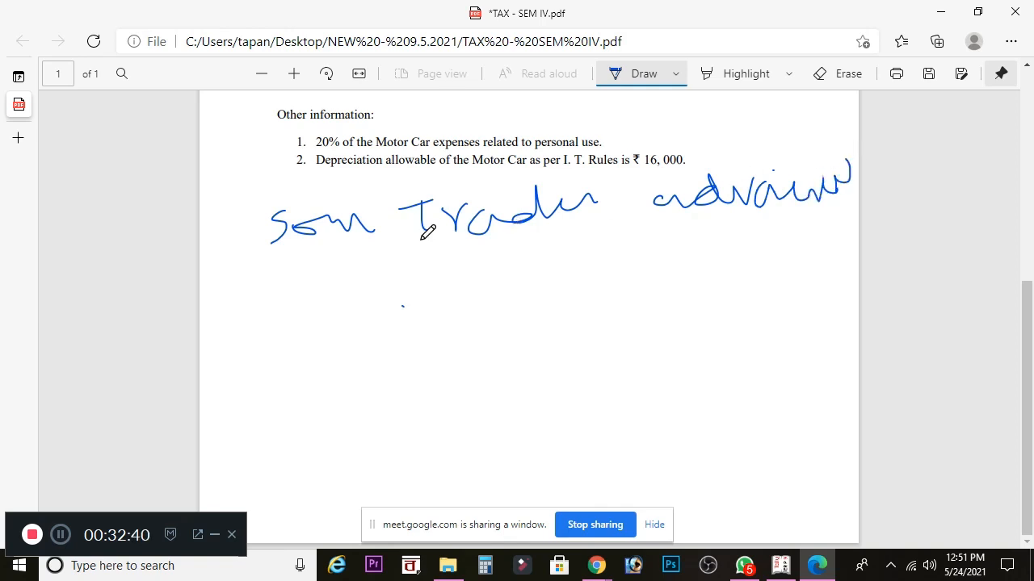
mouse_move(267, 274)
mouse_down()
mouse_move(303, 264)
mouse_move(296, 295)
mouse_move(312, 282)
mouse_up()
mouse_move(378, 257)
mouse_down()
mouse_move(376, 285)
mouse_move(428, 252)
mouse_move(570, 253)
mouse_move(560, 242)
mouse_move(643, 281)
mouse_up()
mouse_move(639, 239)
mouse_down()
mouse_move(641, 262)
mouse_move(656, 239)
mouse_move(814, 239)
mouse_move(858, 206)
mouse_up()
drag(416, 306, 422, 358)
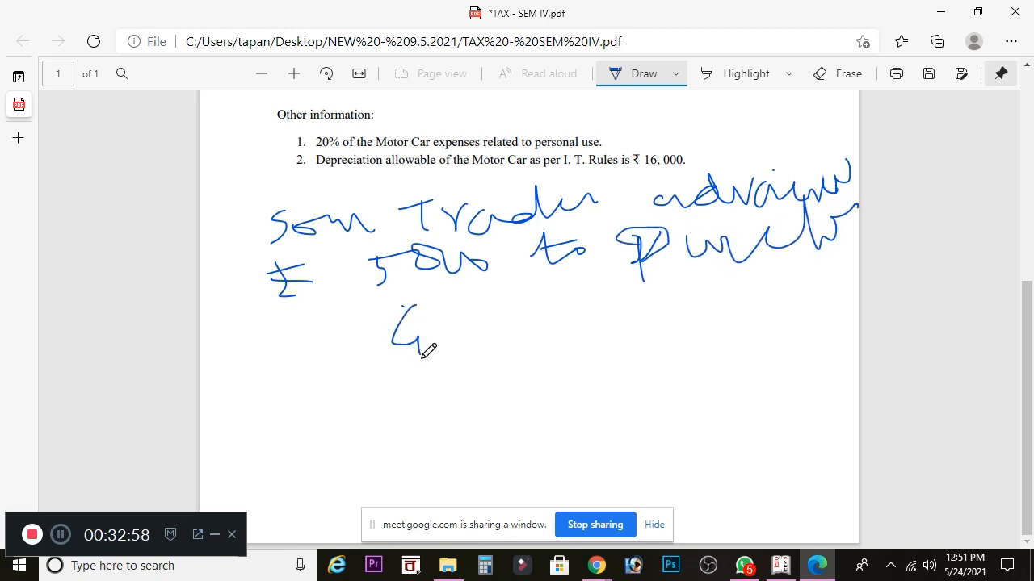
mouse_move(462, 326)
mouse_down()
mouse_move(461, 343)
mouse_move(474, 344)
mouse_move(514, 332)
mouse_move(493, 305)
mouse_move(557, 305)
mouse_up()
drag(555, 311, 537, 339)
click(565, 327)
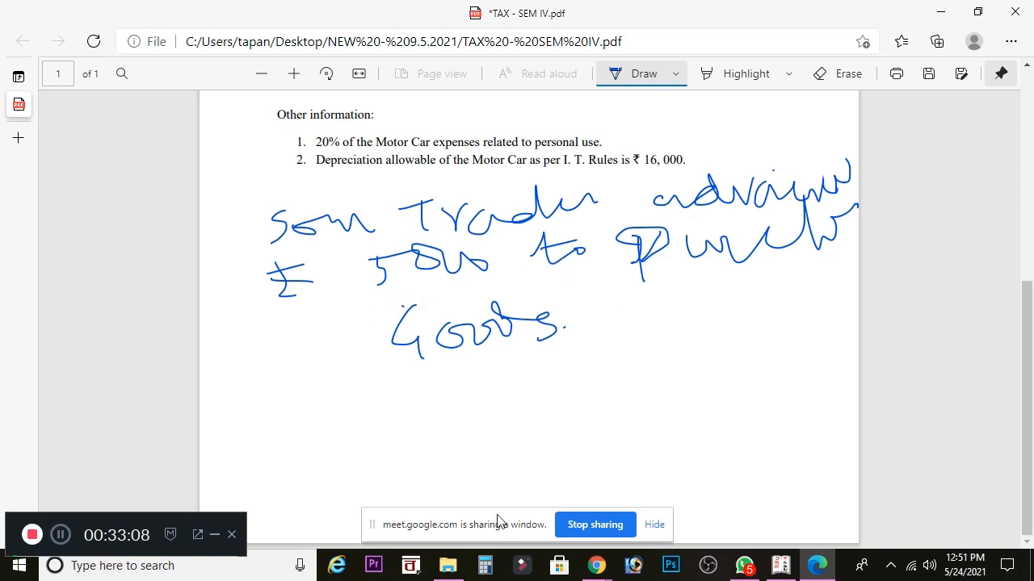
- Look in on the Google Meet window in Chrome and switch to the receipt voucher in Tally.ERP 9
click(597, 568)
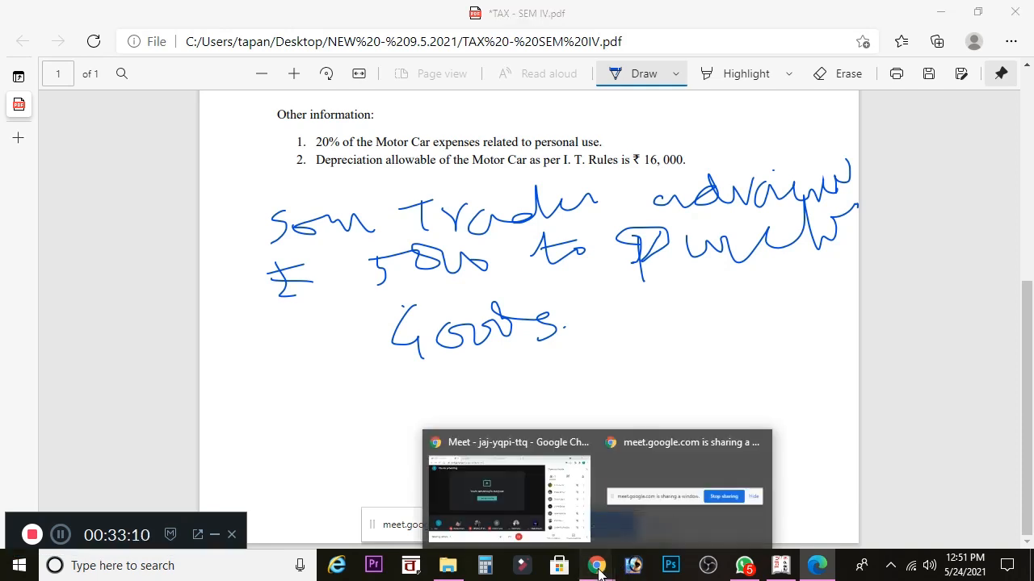
click(541, 525)
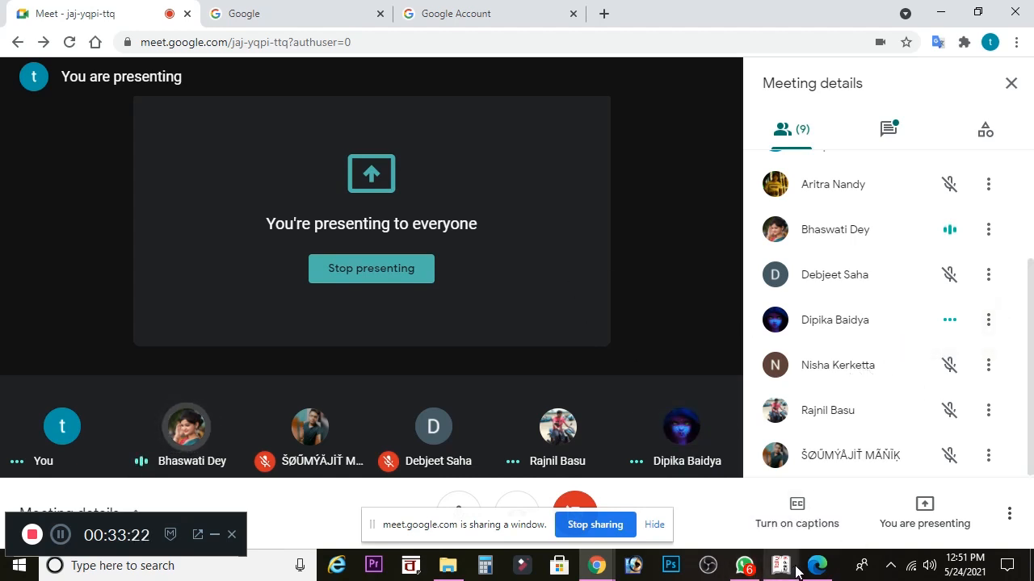
mouse_move(792, 572)
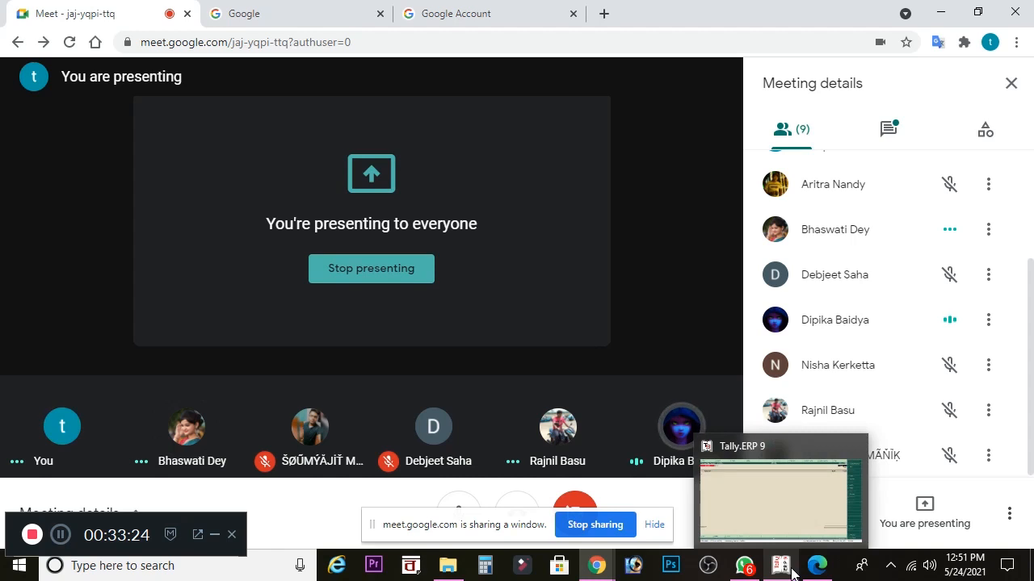
click(726, 457)
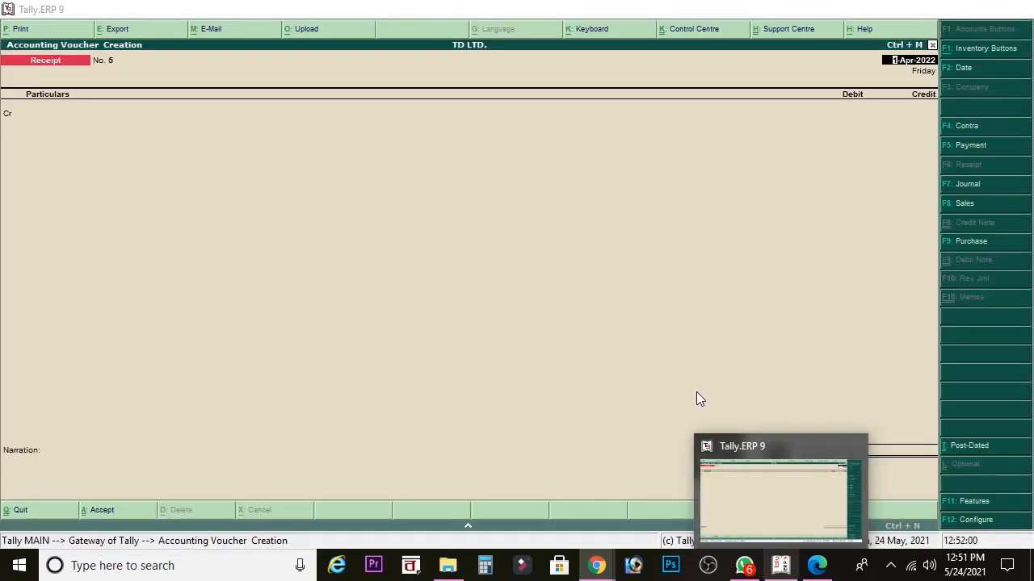
click(791, 567)
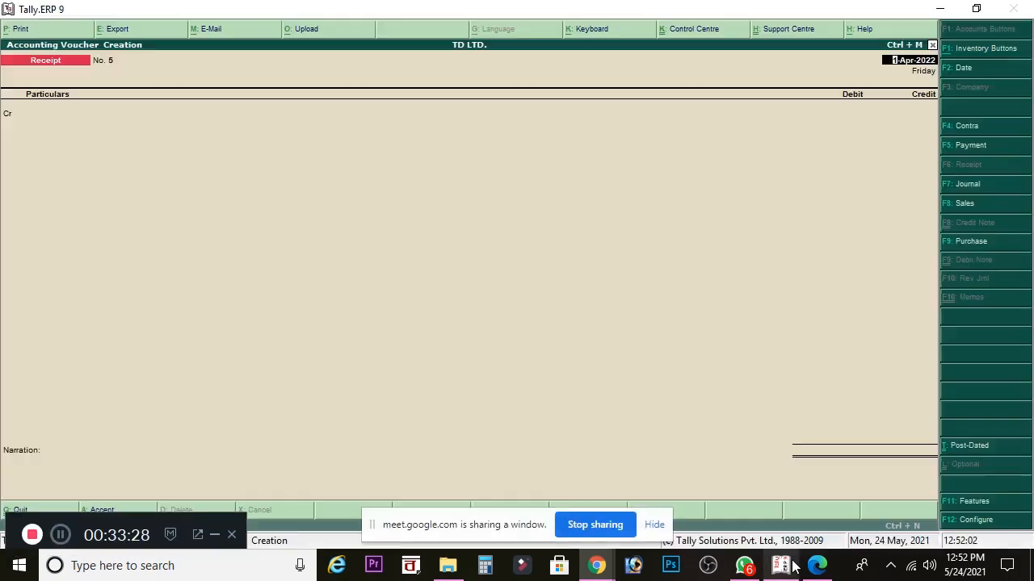
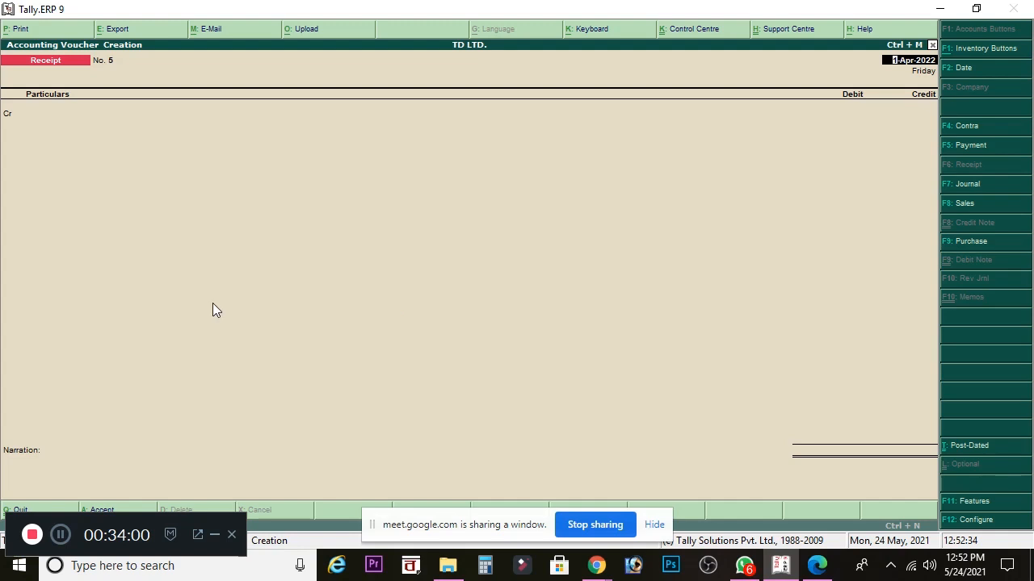
- Start a new ledger named Som Traders A/c for the receipt voucher's credit account
click(72, 114)
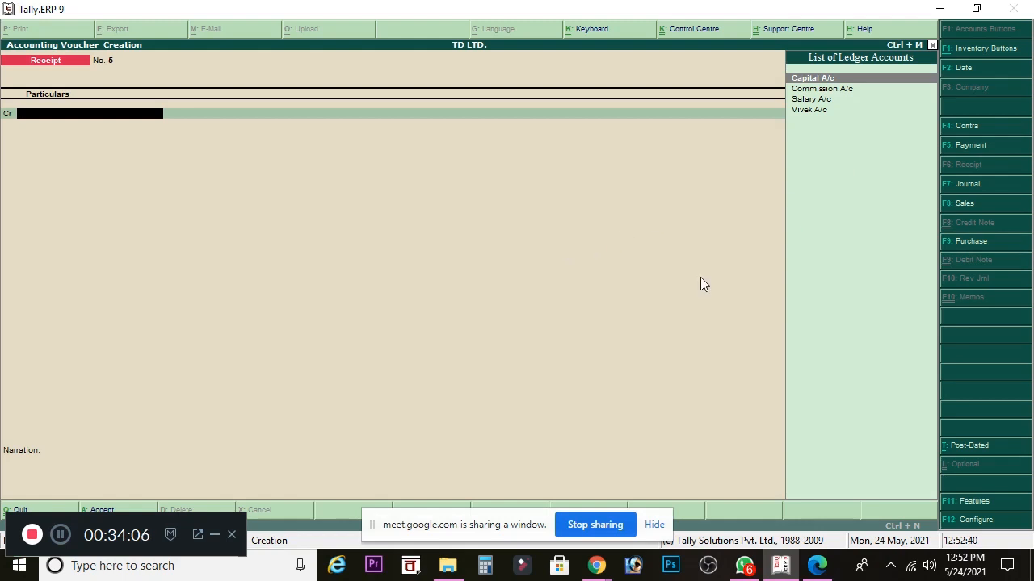
key(alt+c)
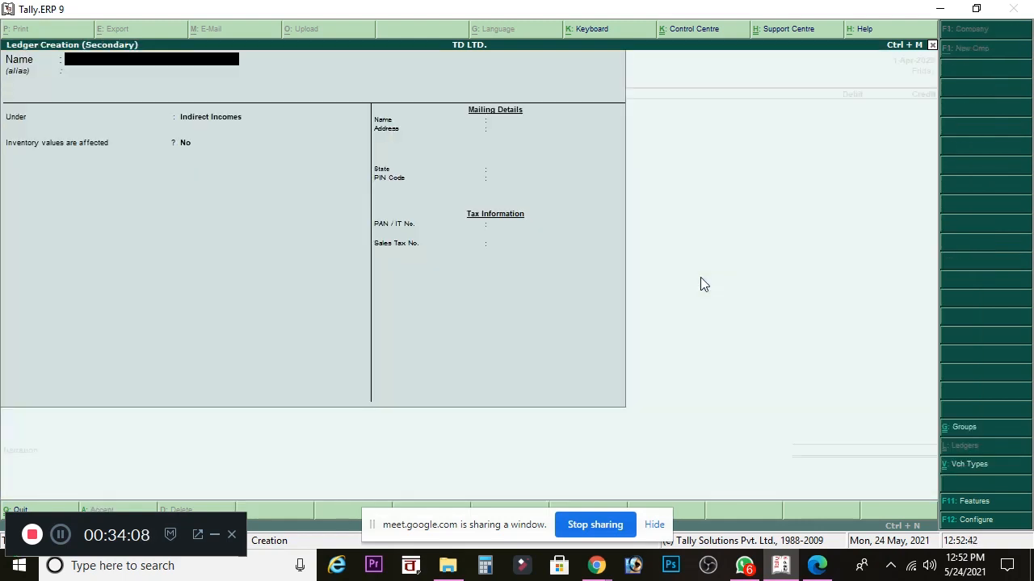
text(S)
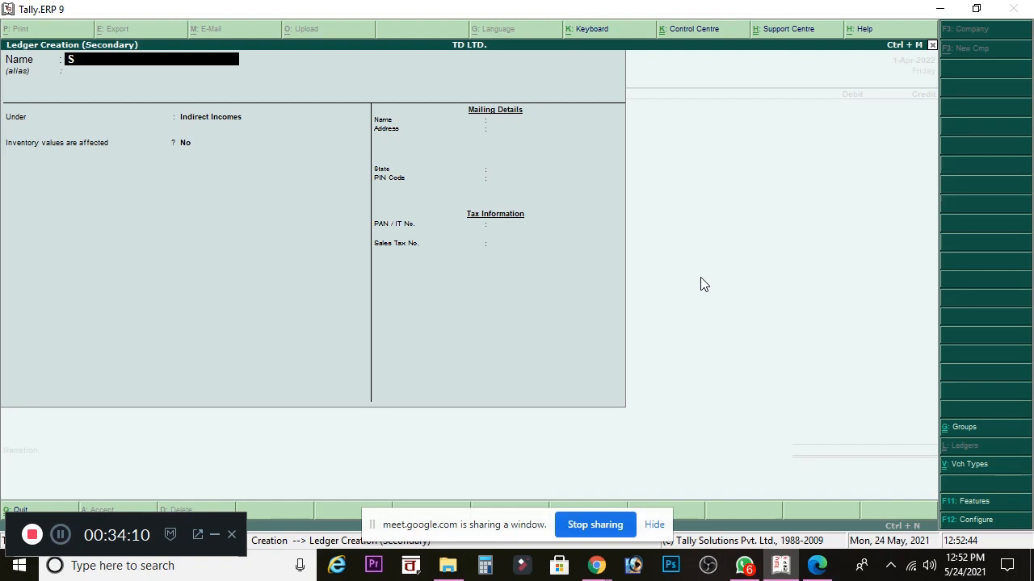
text(om Traders A/c)
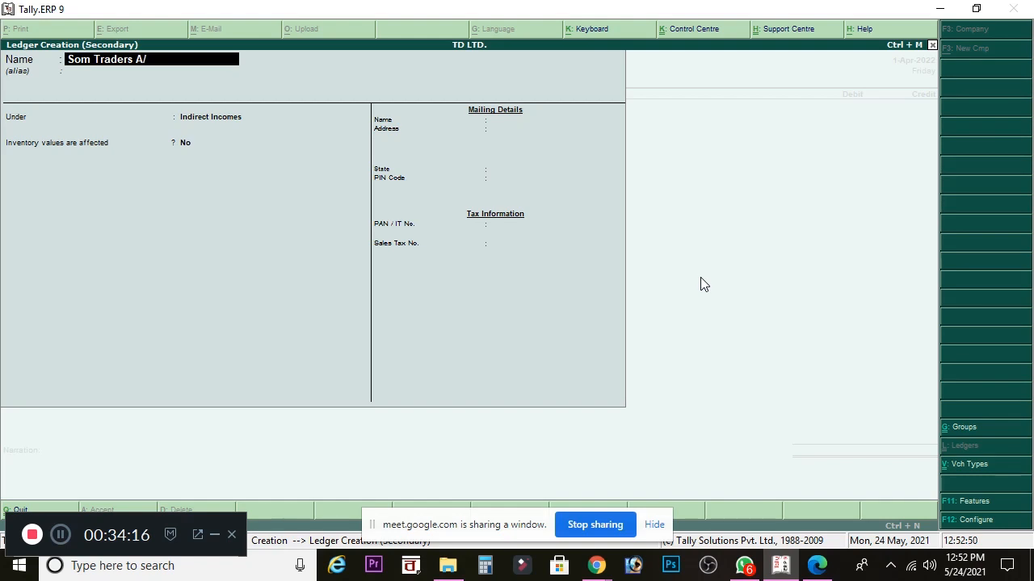
key(Return)
key(Return)
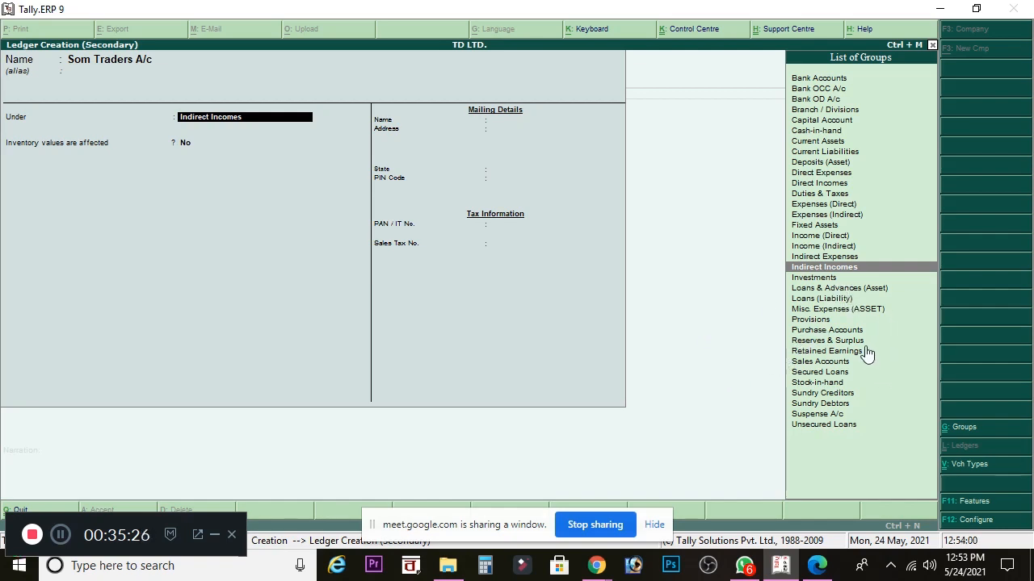
- Place the new ledger under Sundry Creditors, keep the remaining defaults and save it as the voucher's credit account
click(824, 394)
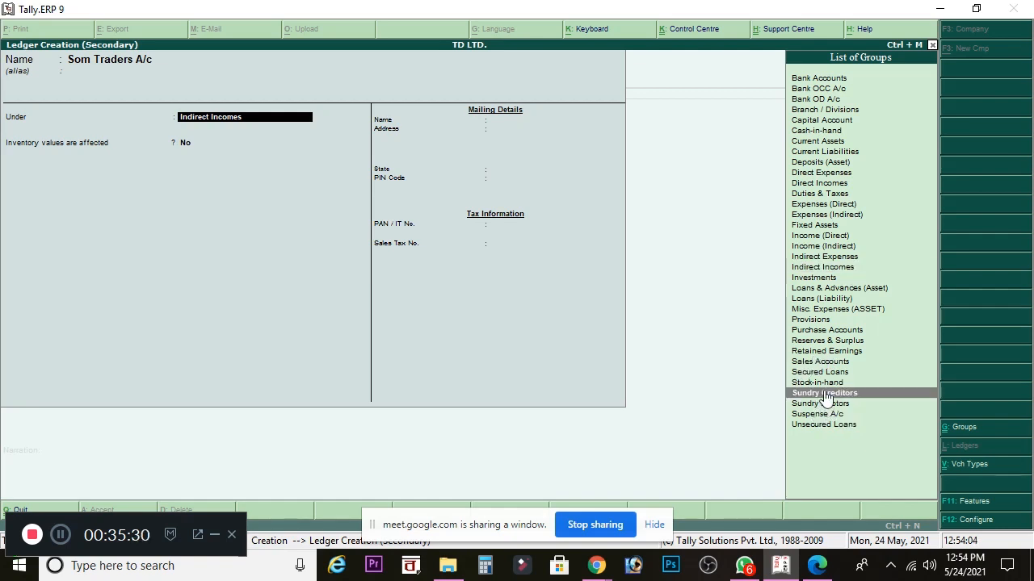
key(Return)
key(Return)
key(Return)
key(Return)
key(Return)
key(Return)
key(Return)
key(Return)
key(Return)
key(Return)
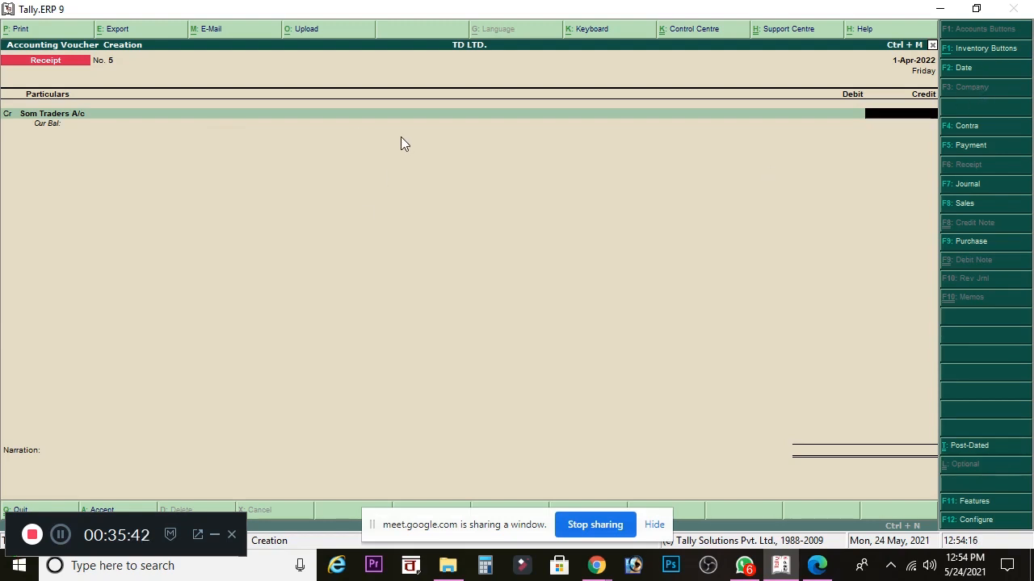
- Credit Som Traders A/c with 5000 and allocate the amount On Account in the bill-wise details
text(5000)
key(Return)
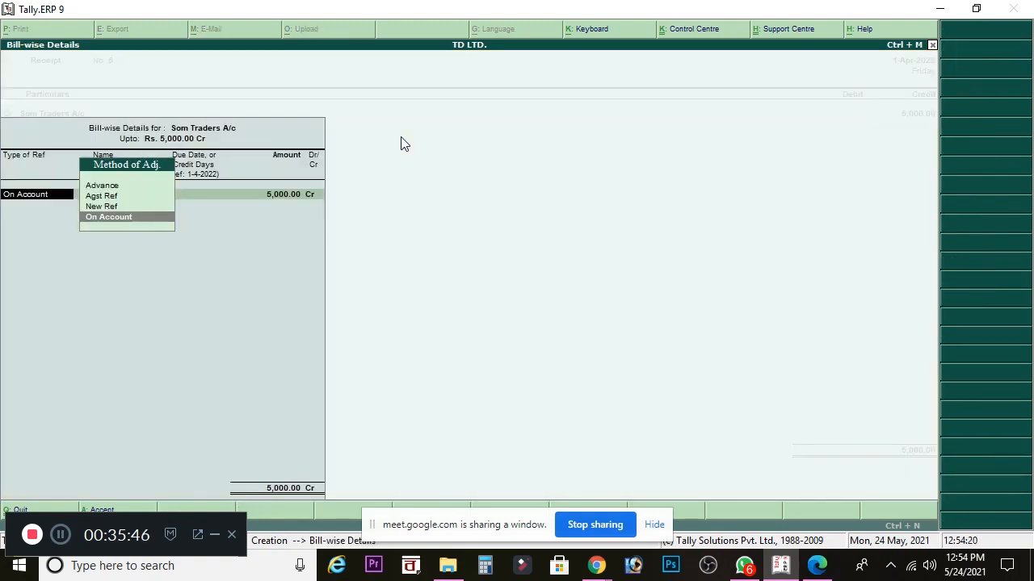
key(Return)
key(Return)
key(Return)
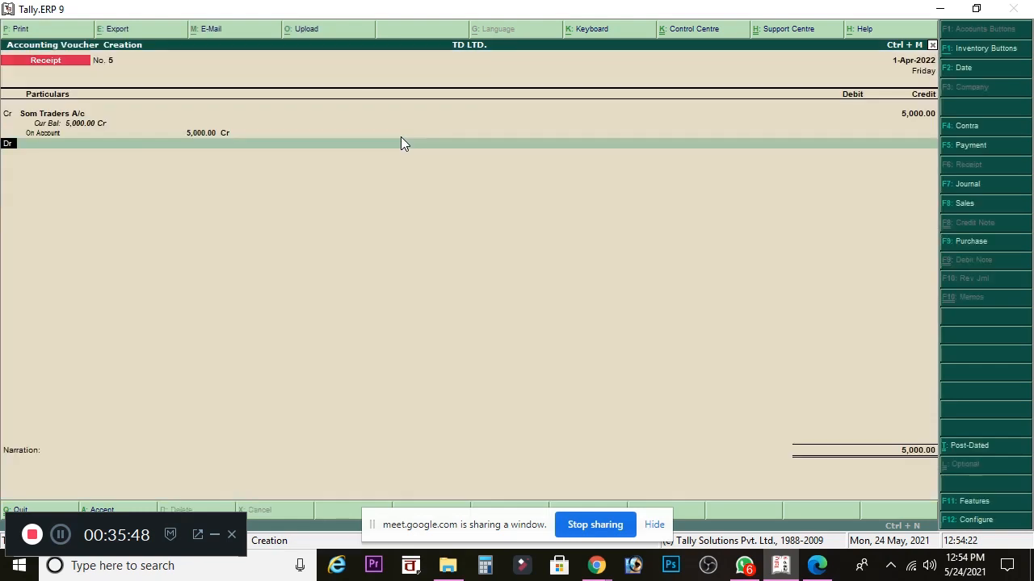
- Debit Cash with 5,000.00 in the receipt voucher
key(Return)
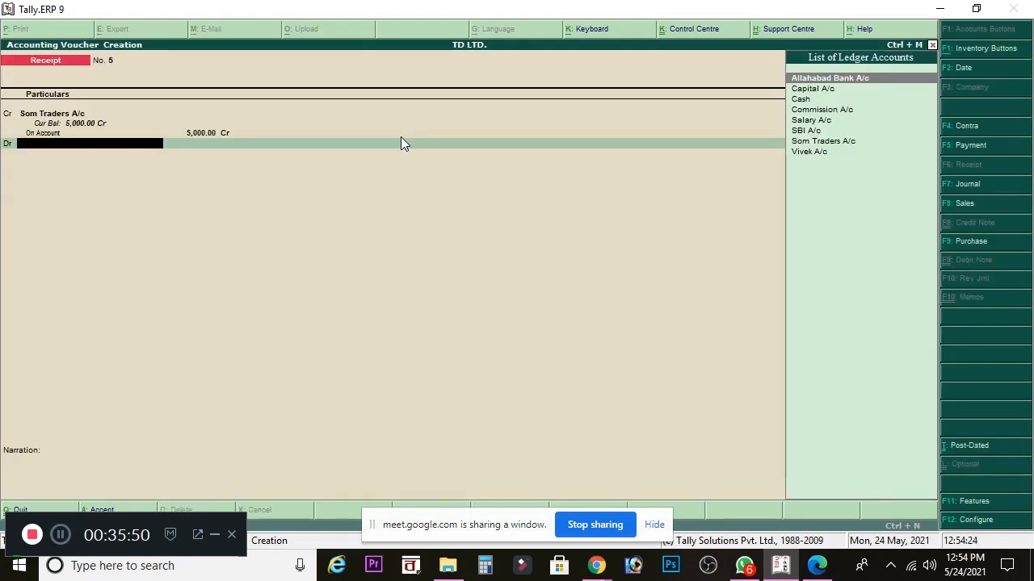
click(800, 100)
key(Return)
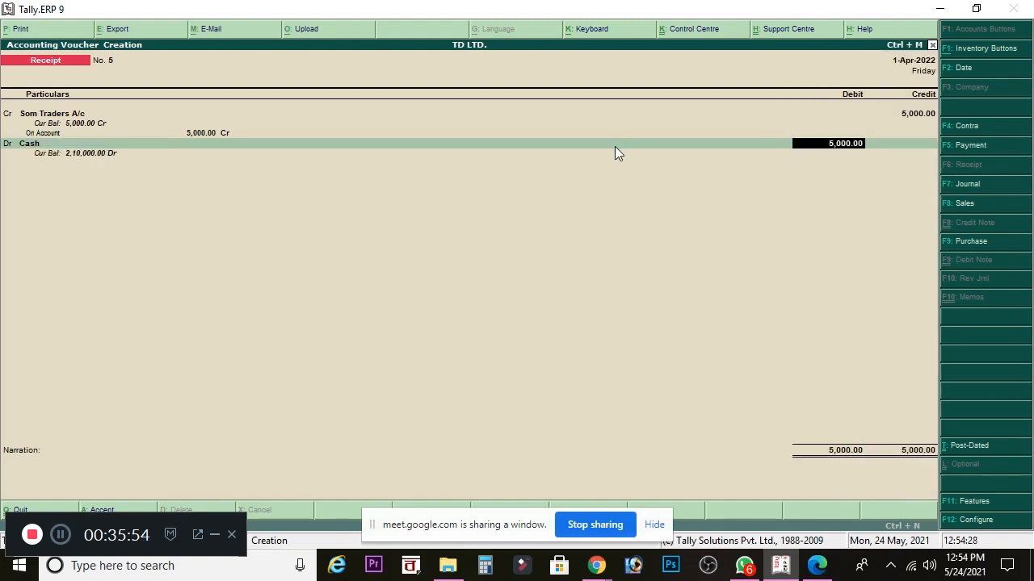
key(Return)
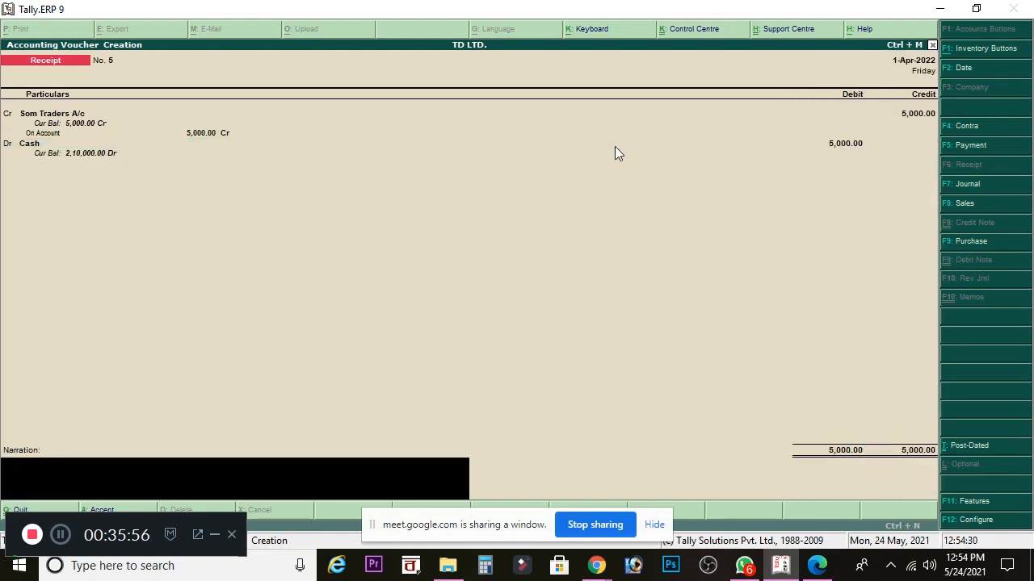
- Enter the narration "Being Cash advanced by Som Traders" and save the receipt voucher
text(Being Cash advanced by S)
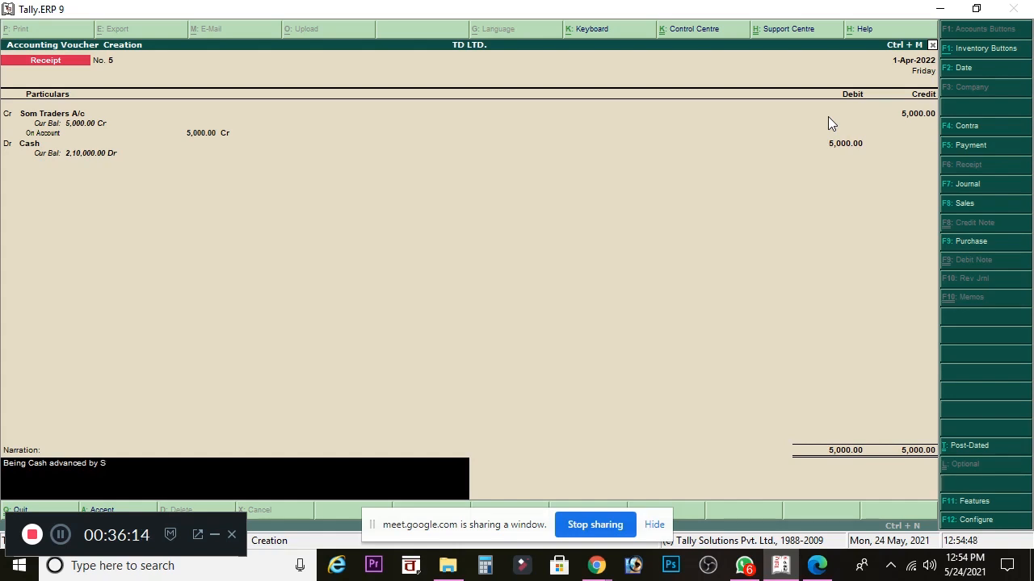
text(om Trade)
key(Return)
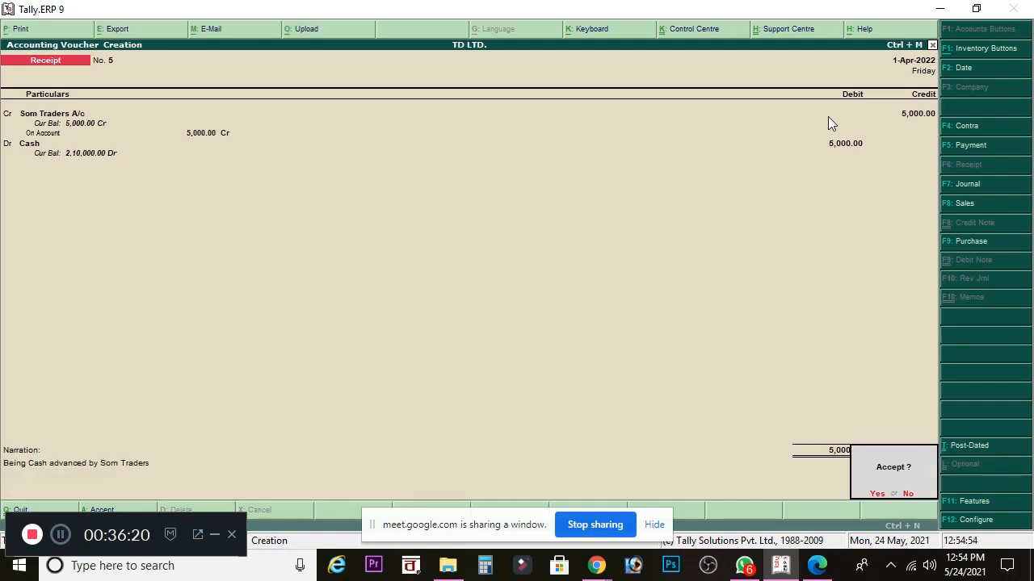
key(Return)
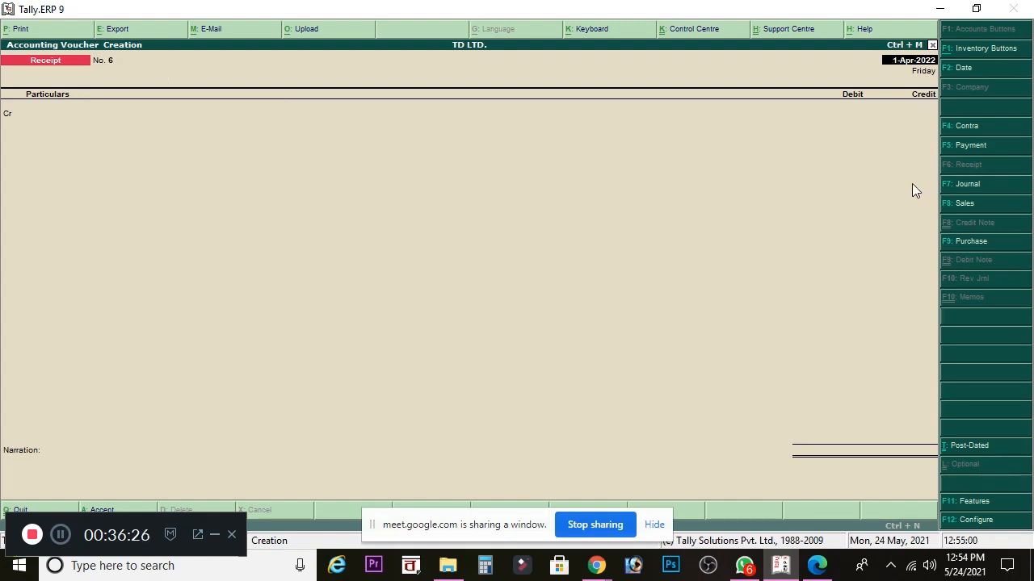
- Leave voucher entry and open the balance sheet of TD LTD
key(BackSpace)
key(Escape)
key(y)
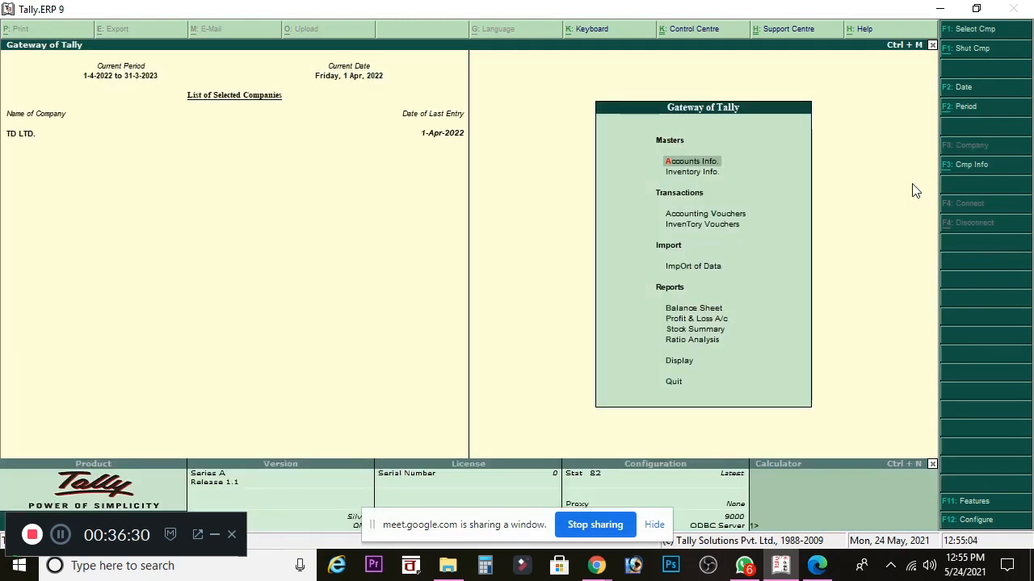
click(686, 310)
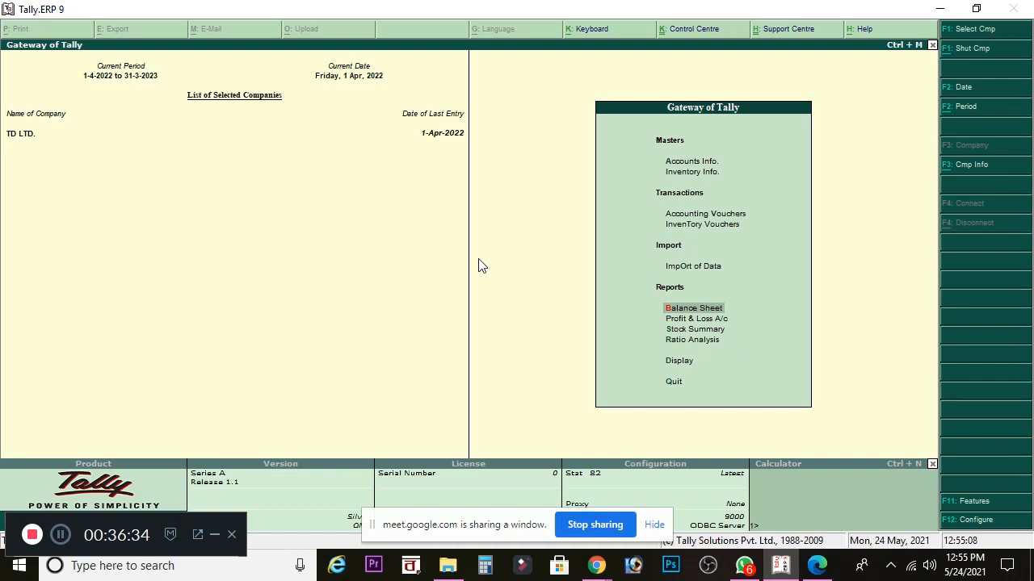
key(Return)
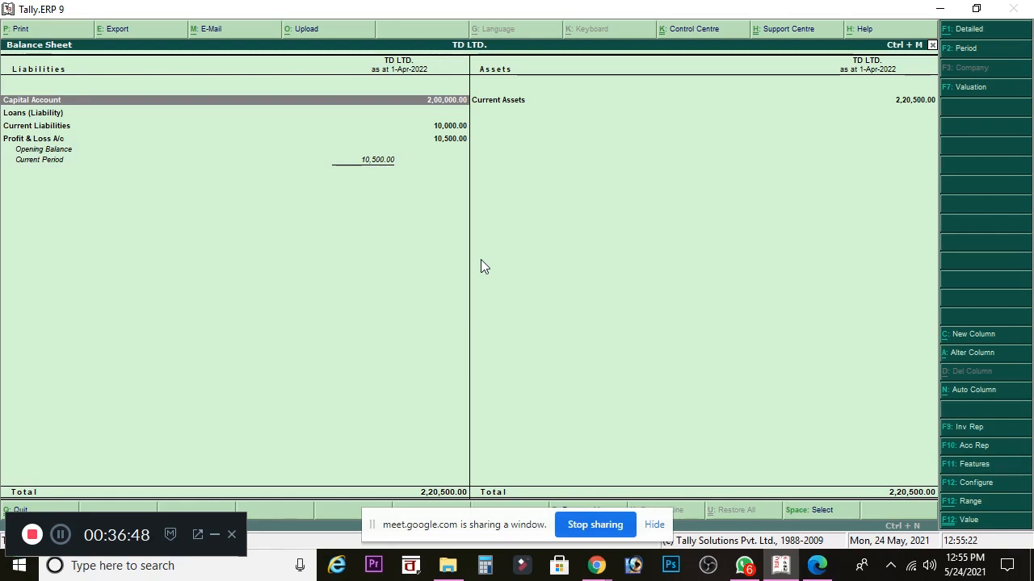
- Examine the Profit & Loss A/c and its Indirect Incomes ledgers, and return to the balance sheet's Current Assets
click(47, 139)
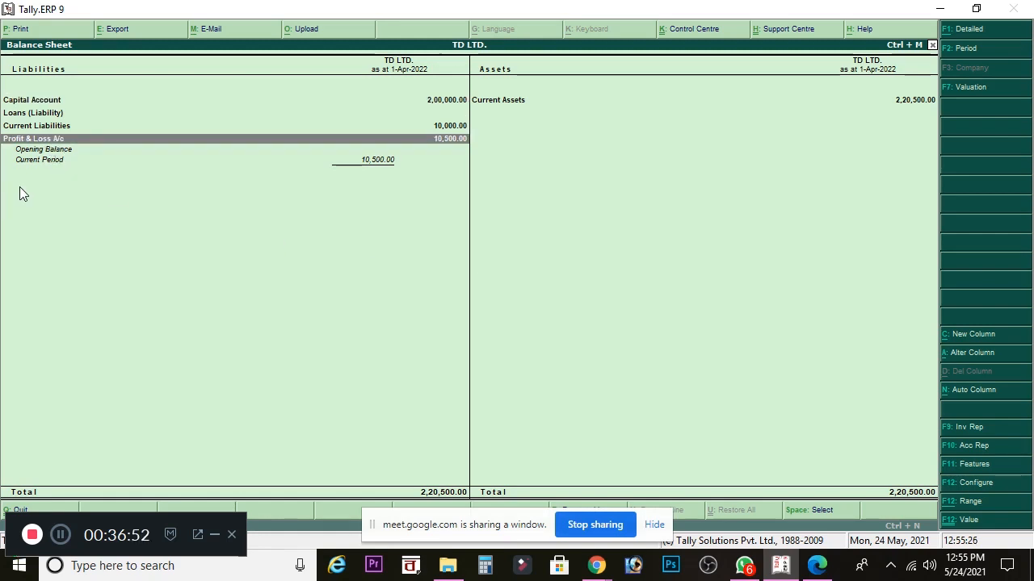
key(Return)
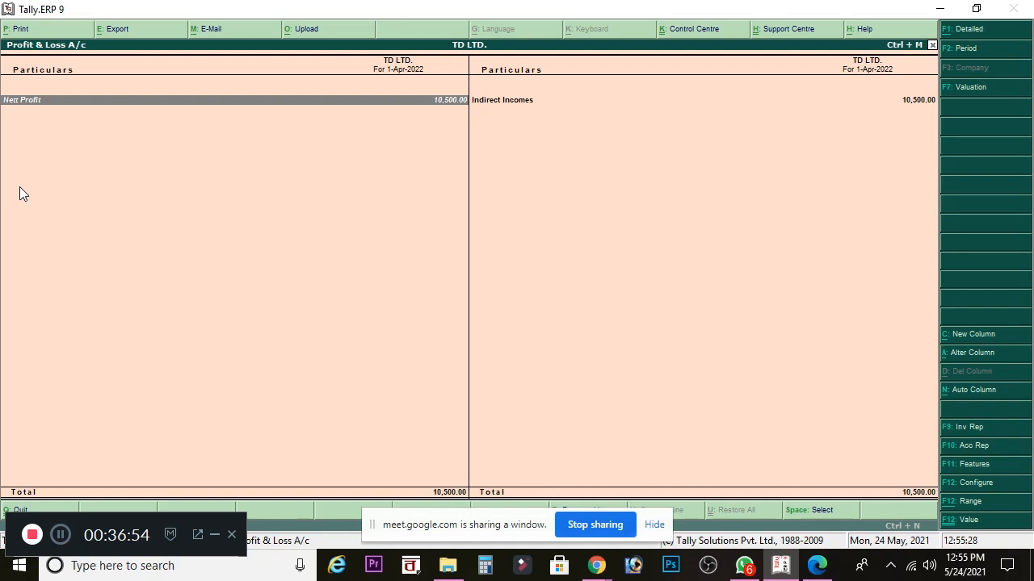
key(Right)
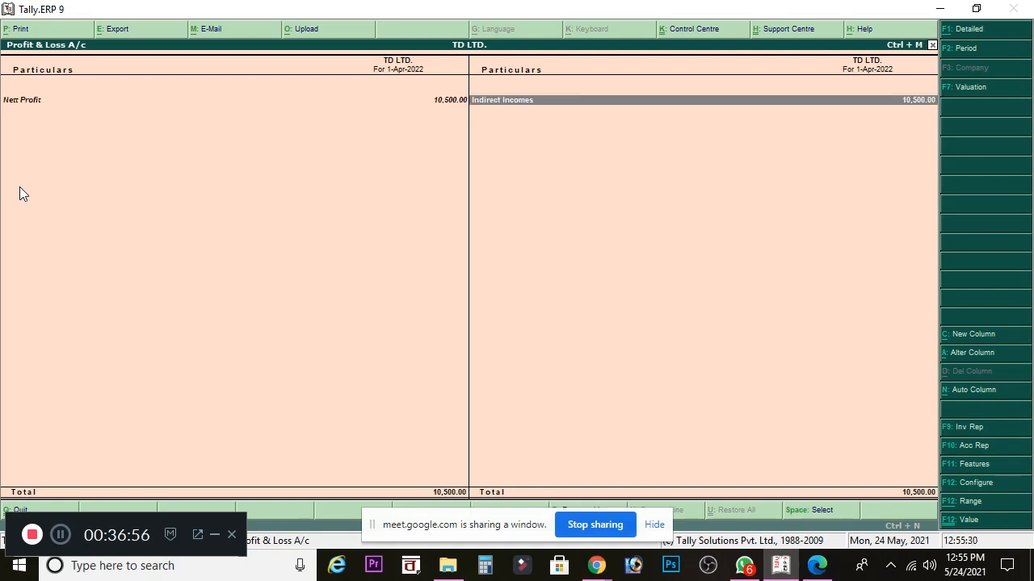
key(Return)
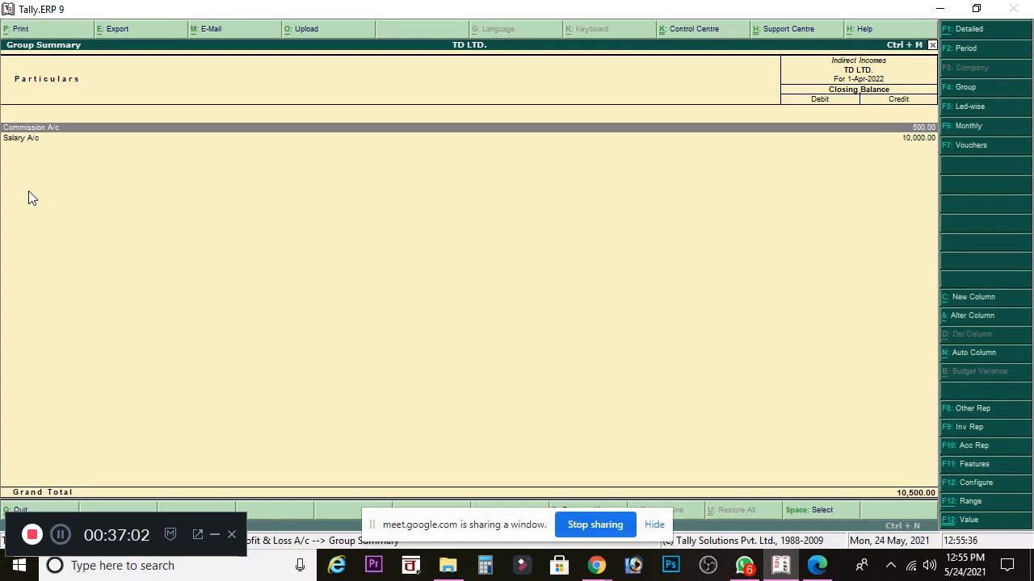
key(Escape)
key(Escape)
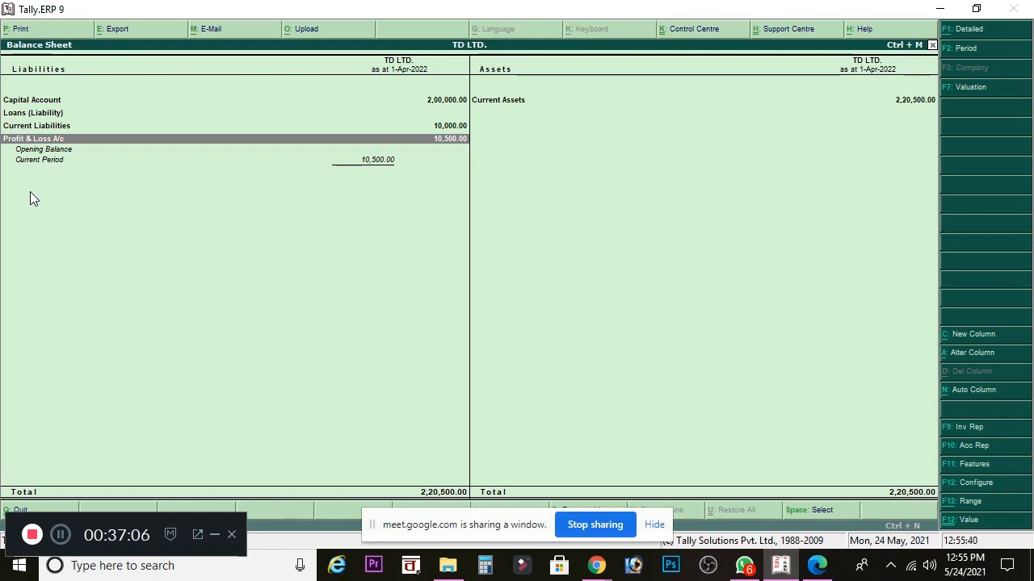
key(Right)
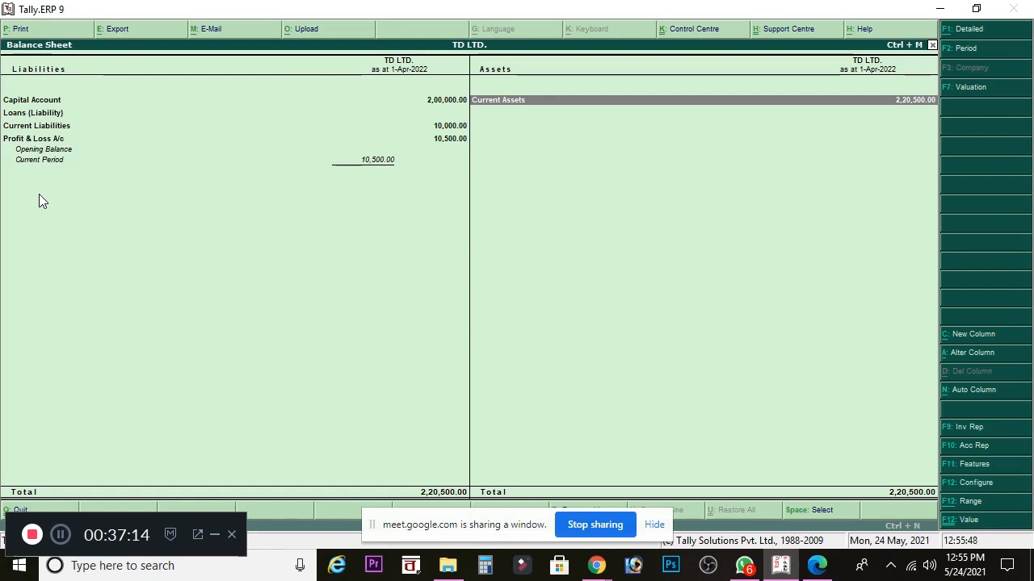
- Examine the Cash ledger's April vouchers under Current Assets, and close the balance sheet
key(Return)
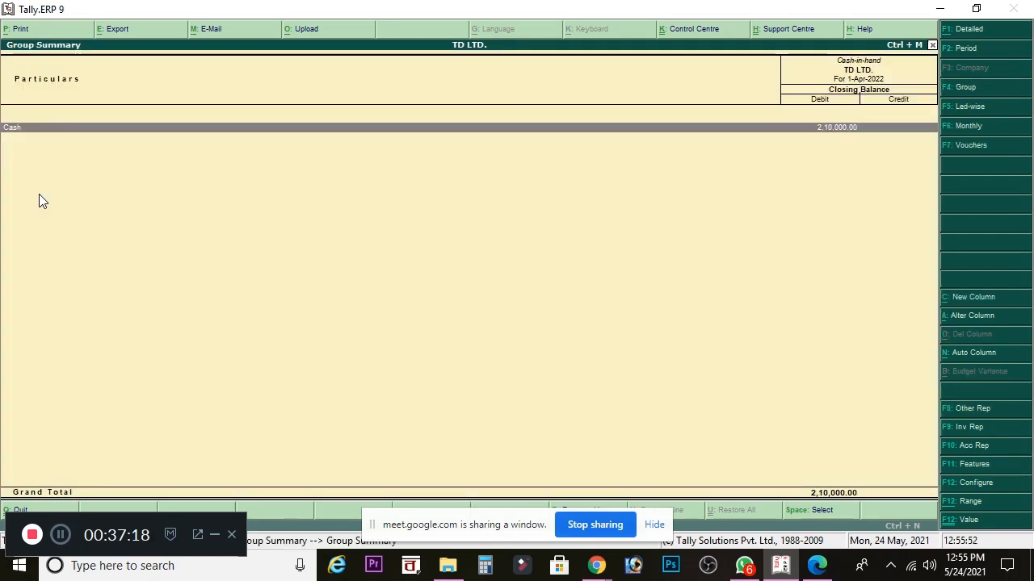
key(Return)
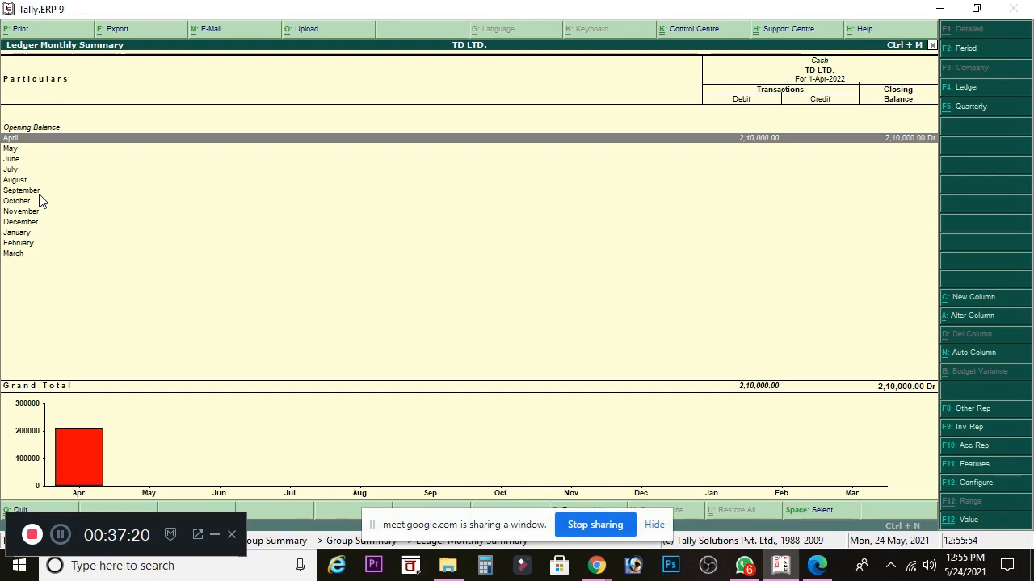
key(Return)
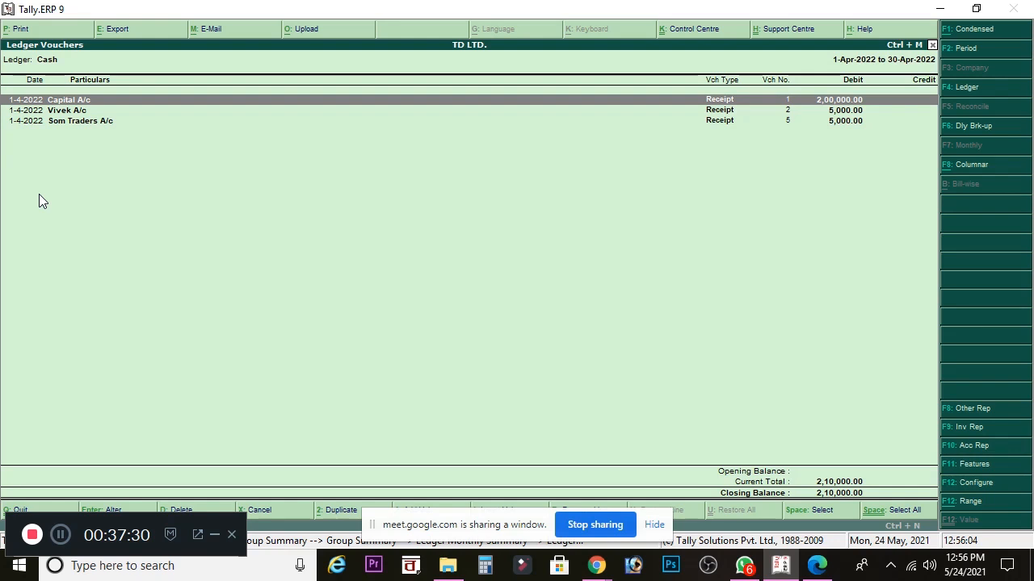
key(Escape)
key(Escape)
key(Escape)
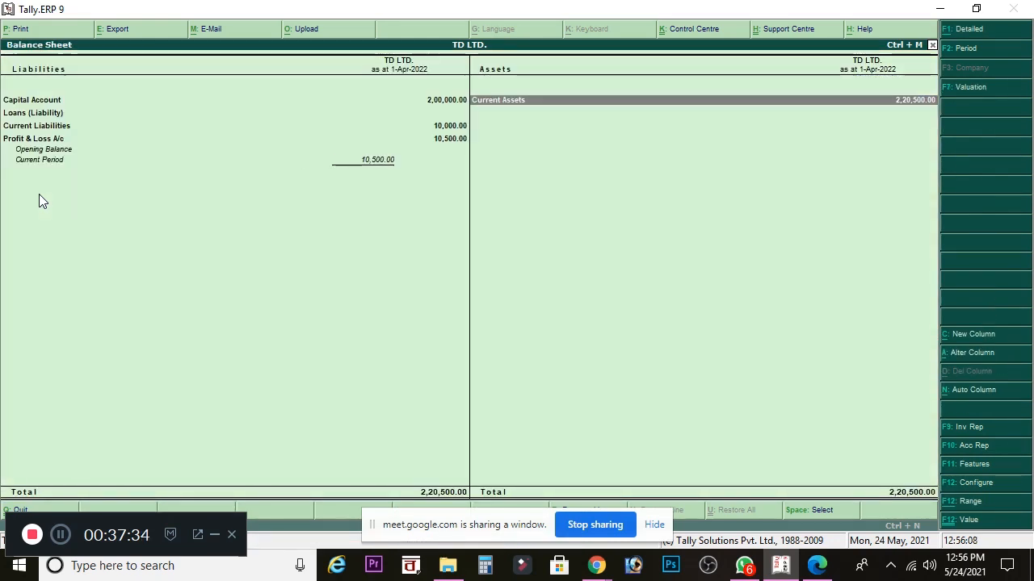
key(Escape)
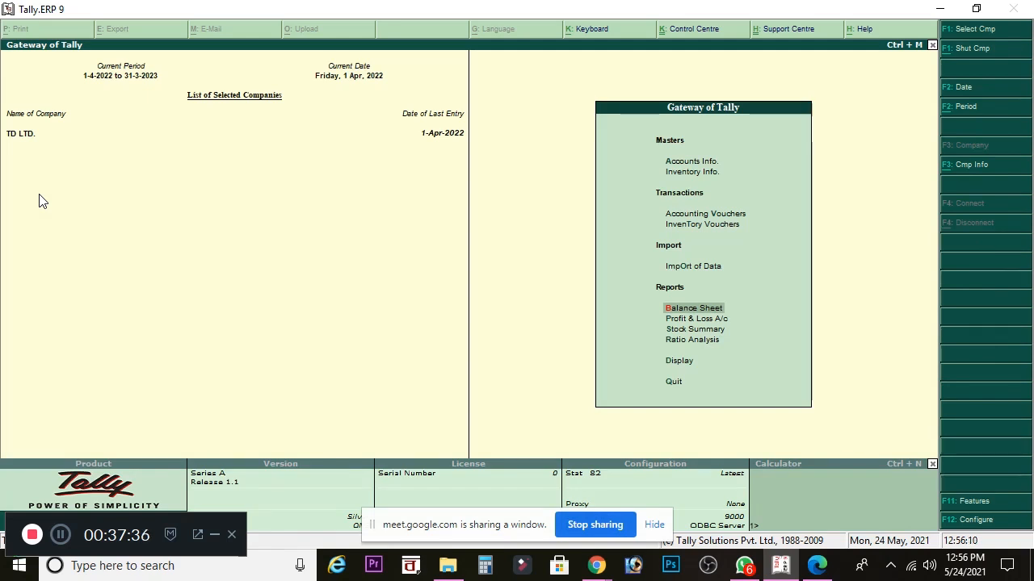
- Examine the Ratio Analysis report and its Bank Accounts group, and return to the Gateway of Tally without quitting
click(705, 342)
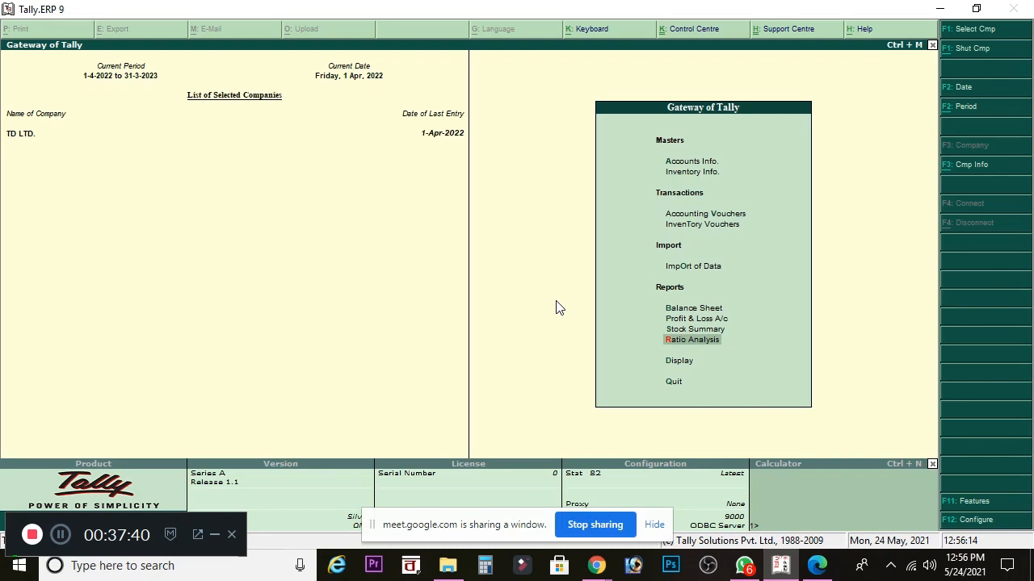
key(Return)
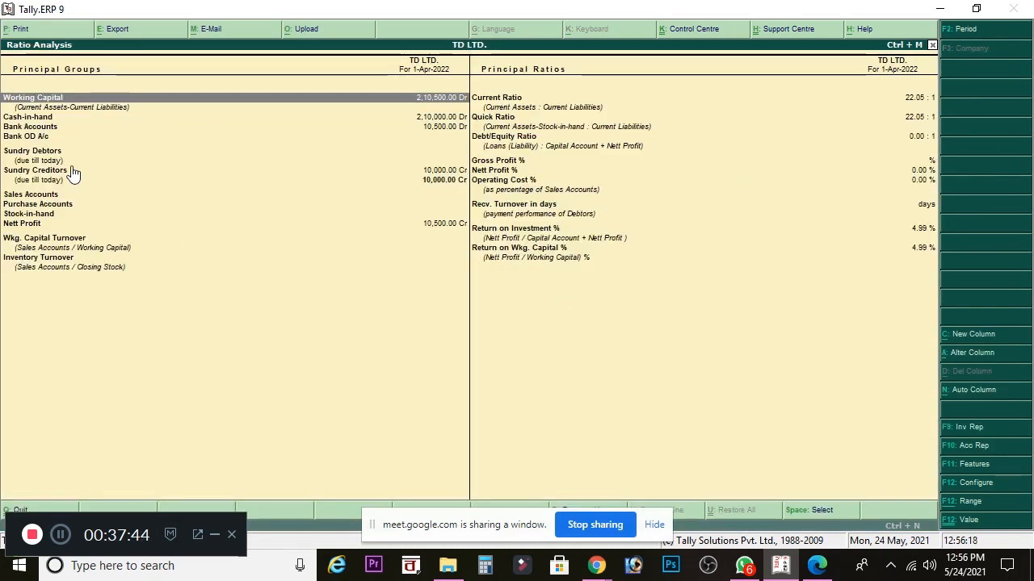
click(37, 127)
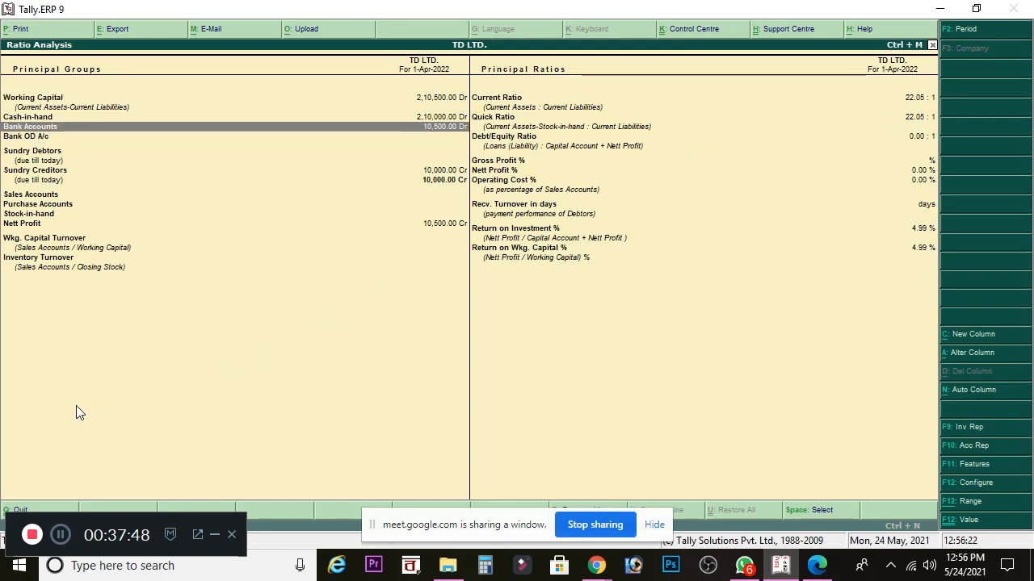
key(Return)
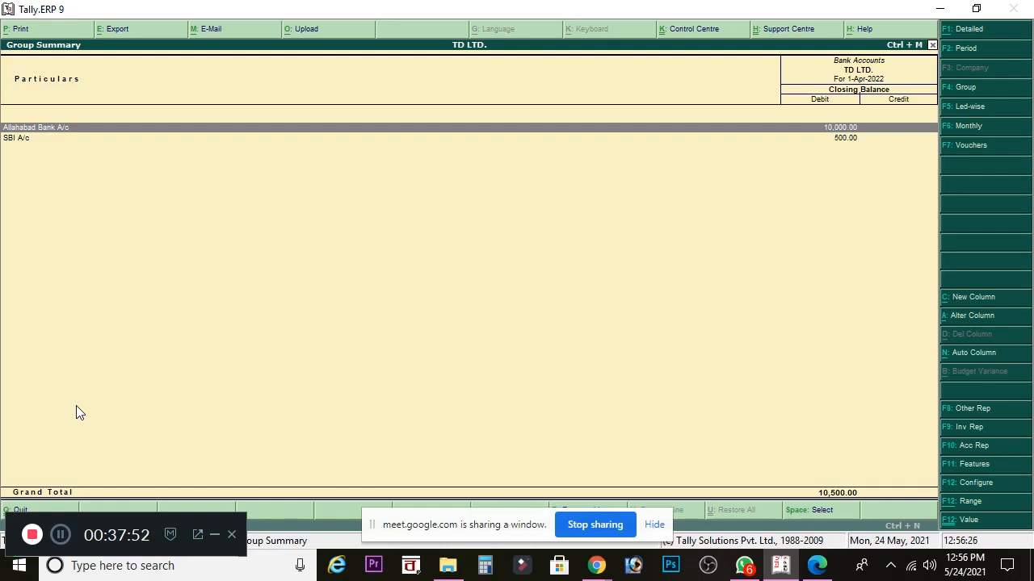
key(Escape)
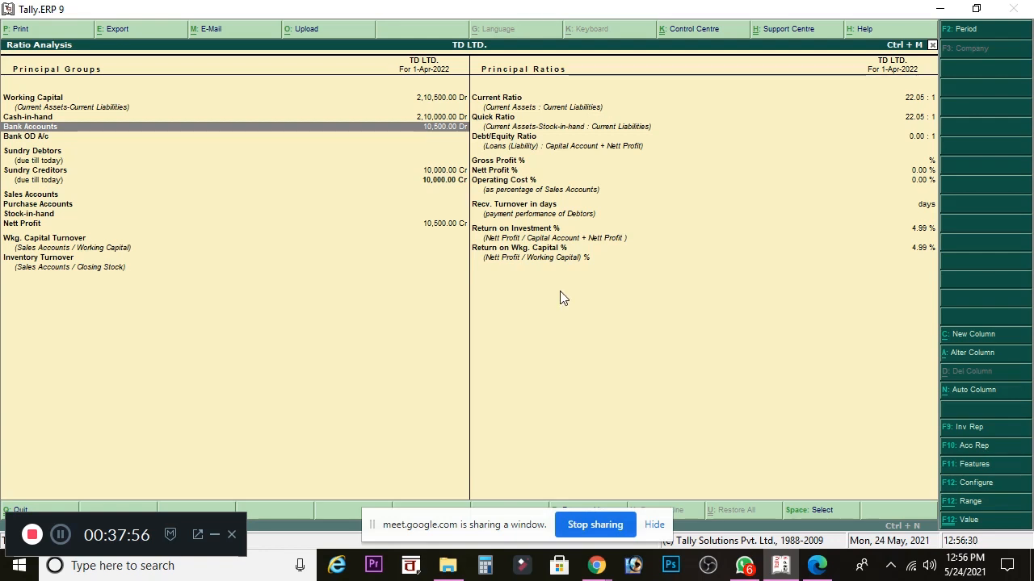
key(Escape)
key(Escape)
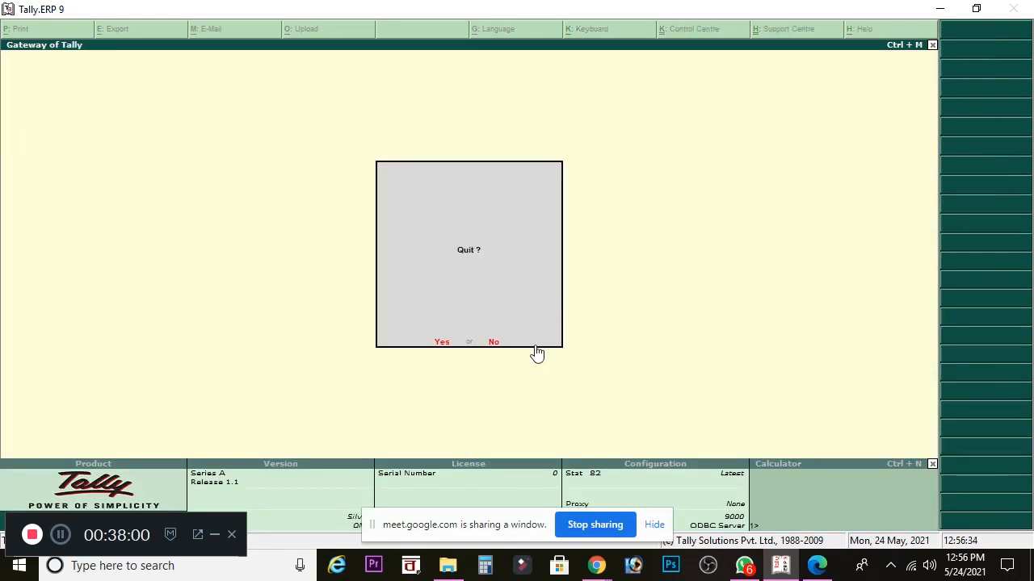
click(494, 343)
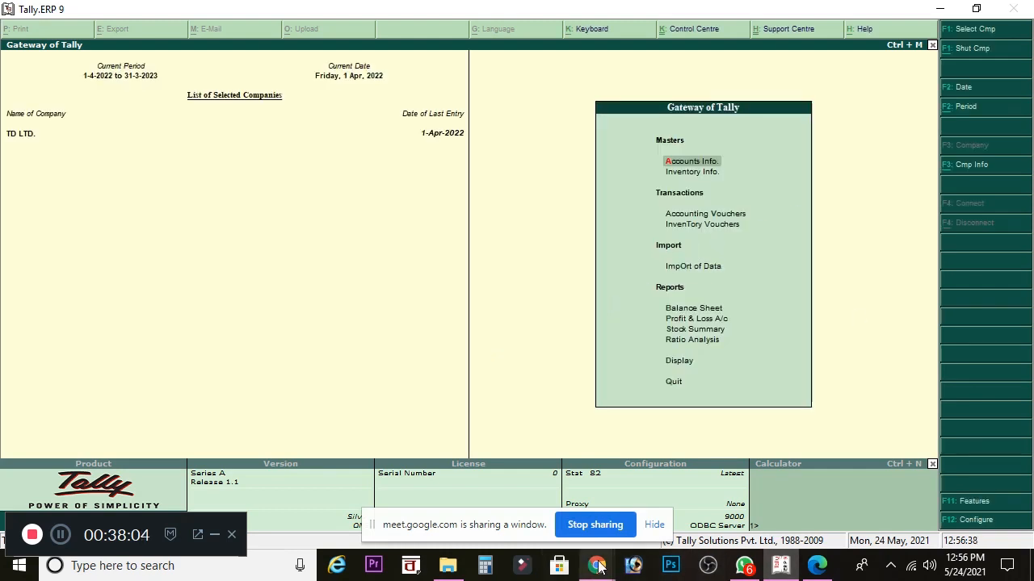
- Switch to the Google Meet meeting in Chrome
mouse_move(595, 568)
click(543, 513)
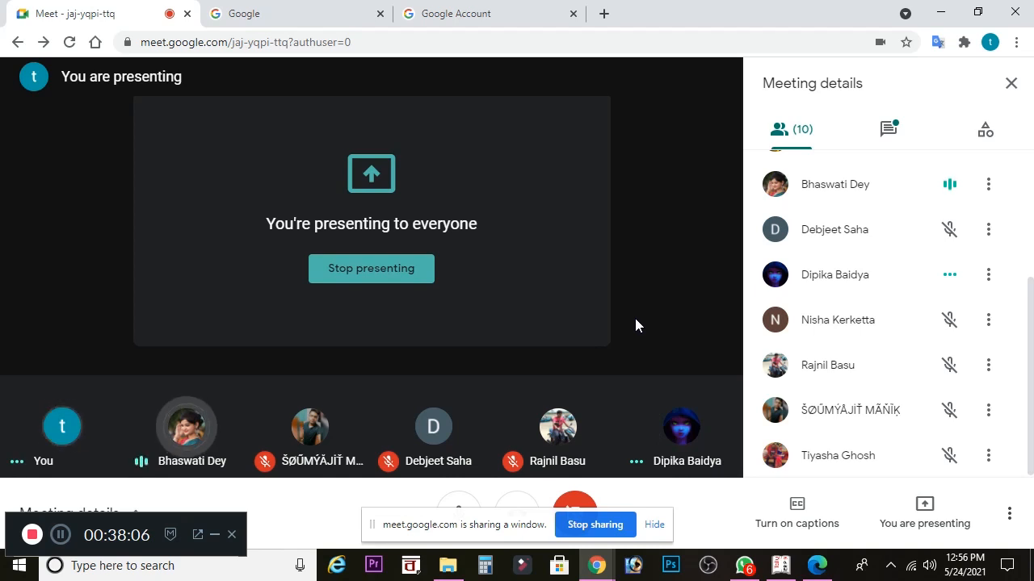
mouse_move(201, 446)
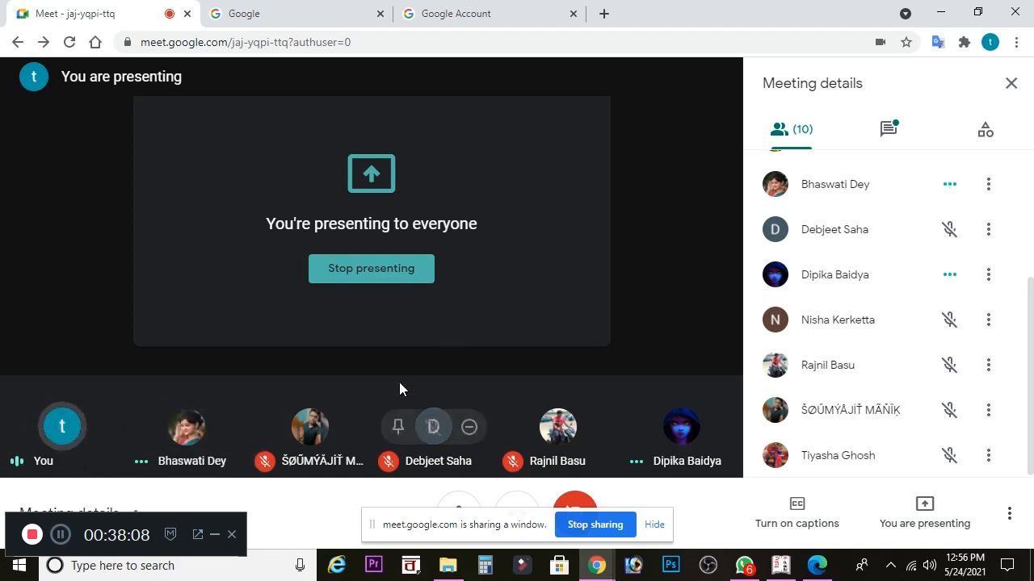